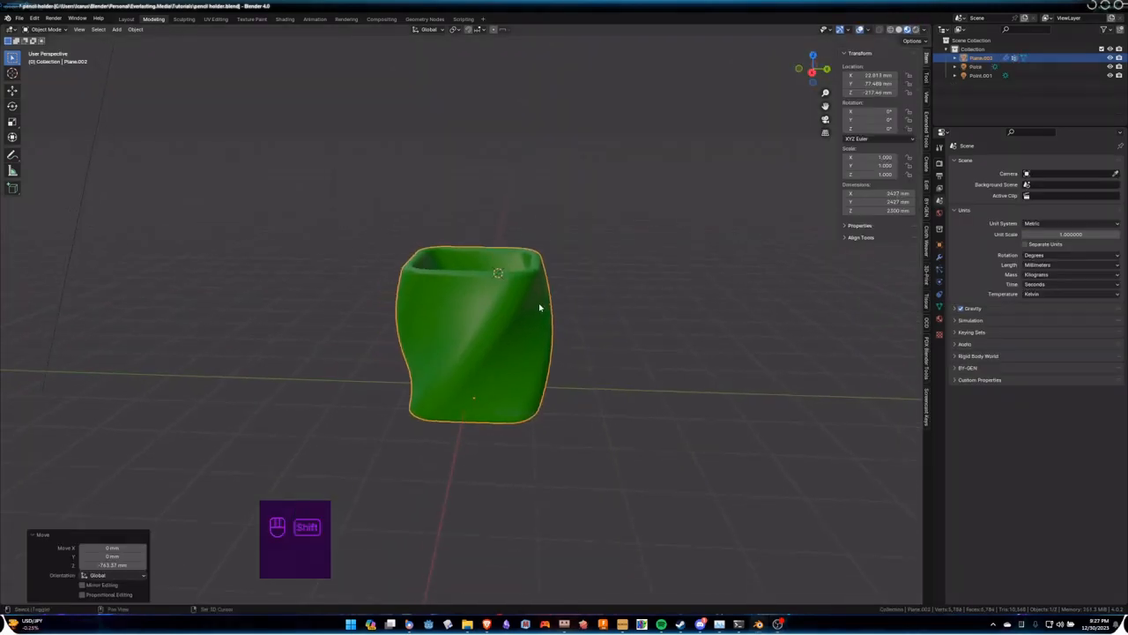
Step: Move the 3D cursor closer to the pencil holder by setting its X location to -1110 mm and Y to 131.1 mm
scroll(540, 307, "down", 3)
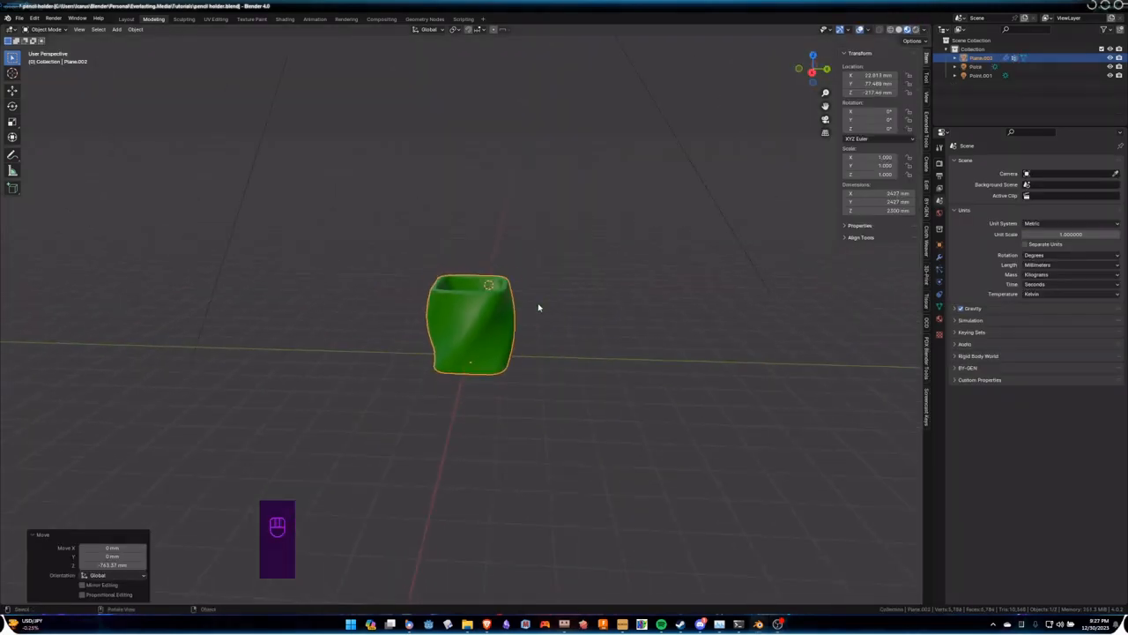
middle_click_drag(540, 307, 457, 361)
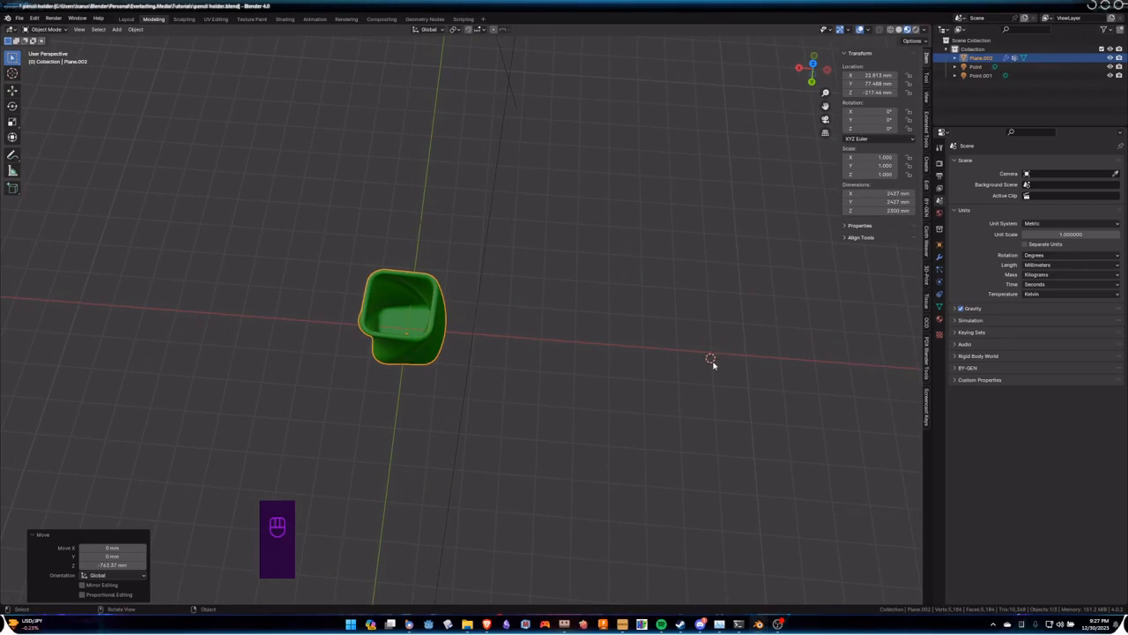
left_click(928, 99)
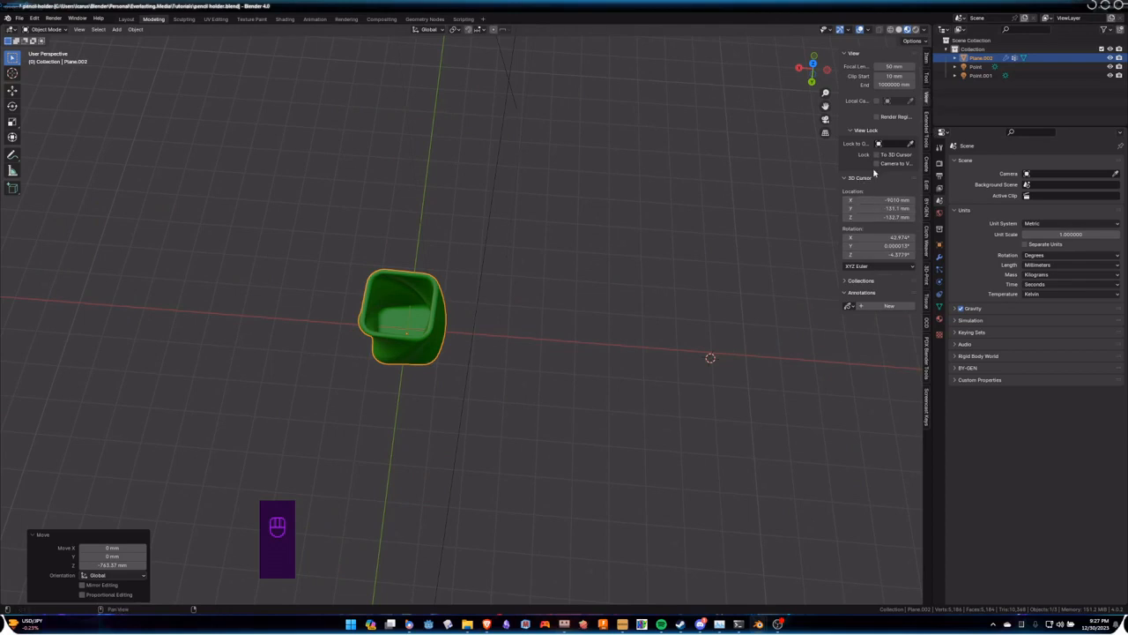
mouse_move(879, 201)
left_mouse_down()
mouse_move(892, 201)
mouse_move(862, 200)
mouse_move(908, 200)
mouse_move(888, 200)
mouse_move(897, 208)
left_mouse_up()
Step: Set the scene's length unit to Millimeters and bring up the pencil holder's transform values
left_click(1060, 264)
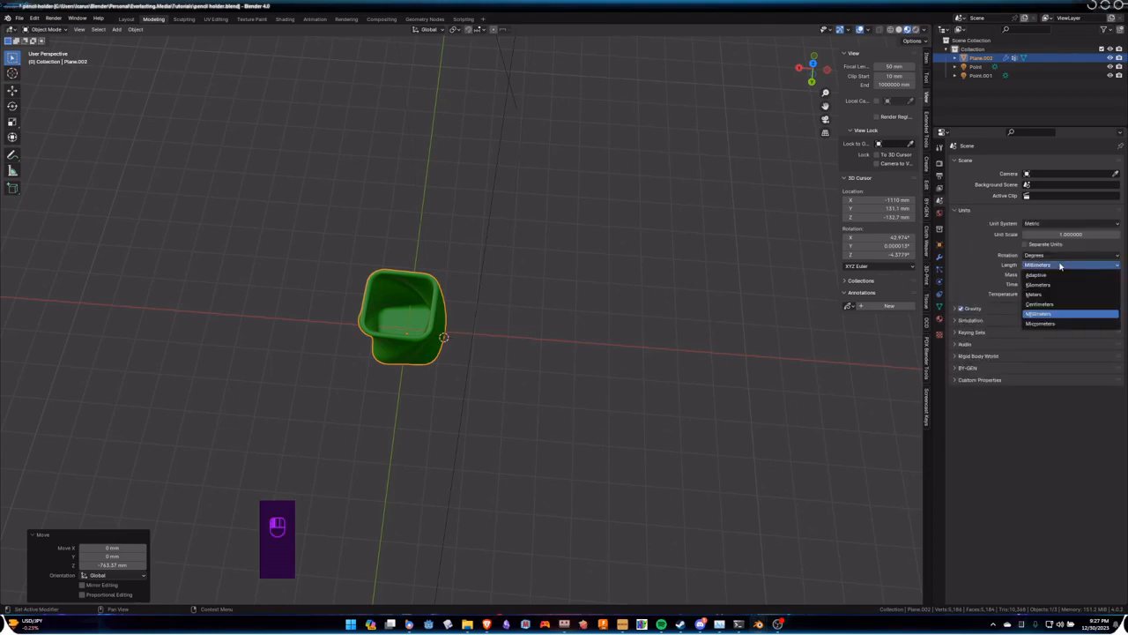
left_click(1041, 315)
middle_click_drag(605, 335, 641, 299)
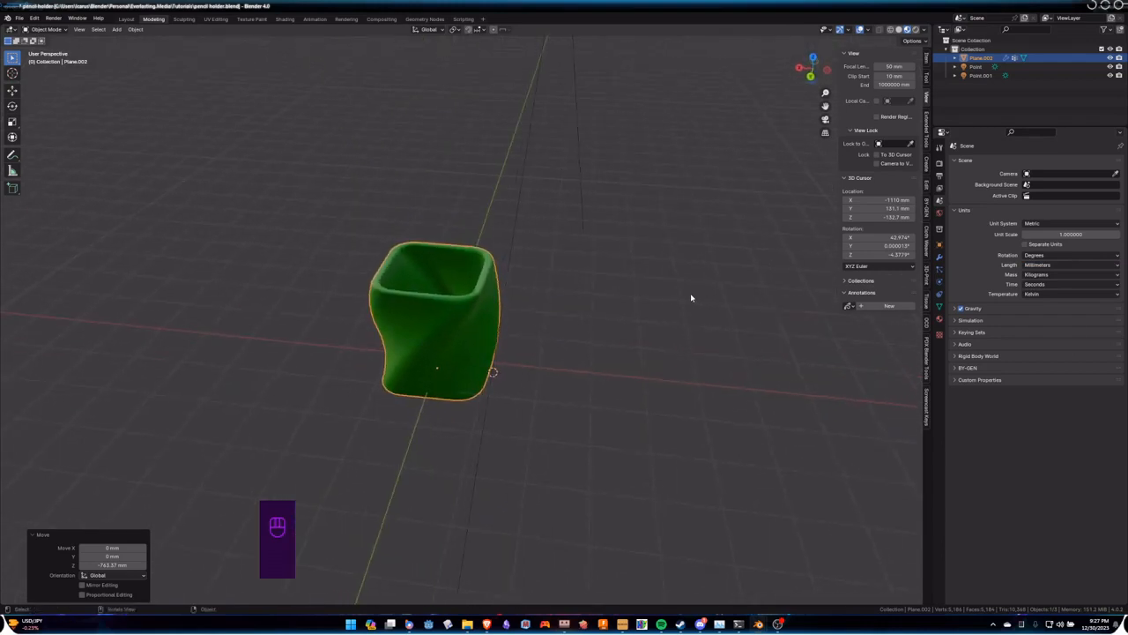
left_click(926, 59)
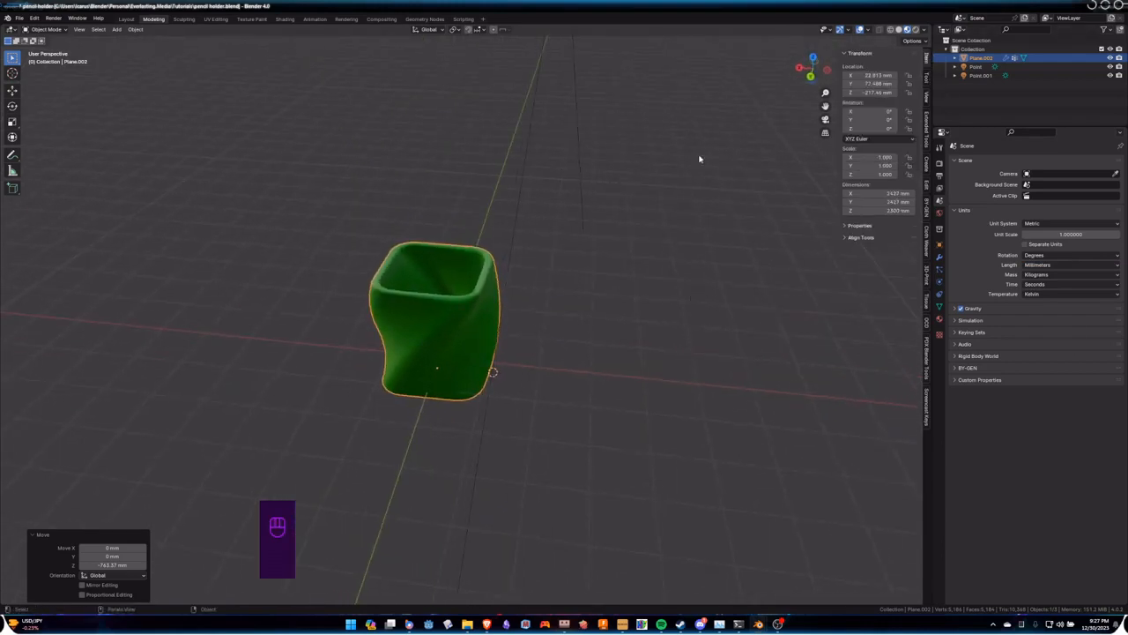
Step: Scale the pencil holder down uniformly by a factor of 0.1
middle_click_drag(600, 224, 626, 273)
scroll(572, 262, "up", 2)
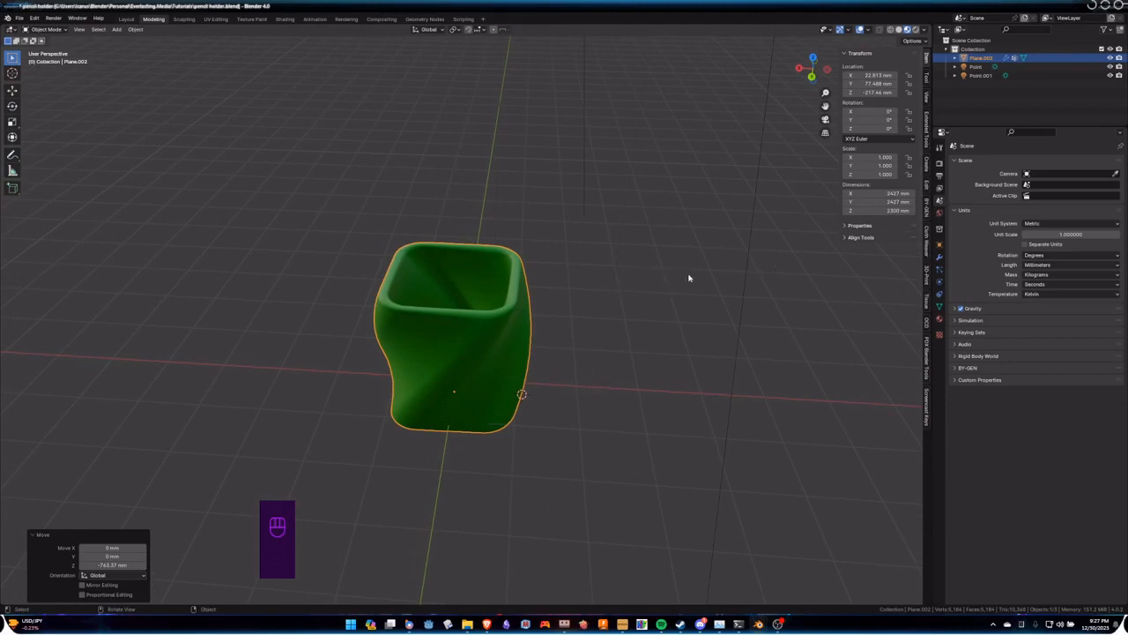
middle_click_drag(597, 272, 620, 274, "shift")
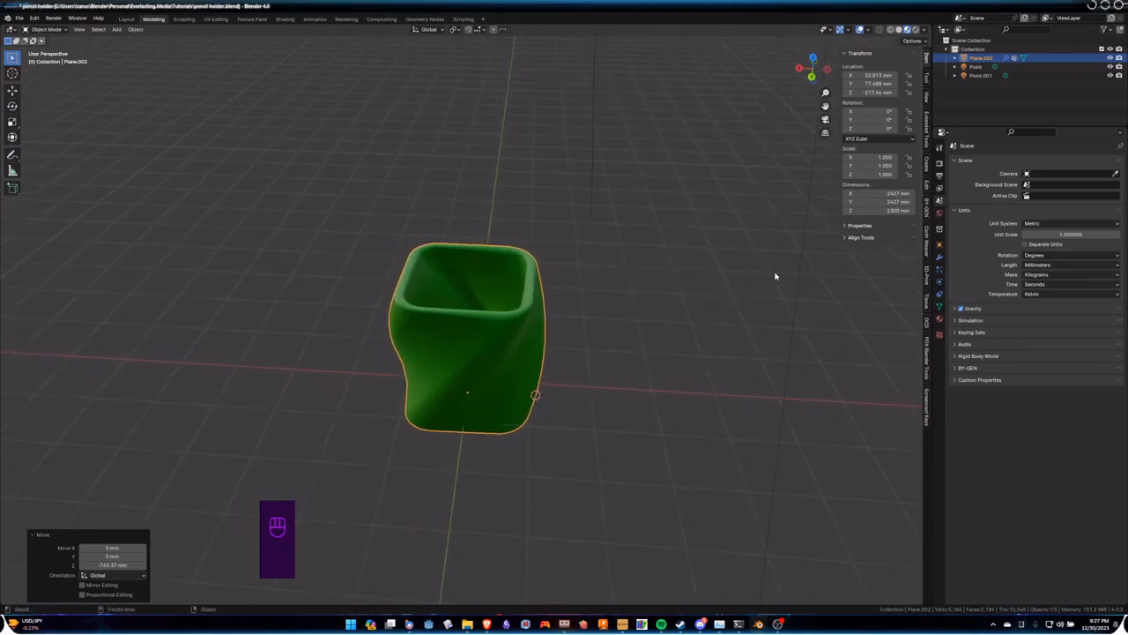
scroll(744, 272, "down", 2)
scroll(730, 268, "up", 2)
left_click(878, 193)
key("Escape")
type("s")
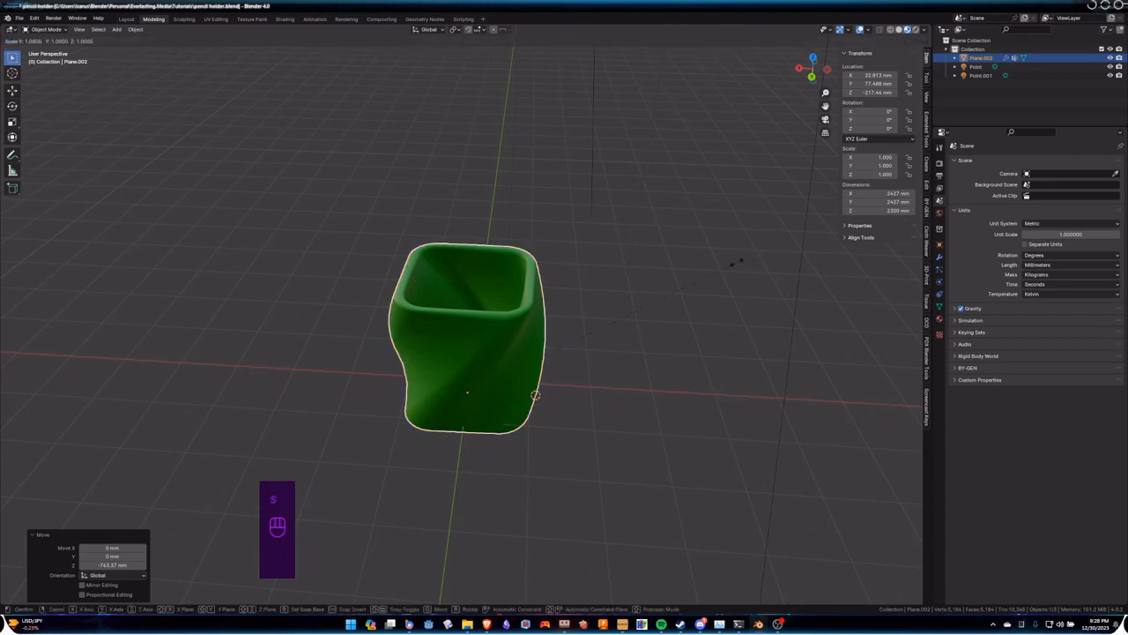
type(".")
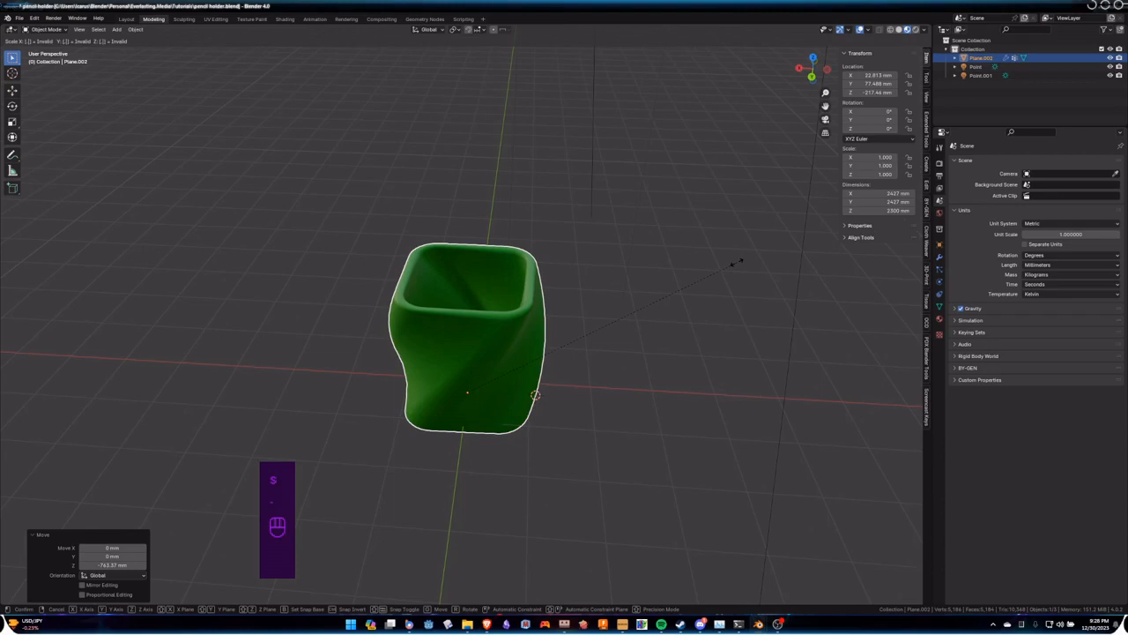
type("1")
key("Return")
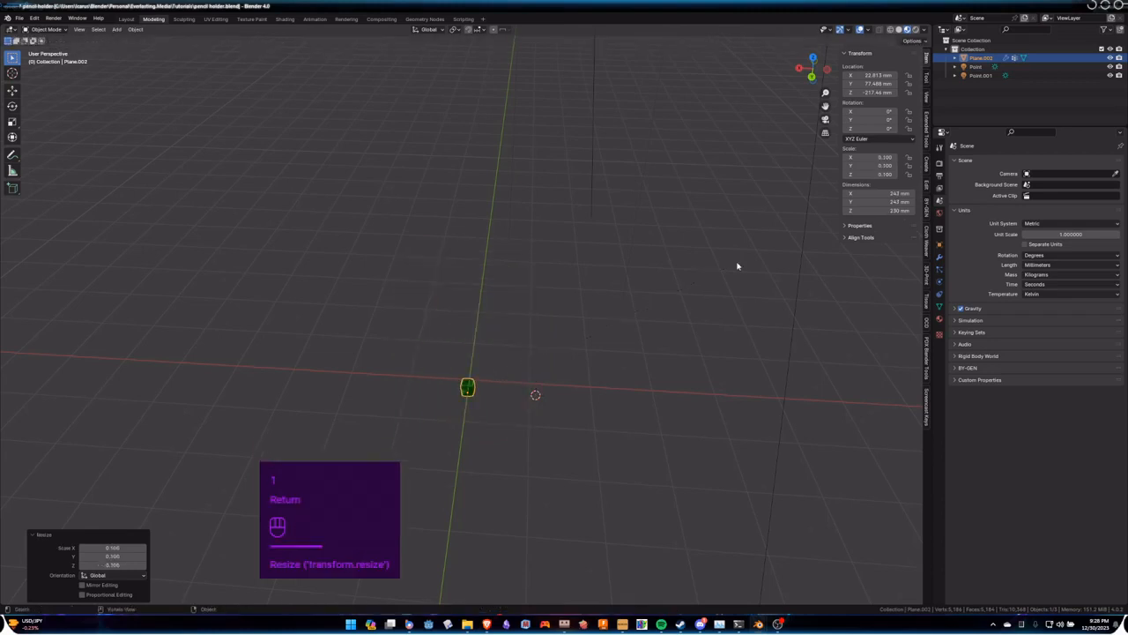
Step: Scale the pencil holder uniformly by about 0.494, to about 120 mm wide and 114 mm tall
scroll(565, 317, "up", 4)
middle_click_drag(472, 444, 471, 298, "shift")
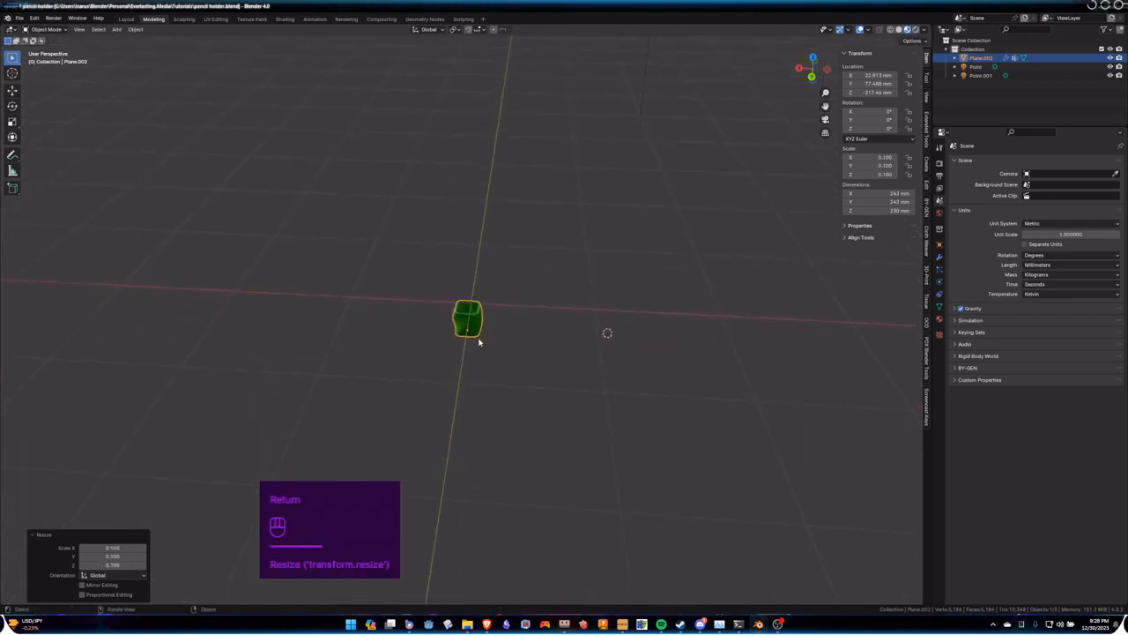
scroll(493, 355, "up", 4)
scroll(496, 358, "up", 10)
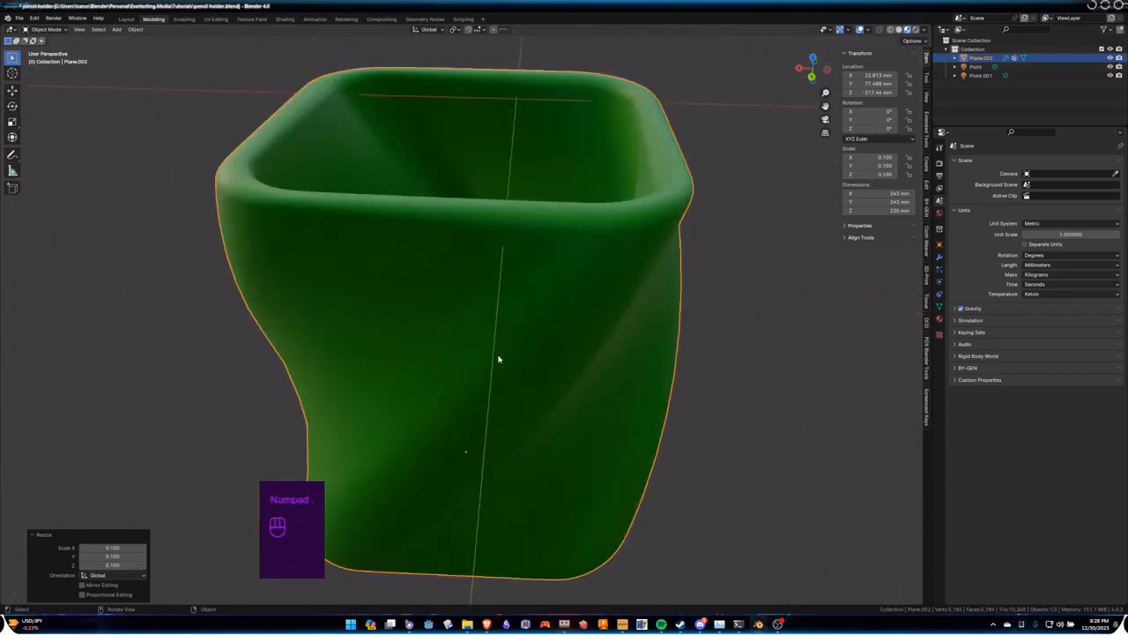
scroll(497, 358, "down", 6)
key("KP_Decimal")
middle_click_drag(515, 290, 549, 335)
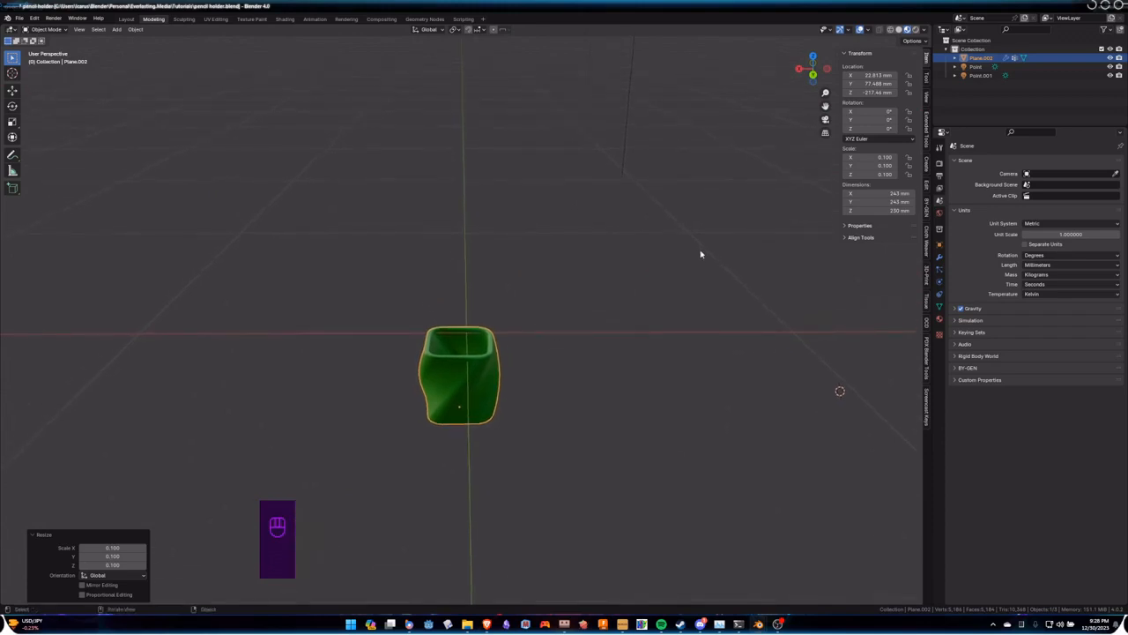
middle_click_drag(701, 254, 607, 305)
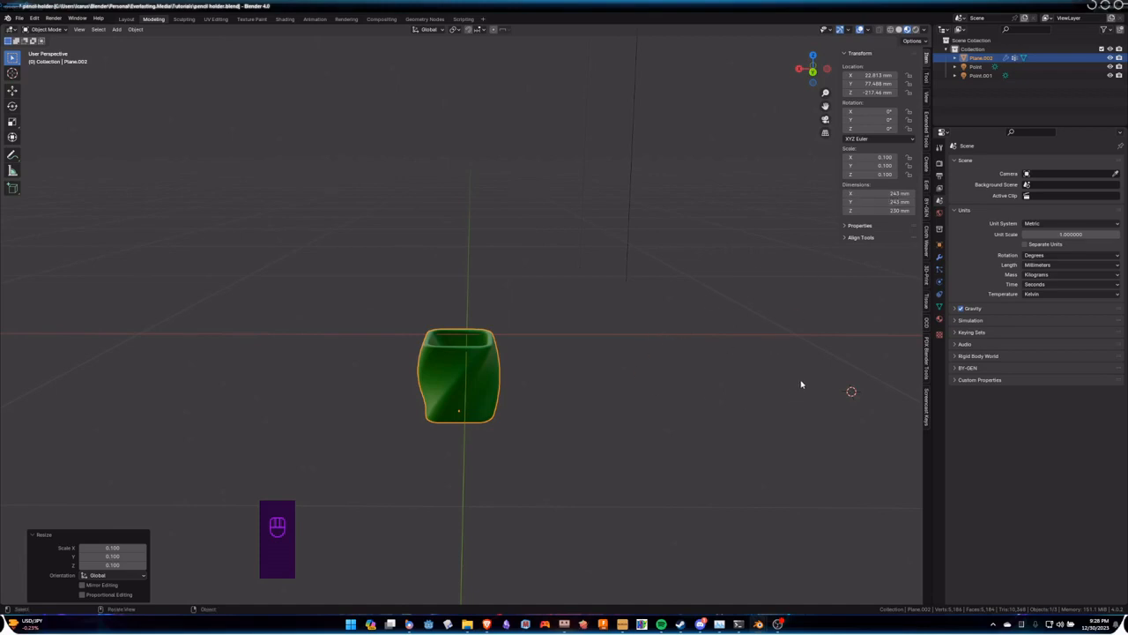
key("s")
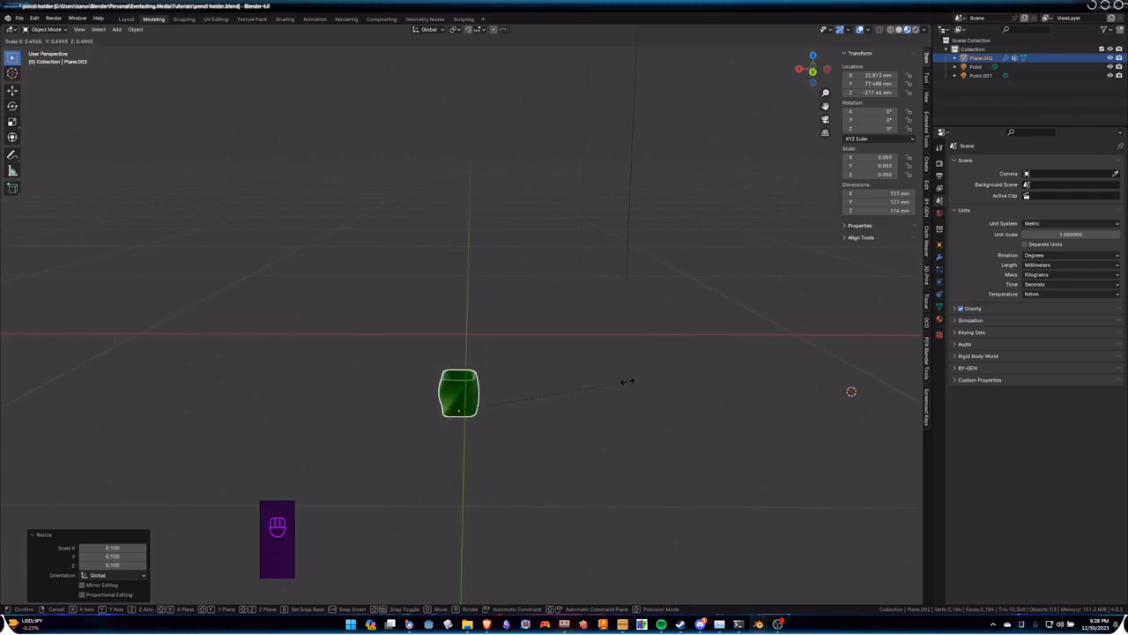
left_click(627, 381)
middle_click_drag(627, 385, 537, 332)
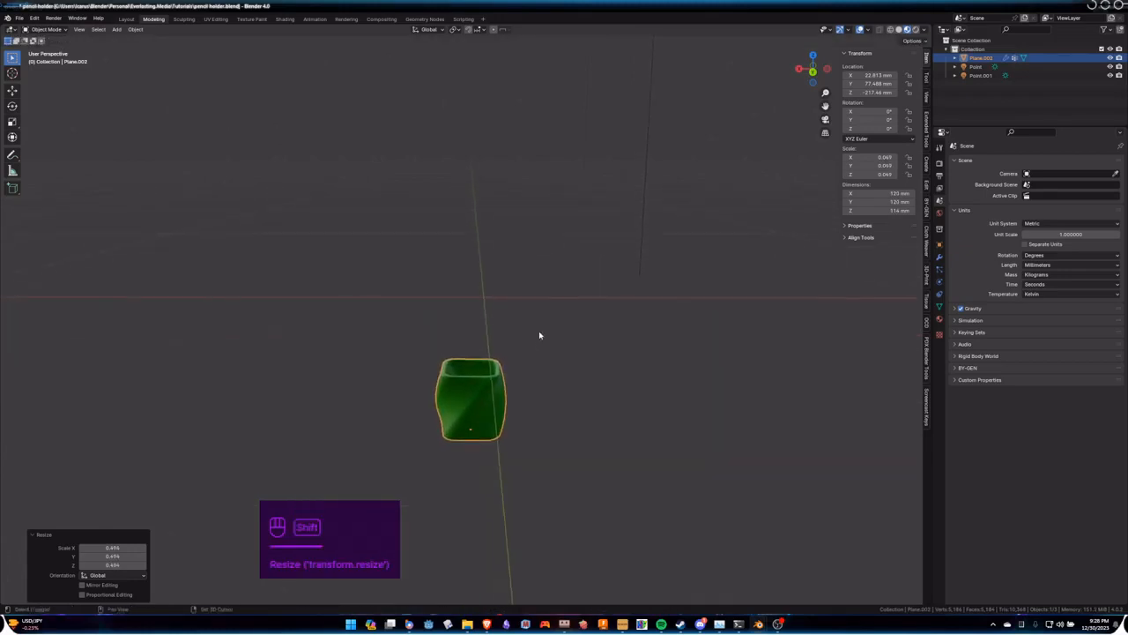
Step: Move the pencil holder up along Z to about -15.4 mm, near the ground plane
key("g")
key("z")
left_click(557, 196)
middle_click_drag(557, 196, 514, 270)
key("KP_Decimal")
scroll(511, 304, "down", 6)
key("g")
key("z")
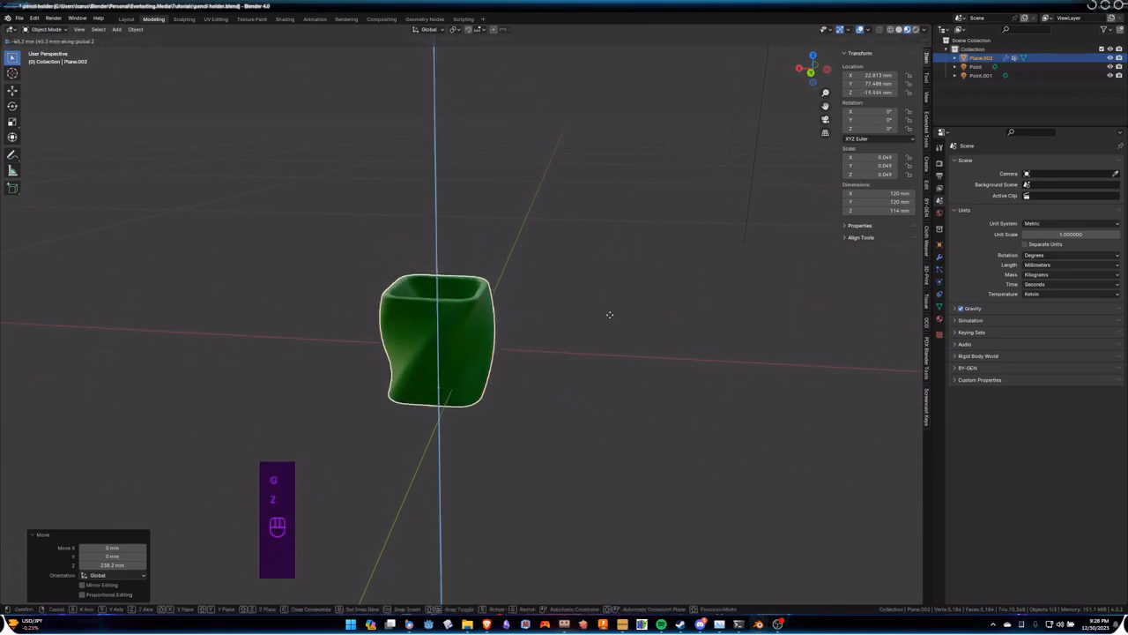
left_click(634, 308)
Step: Move the pencil holder along Y to about 2.2 mm and along X to about -2.1 mm, near the world origin
middle_click_drag(635, 308, 611, 353)
key("g")
key("y")
left_click(590, 329)
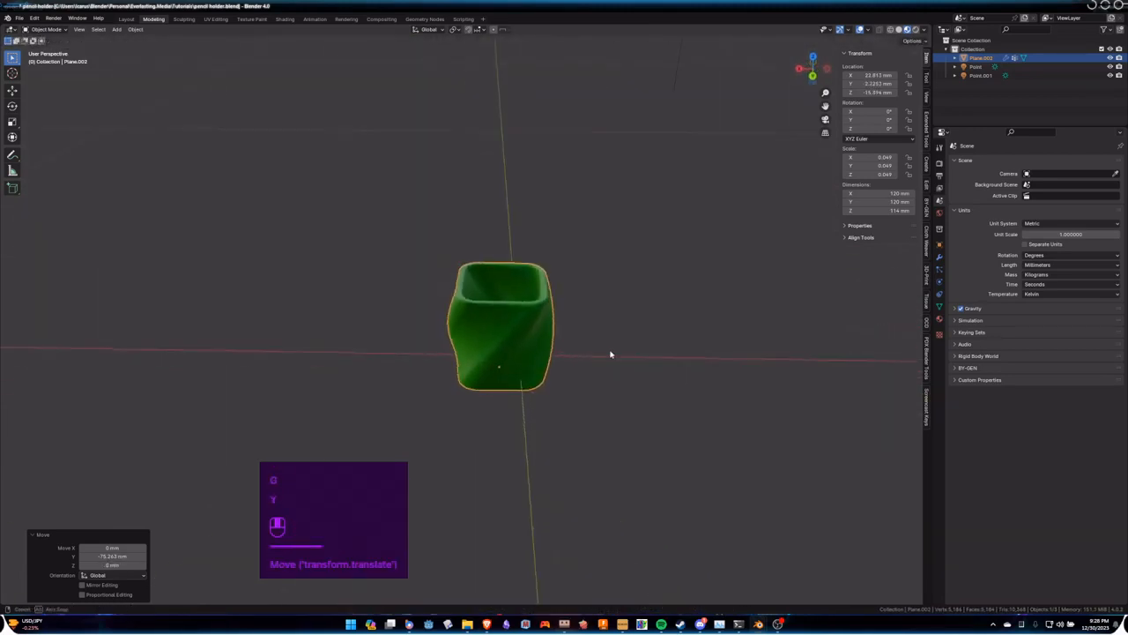
key("g")
key("x")
left_click(622, 350)
Step: Snap the 3D cursor to the world origin
scroll(625, 337, "down", 5)
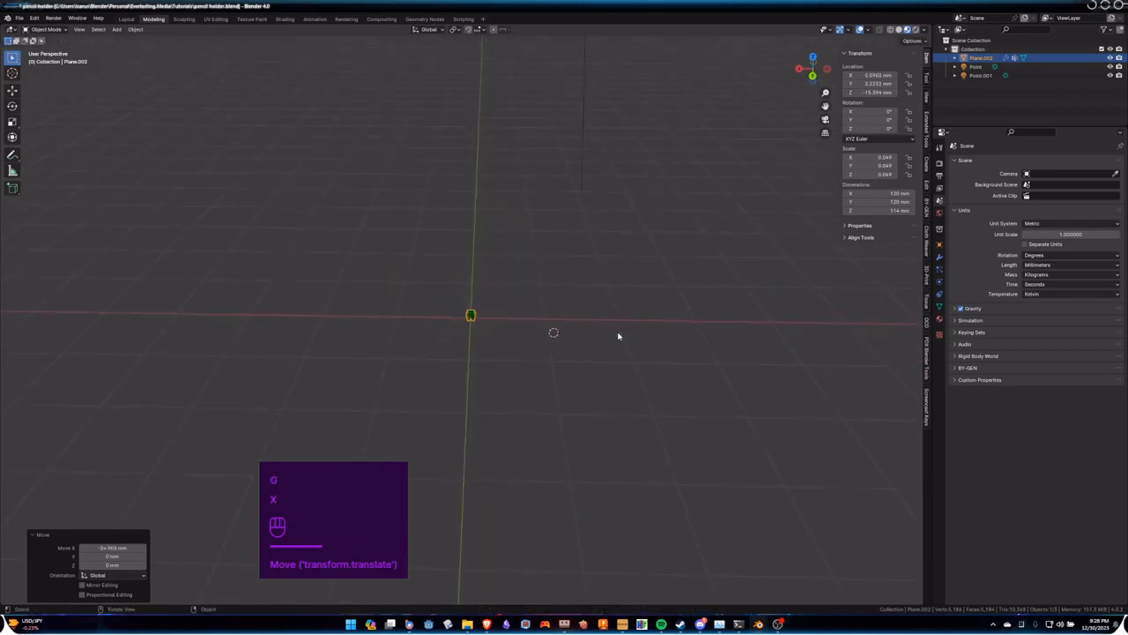
scroll(573, 334, "up", 2)
scroll(568, 326, "up", 3)
middle_click_drag(572, 320, 502, 317)
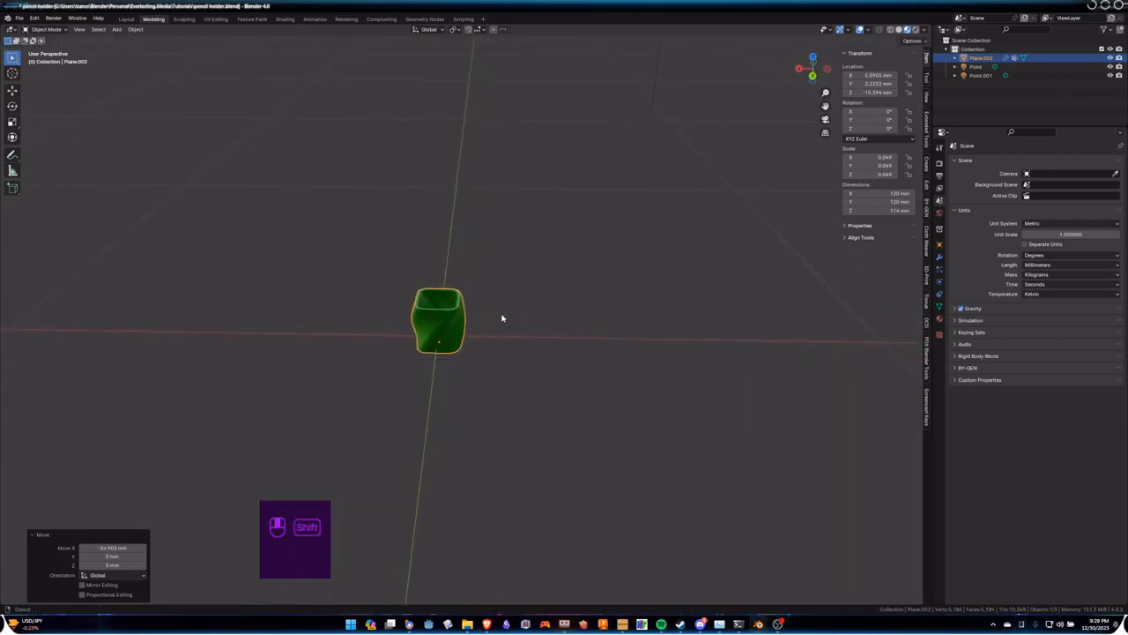
scroll(506, 313, "down", 3)
right_click(667, 297)
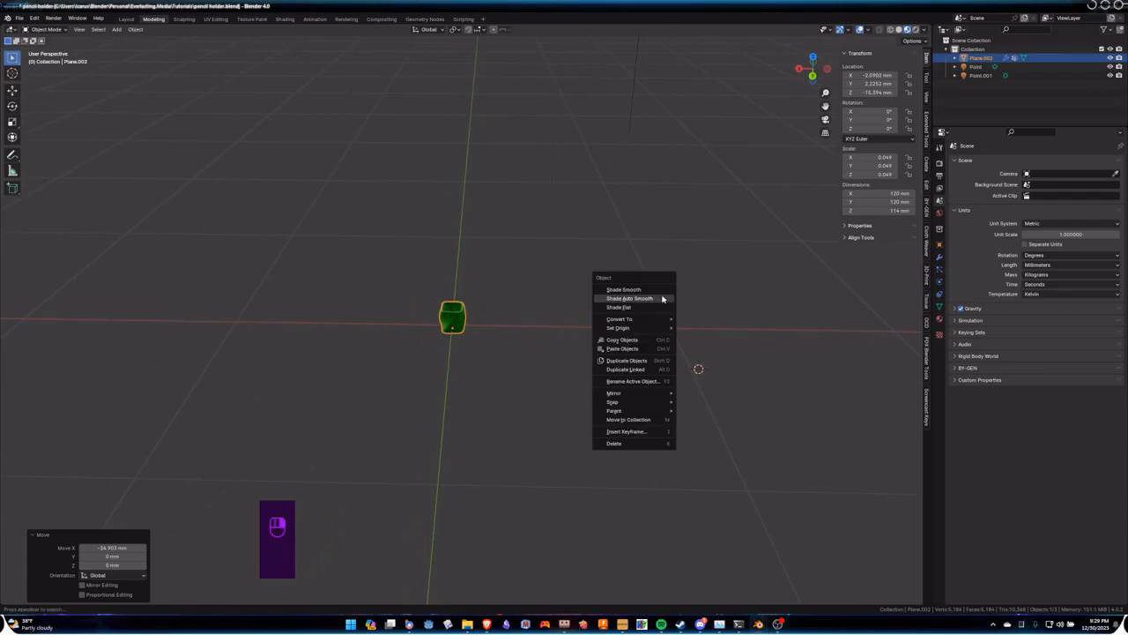
mouse_move(625, 403)
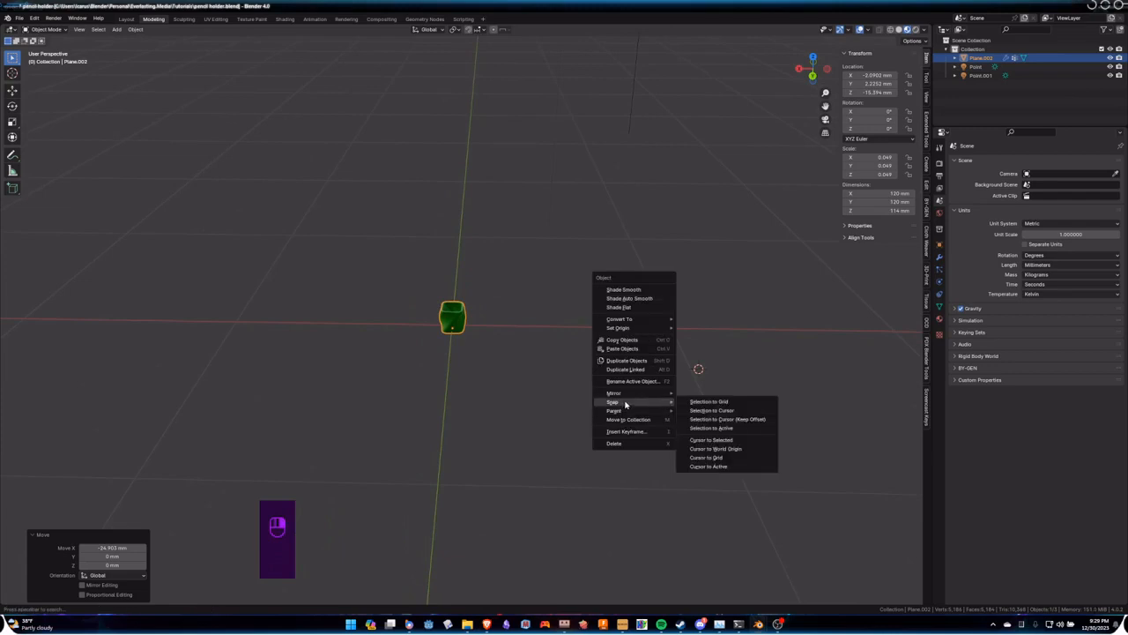
left_click(703, 451)
Step: Move the pencil holder along X to about 392 mm, clear of the world origin
scroll(465, 372, "up", 5)
middle_click_drag(464, 371, 554, 362, "shift")
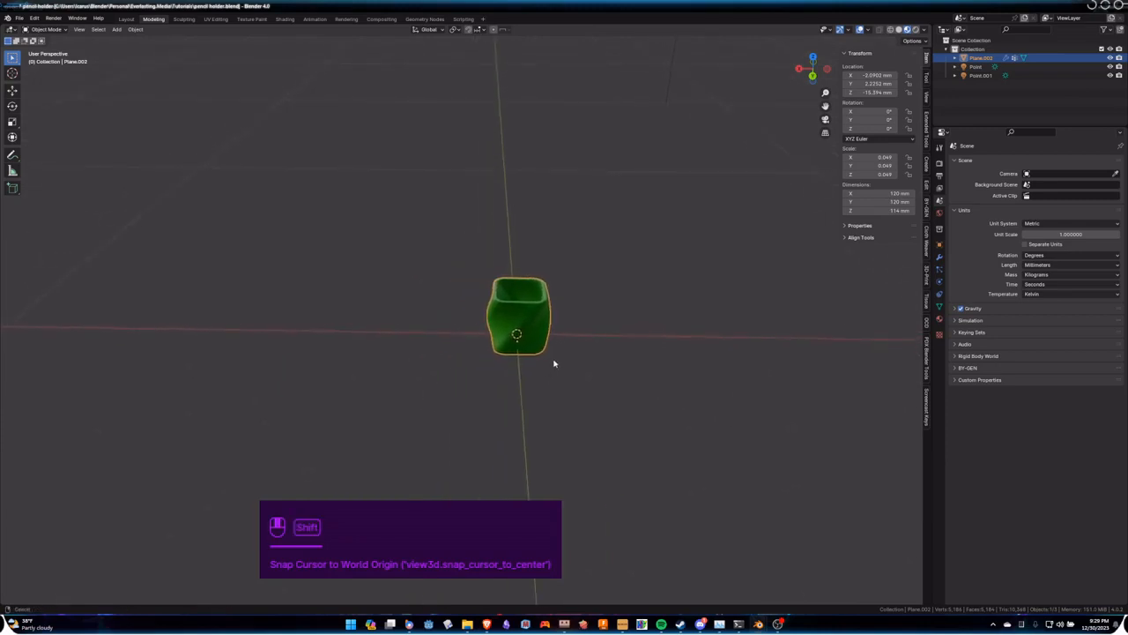
scroll(551, 358, "up", 3)
key("g")
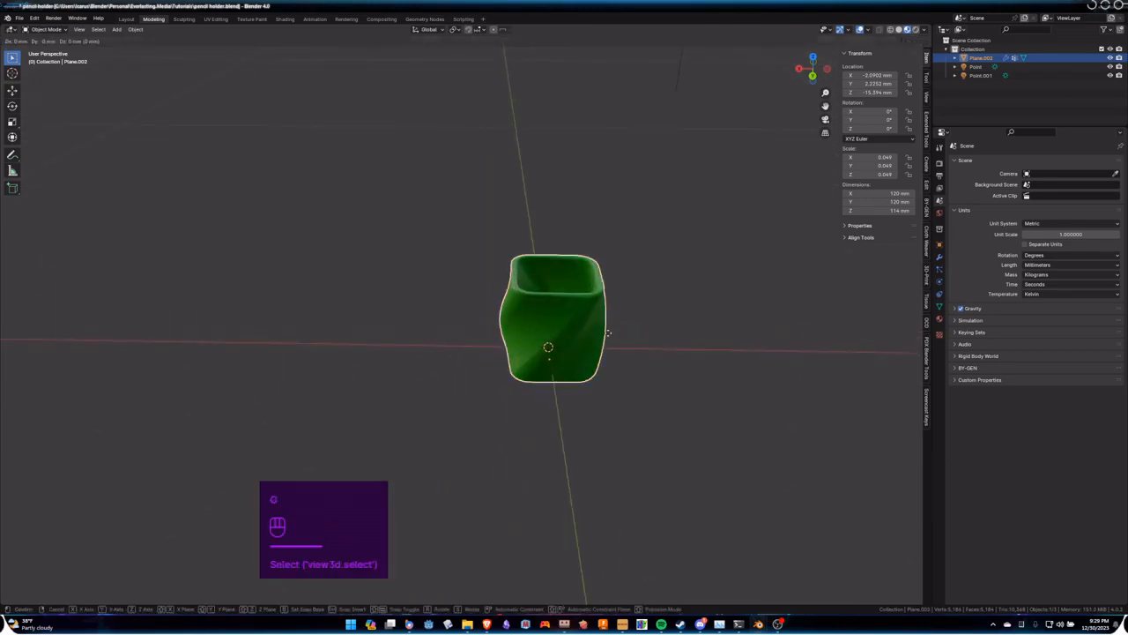
key("x")
left_click(342, 334)
scroll(493, 344, "up", 3)
middle_click_drag(668, 357, 537, 280, "shift")
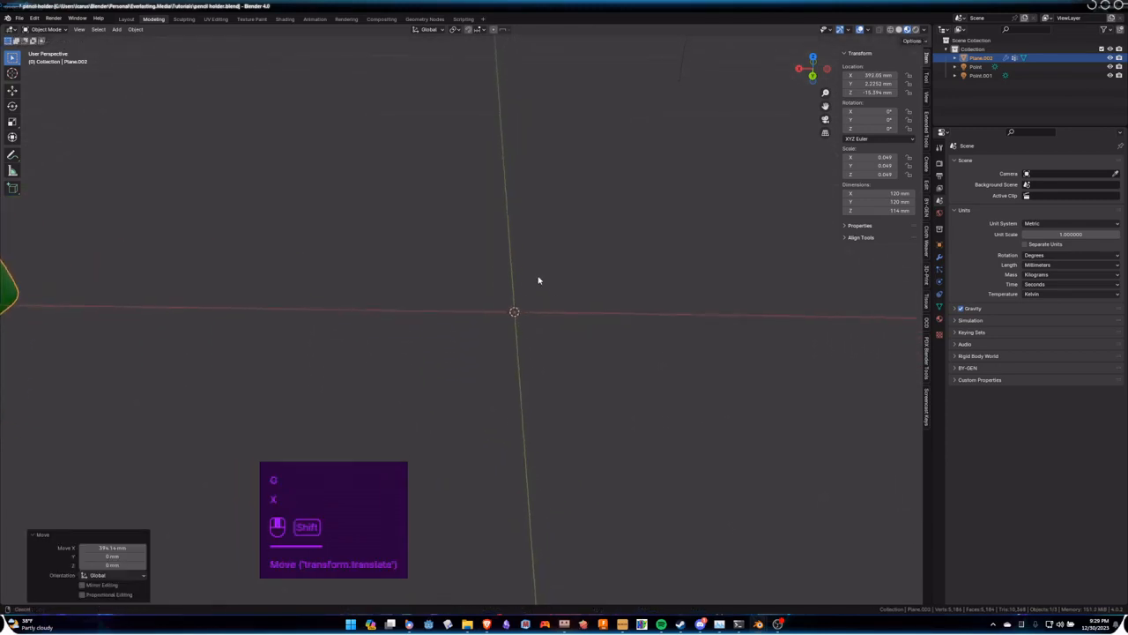
scroll(514, 321, "down", 3)
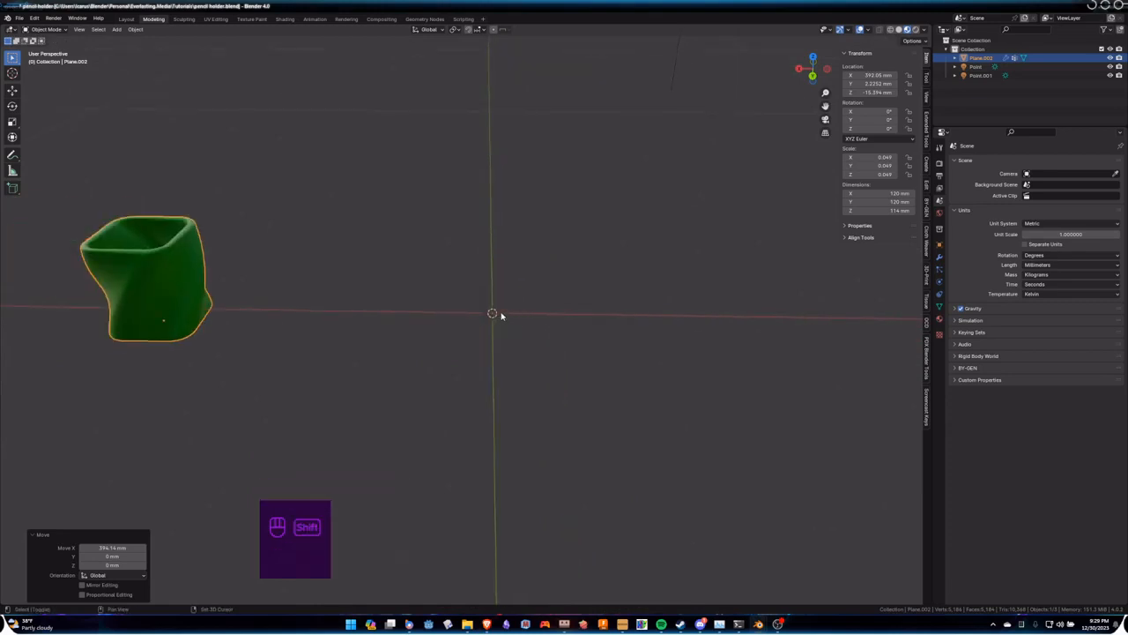
Step: Place the 3D cursor in empty space and on the pencil holder, and undo and redo the holder's last move
right_click(714, 265, "shift")
right_click(163, 287, "shift")
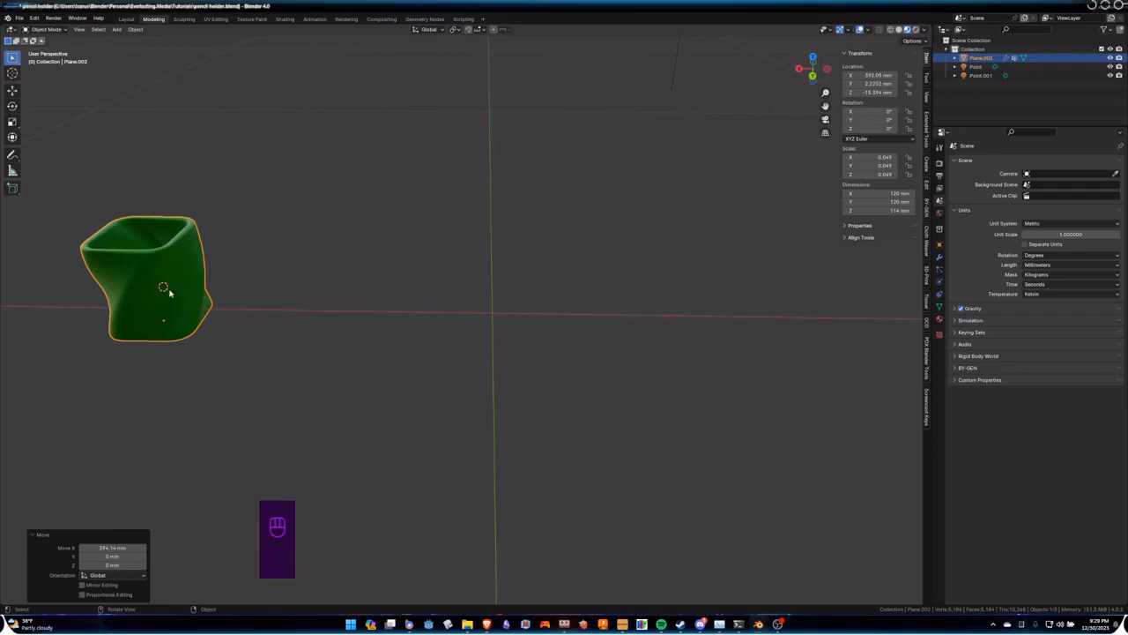
mouse_move(164, 290)
middle_mouse_down()
mouse_move(260, 265)
mouse_move(197, 270)
mouse_move(173, 293)
mouse_move(183, 282)
middle_mouse_up()
middle_click_drag(417, 282, 410, 281)
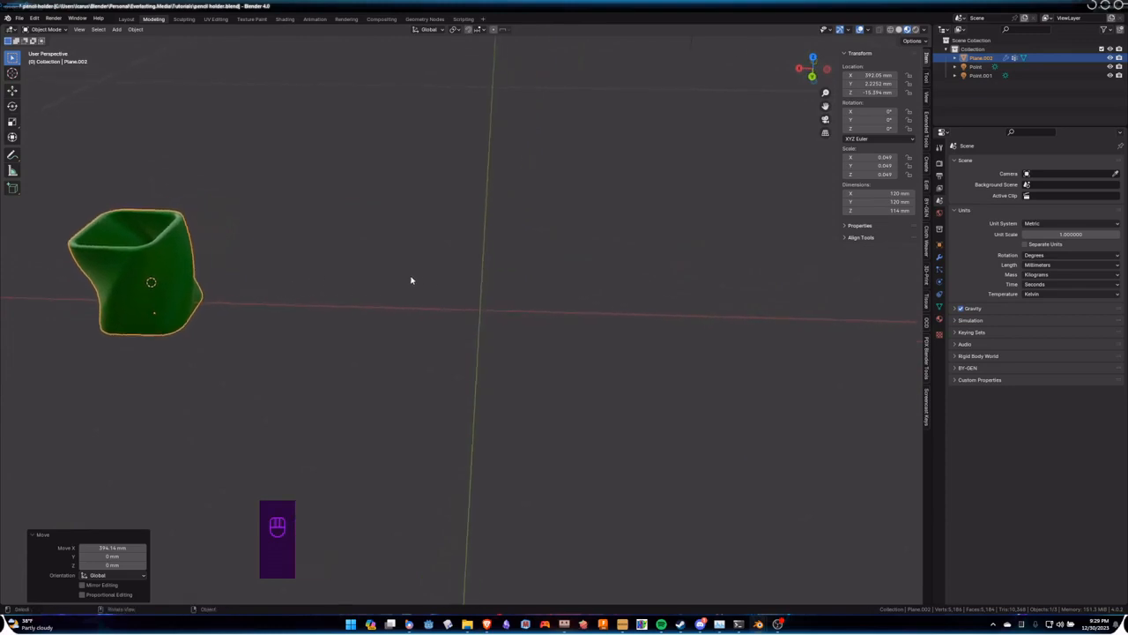
key("ctrl+z")
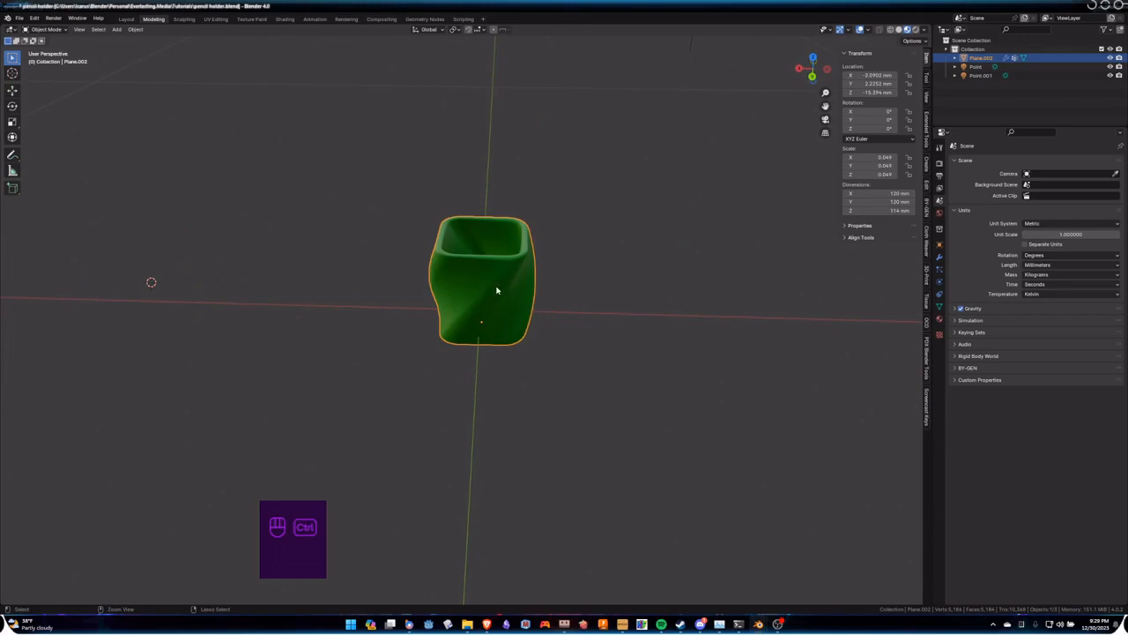
key("ctrl+shift+z")
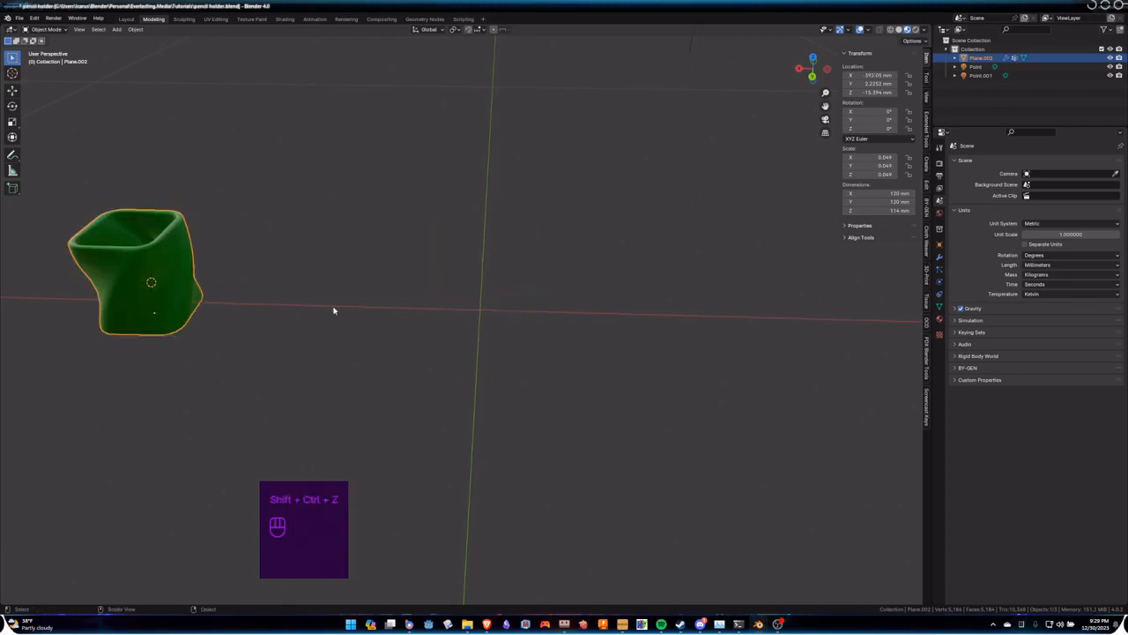
Step: Return the 3D cursor to the world origin
right_click(435, 278)
mouse_move(432, 277)
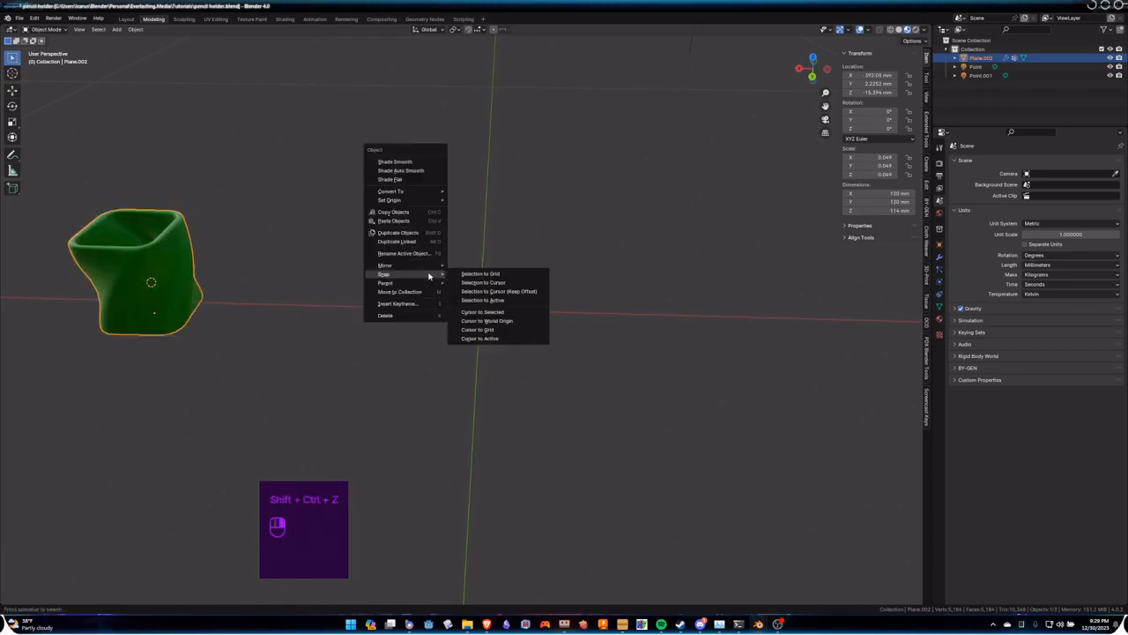
left_click(489, 320)
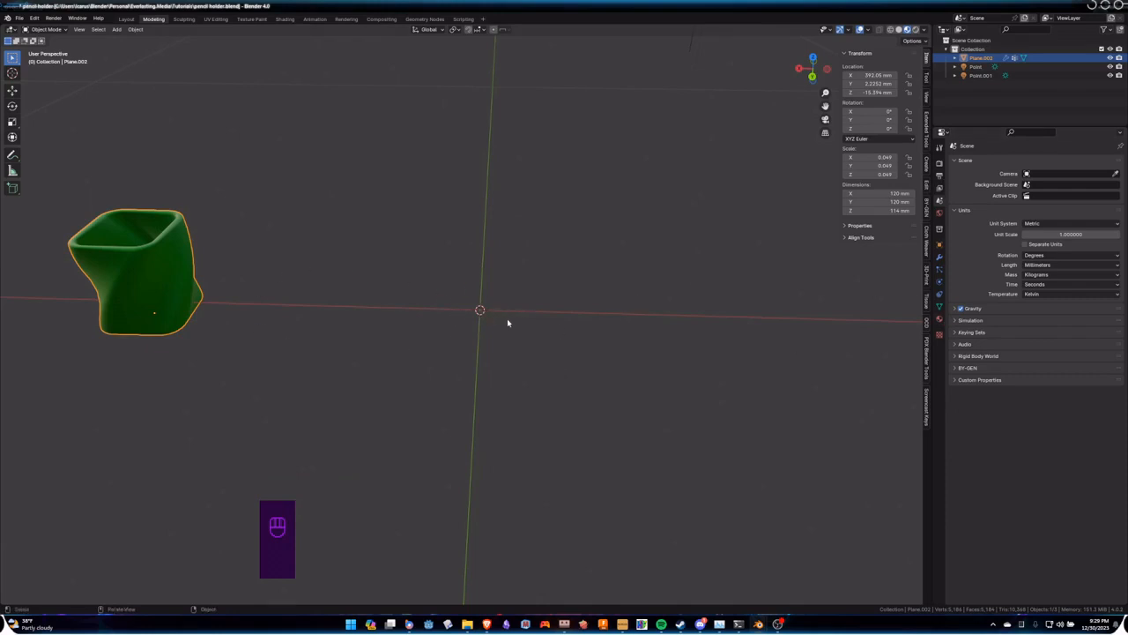
Step: Add a mesh plane at the world origin
middle_click_drag(491, 301, 536, 316)
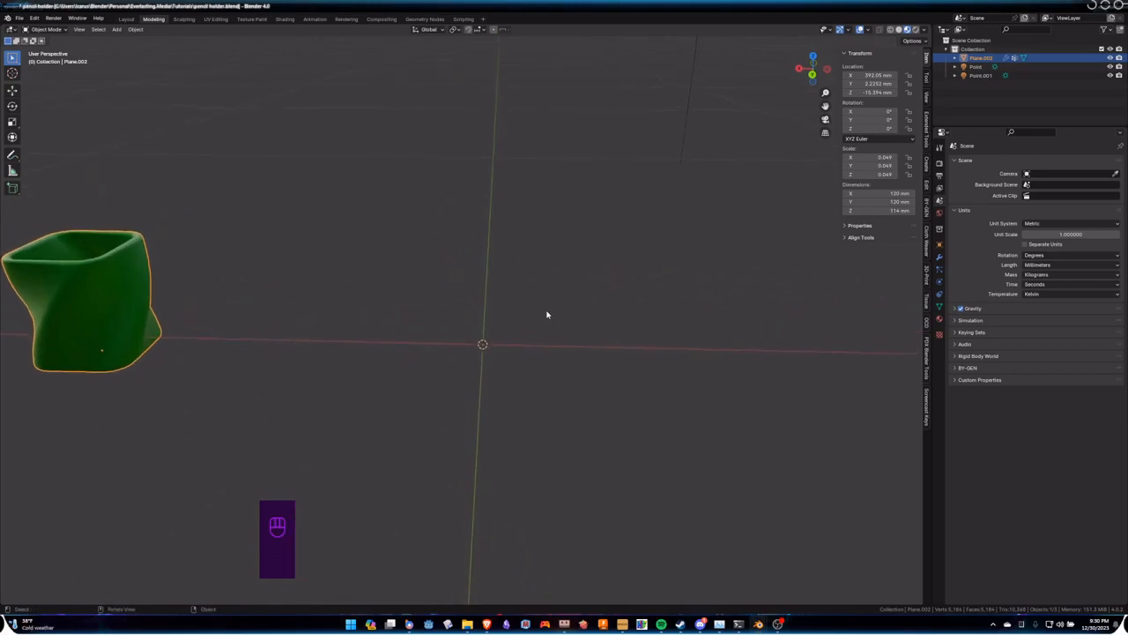
key("shift+a")
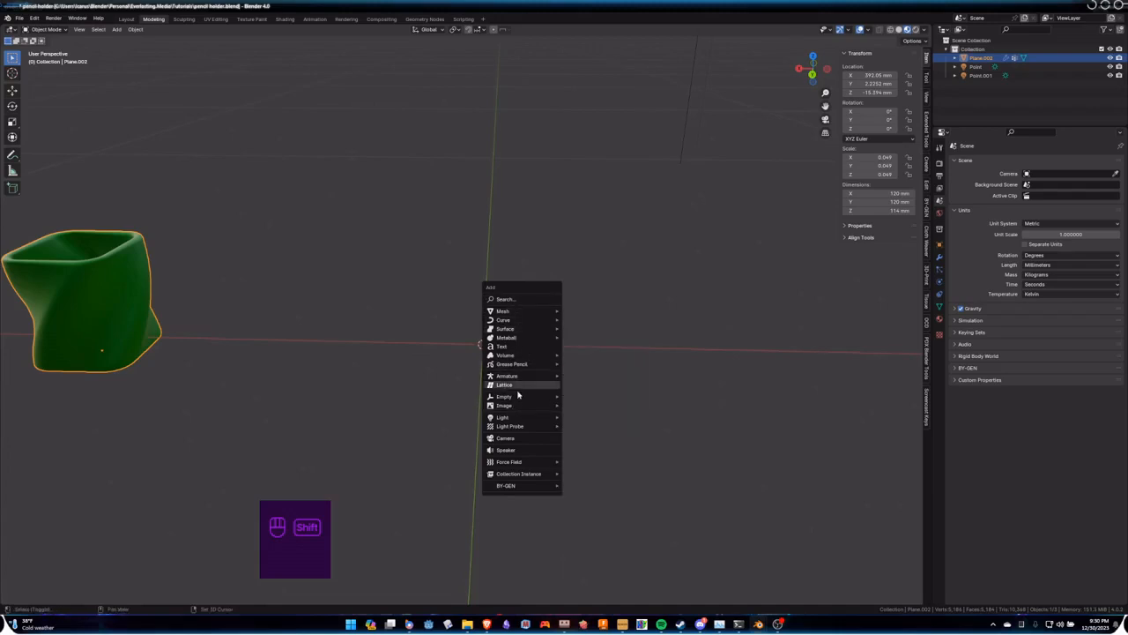
mouse_move(531, 312)
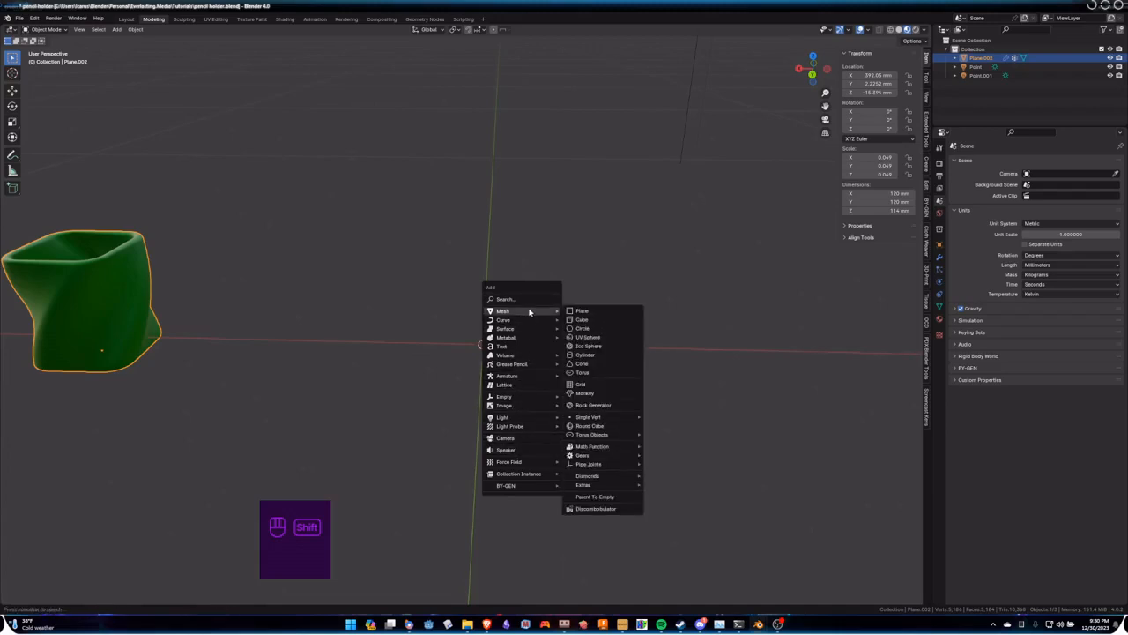
left_click(586, 311)
scroll(567, 312, "down", 5)
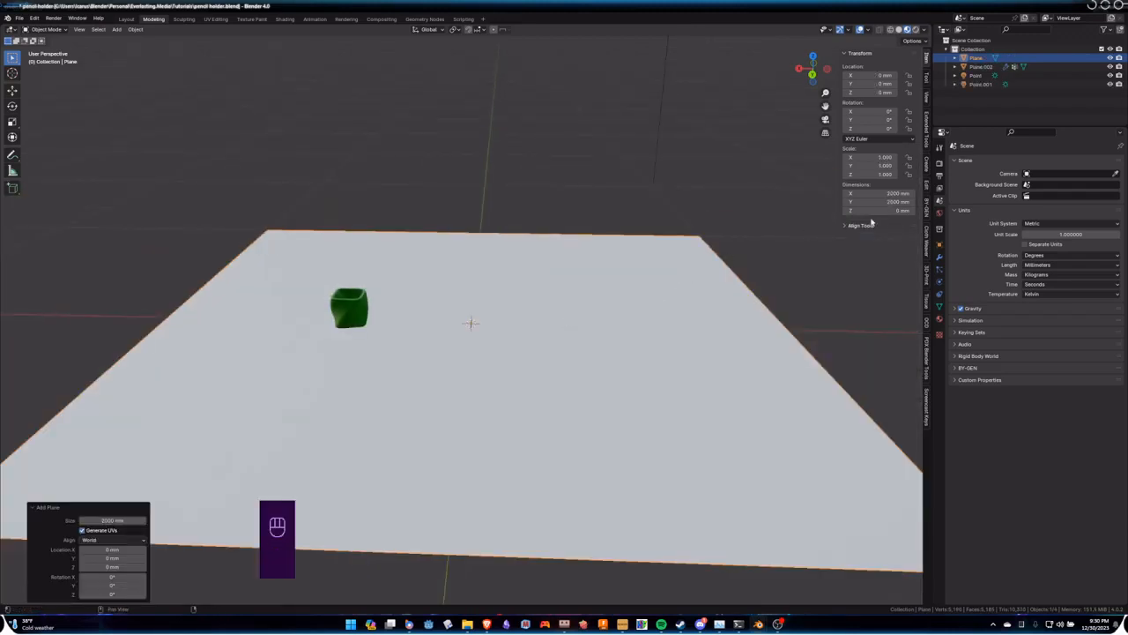
Step: Scale the new plane down uniformly to about 130 × 130 mm
key("Return")
key("s")
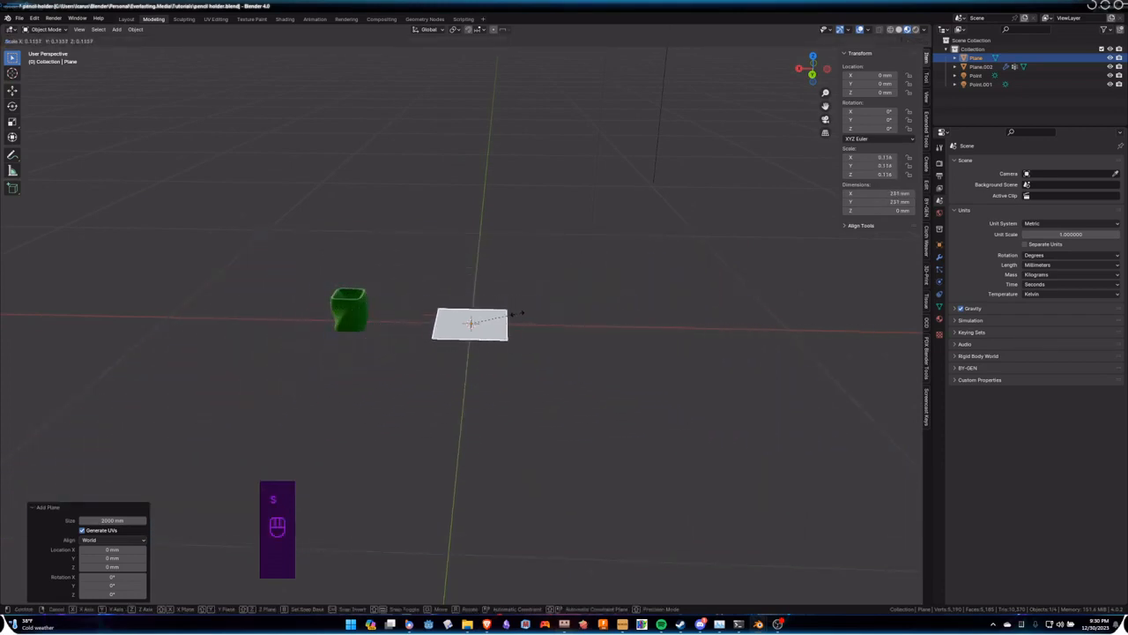
left_click(509, 304)
scroll(516, 310, "up", 4)
scroll(529, 316, "up", 2)
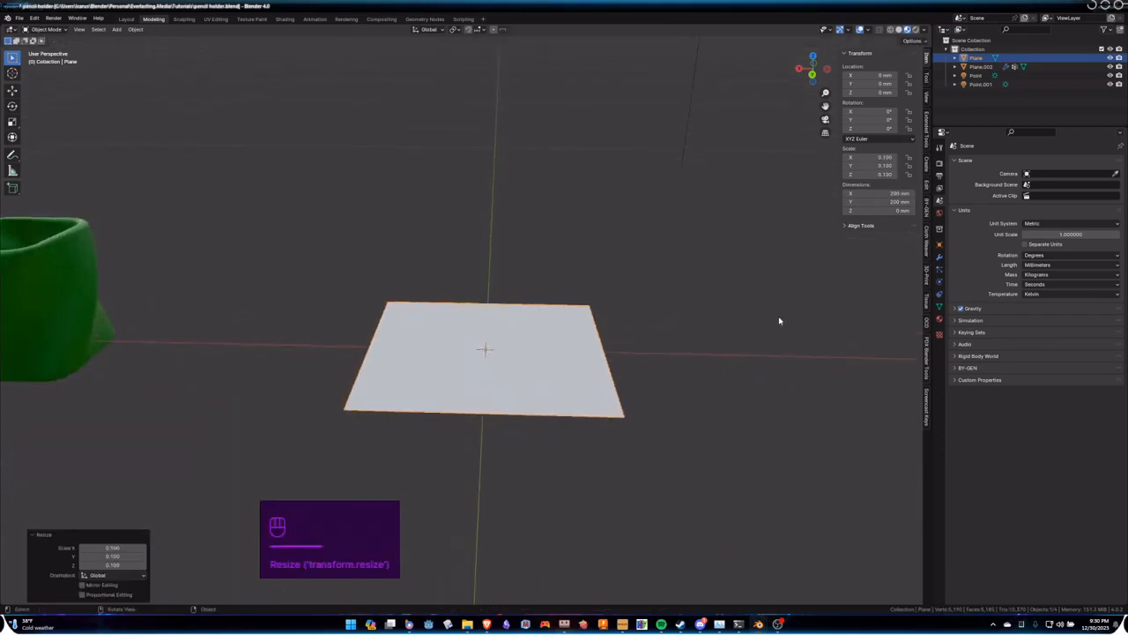
key("s")
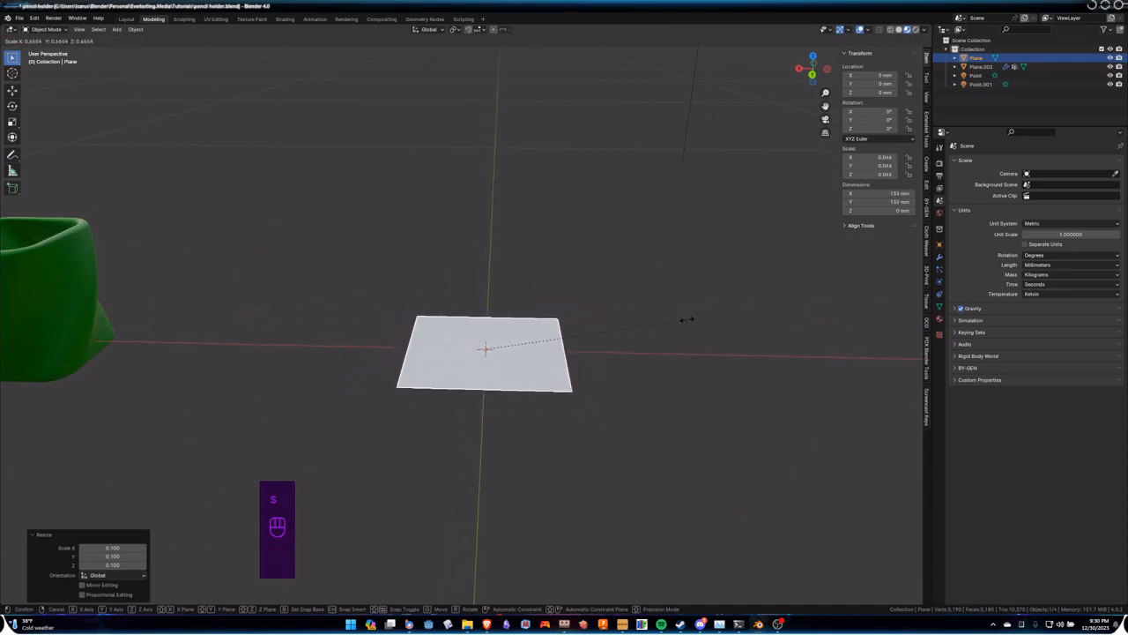
left_click(705, 324)
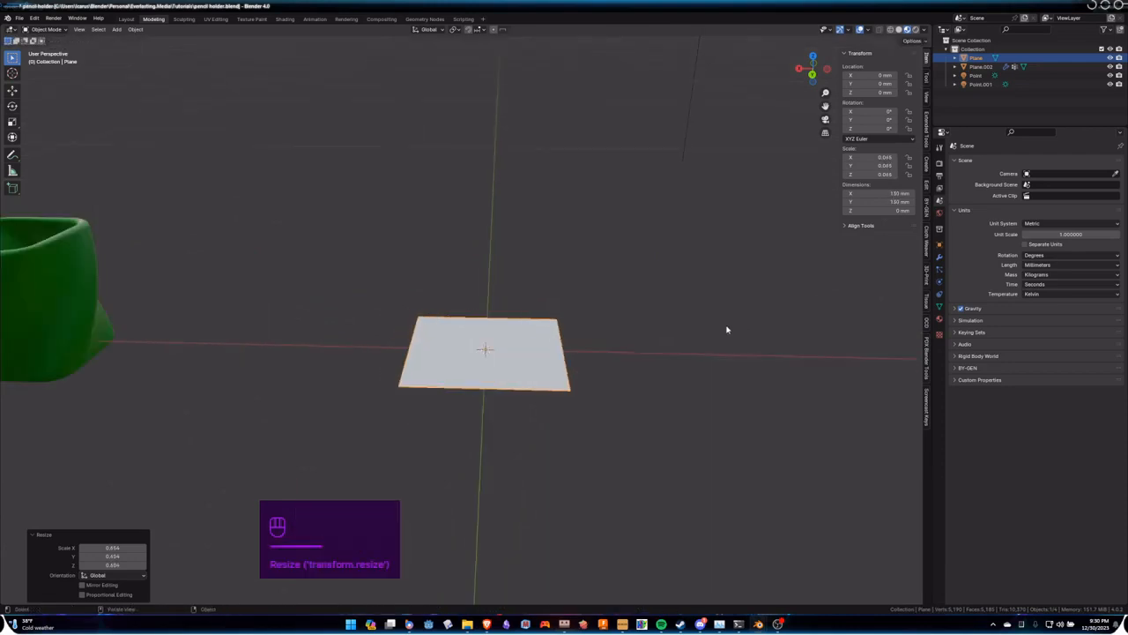
Step: Enter Edit Mode on the plane and switch to vertex selection
middle_click_drag(699, 325, 663, 347, "shift")
scroll(661, 346, "down", 3)
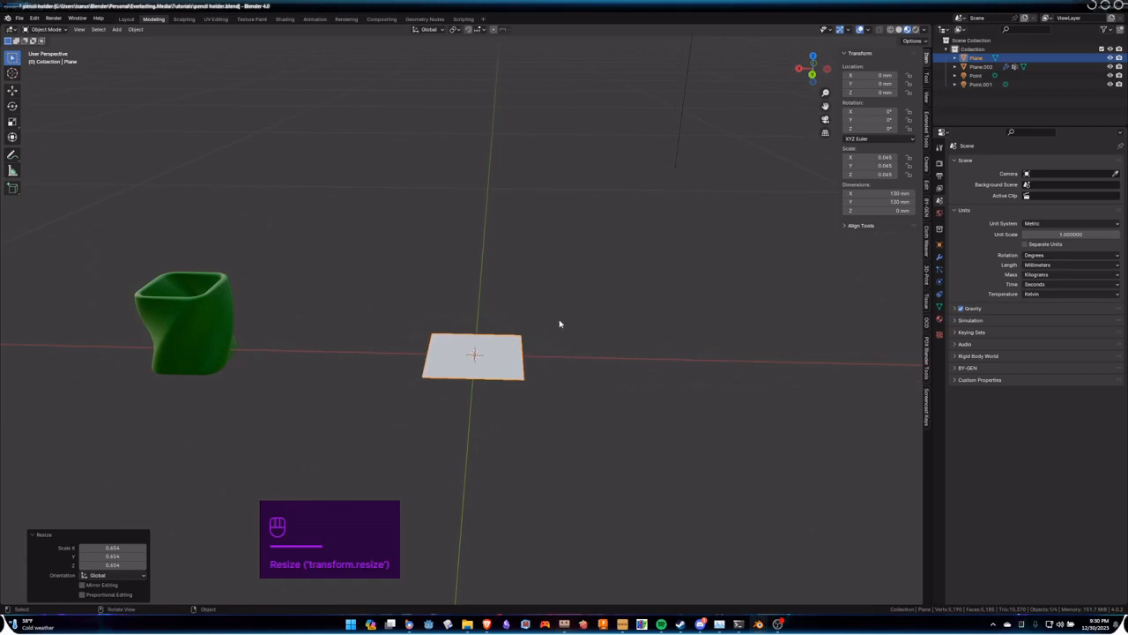
scroll(472, 294, "up", 3)
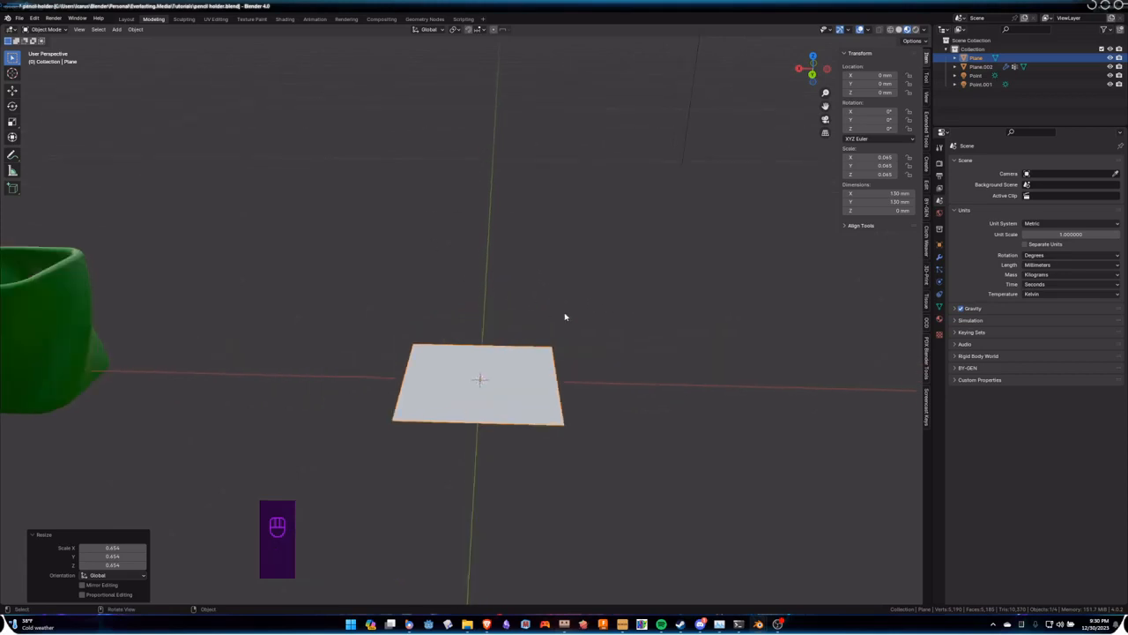
mouse_move(565, 317)
middle_mouse_down()
mouse_move(536, 277)
mouse_move(579, 285)
mouse_move(557, 310)
mouse_move(559, 270)
mouse_move(550, 306)
middle_mouse_up()
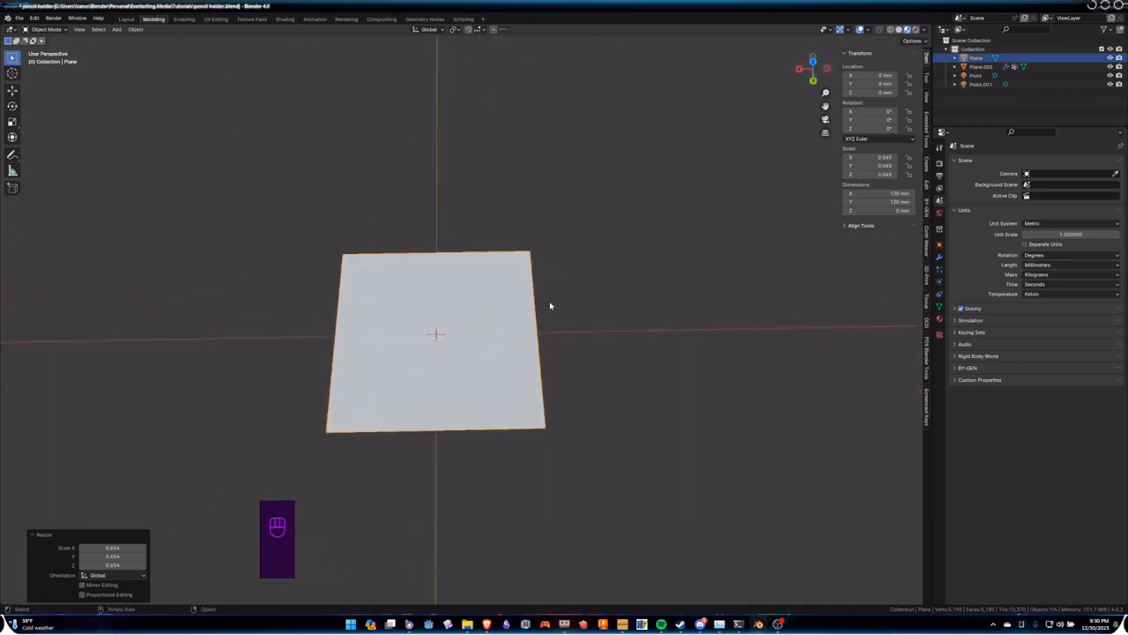
key("Tab")
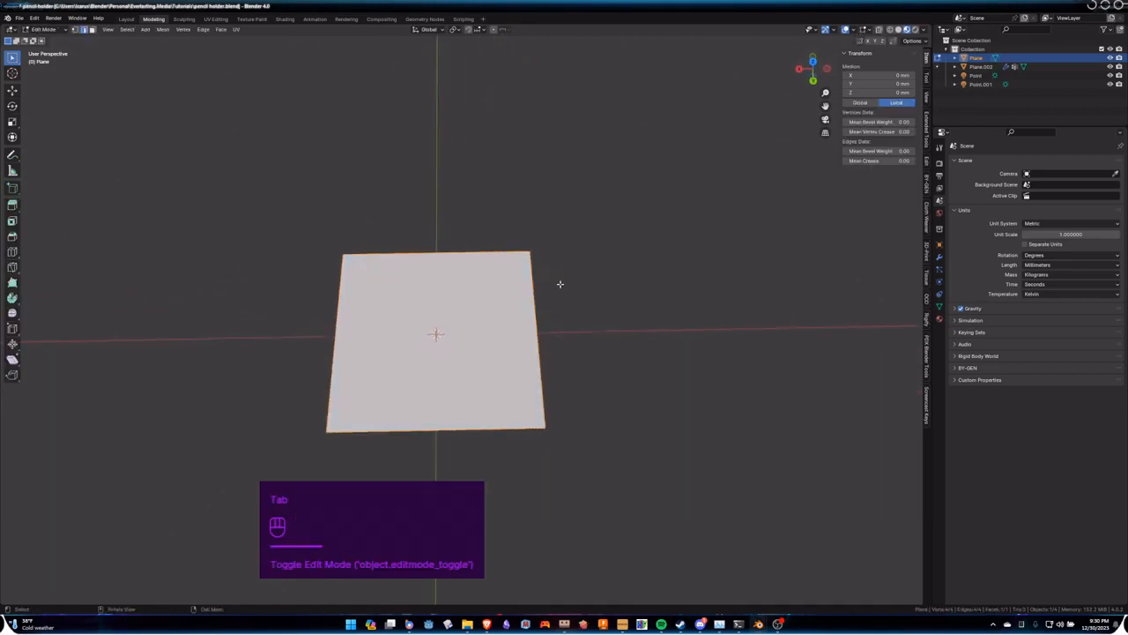
left_click(51, 30)
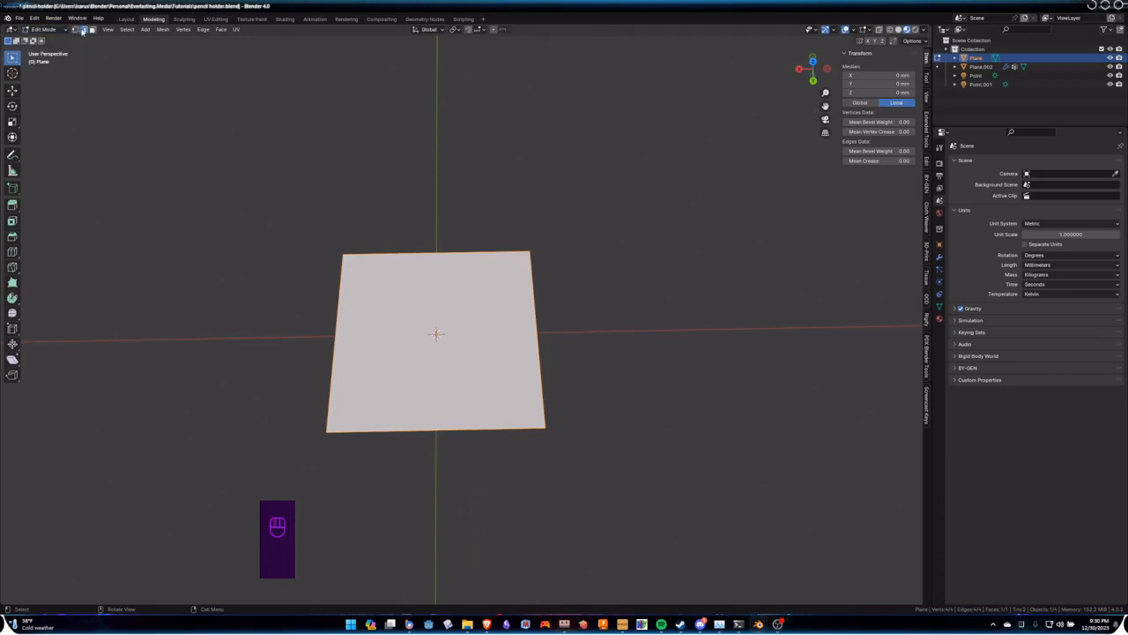
key("Tab")
key("Tab")
key("Tab")
key("Tab")
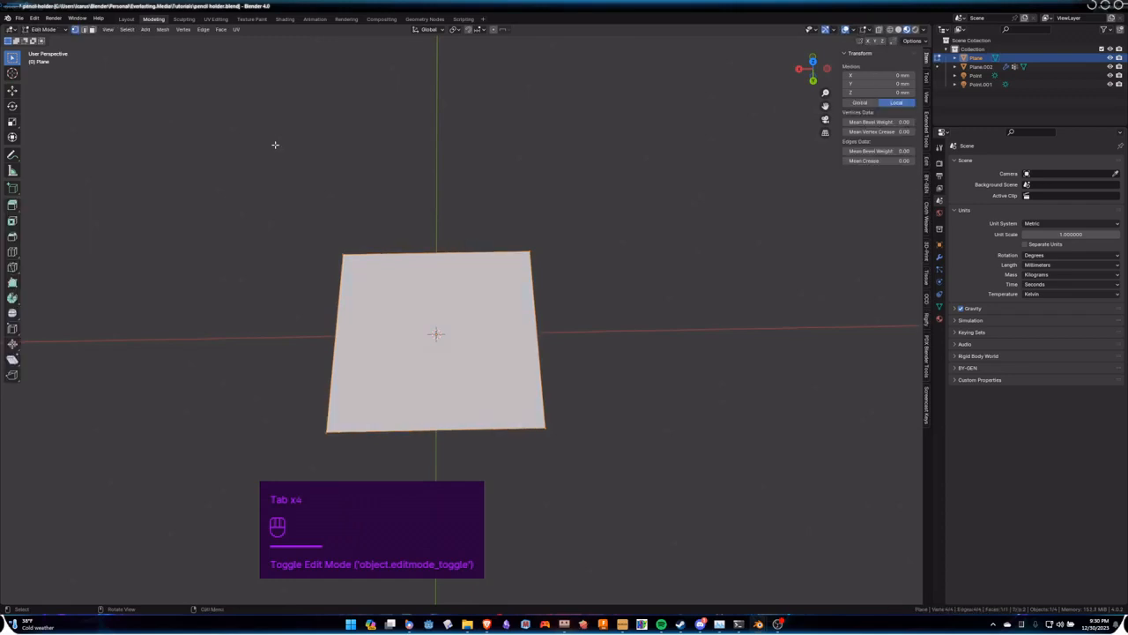
Step: Box-select the plane's vertices and cycle through the Tweak, Select Box, Select Circle and Select Lasso tools
middle_click_drag(423, 141, 267, 91)
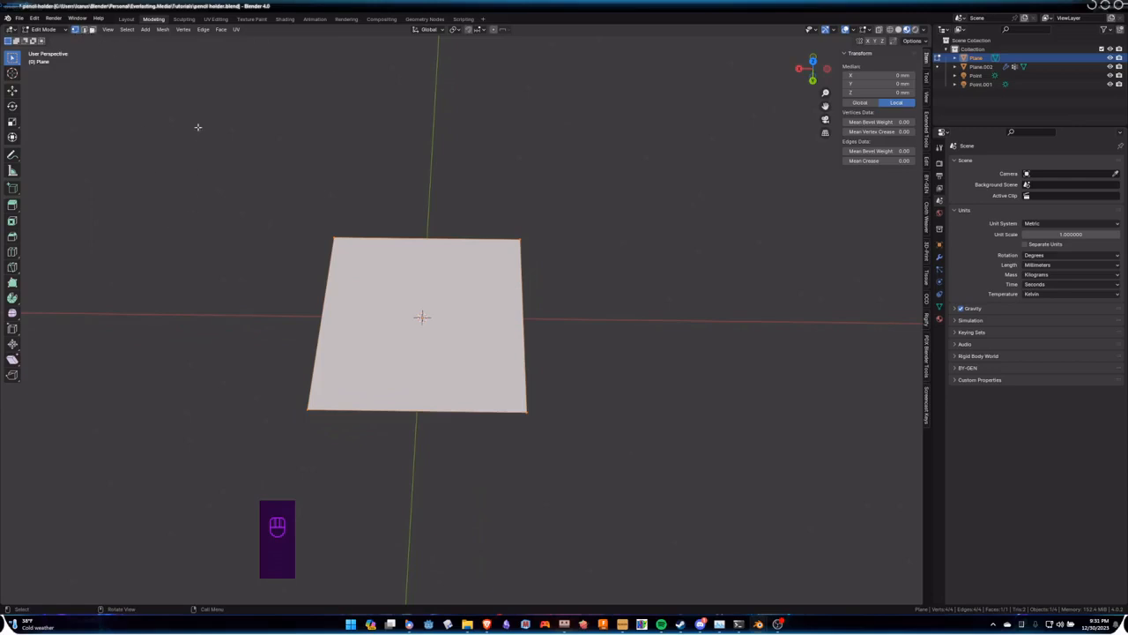
left_click_drag(198, 127, 603, 440)
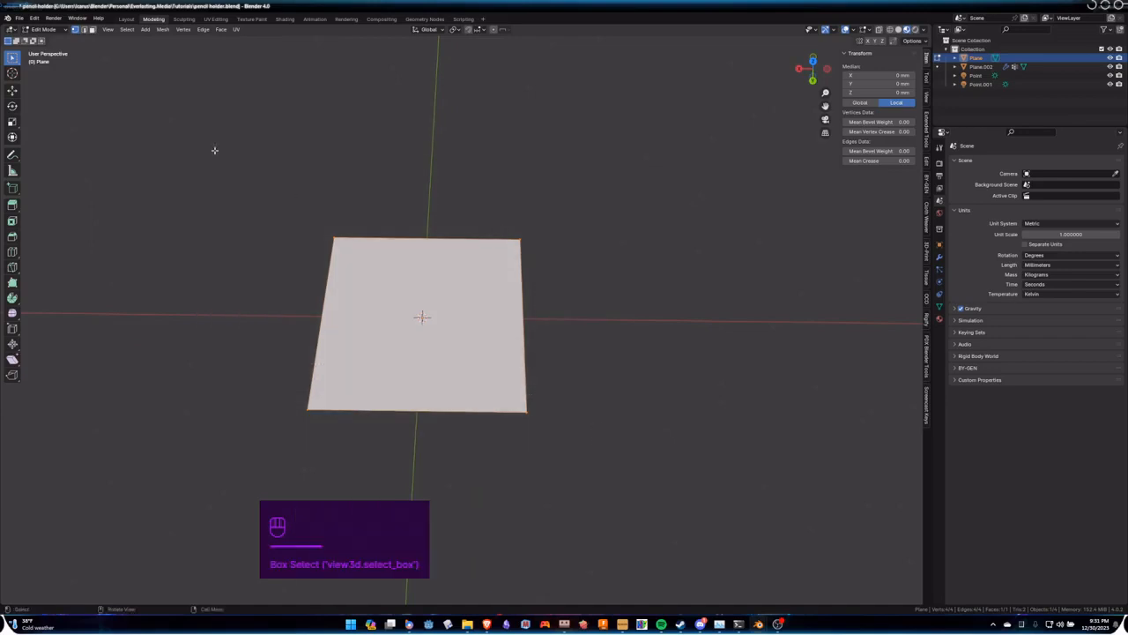
left_click(12, 58)
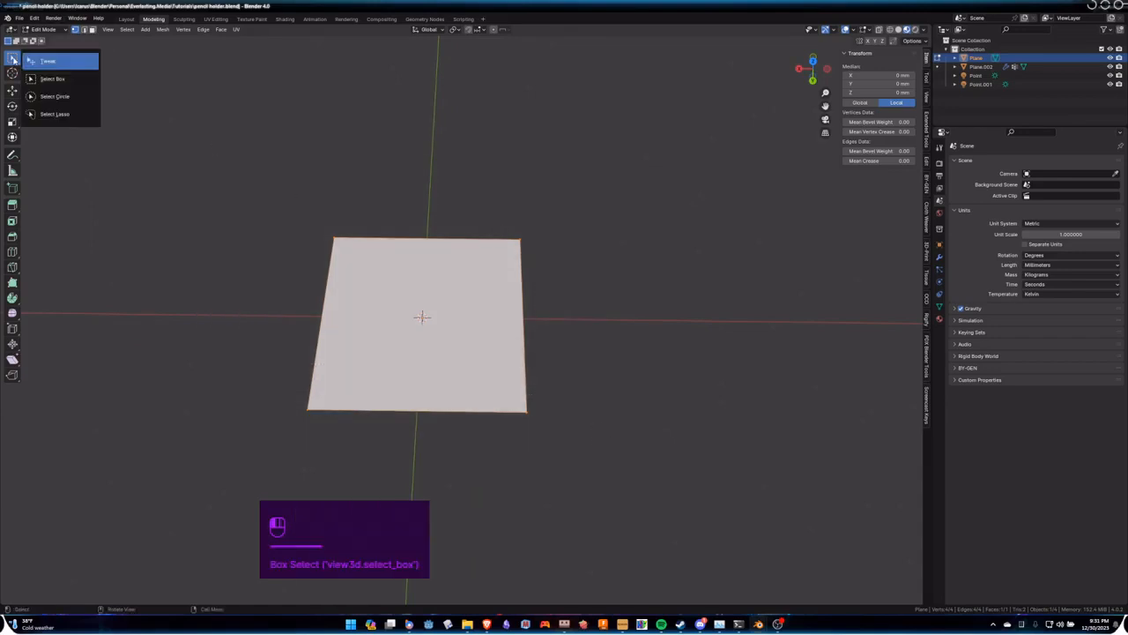
left_click(94, 62)
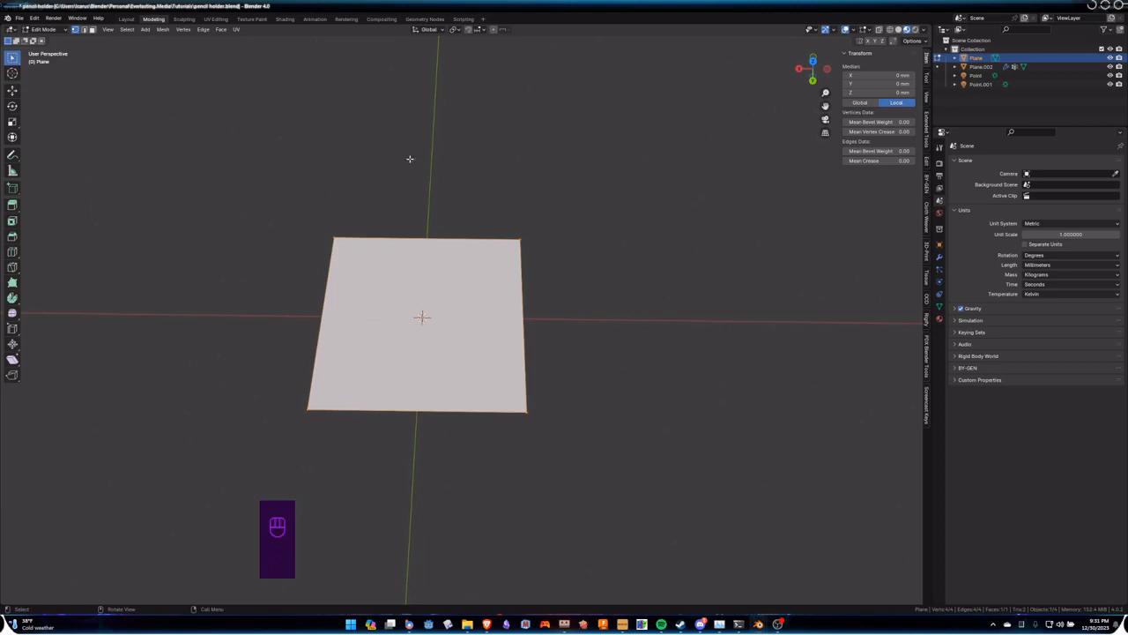
key("w")
key("Escape")
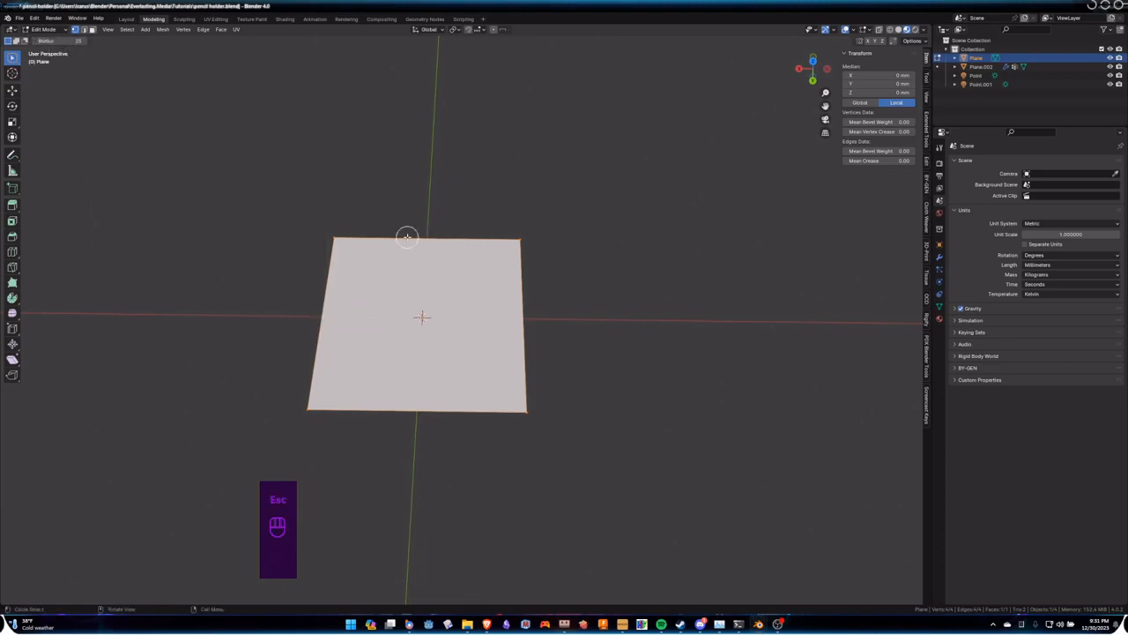
key("w")
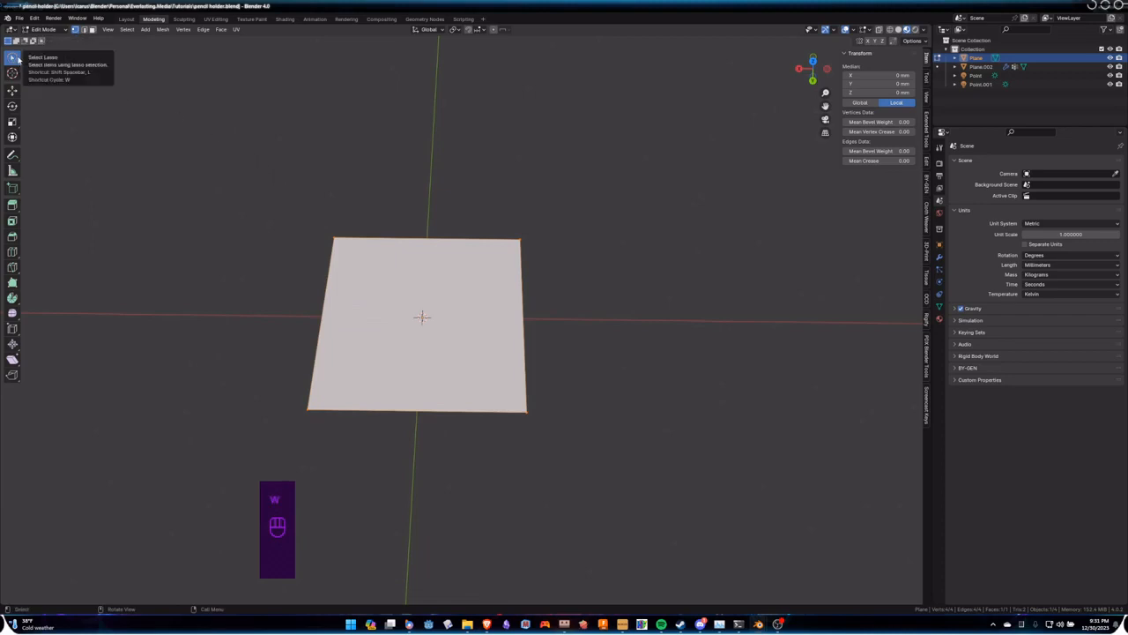
key("w")
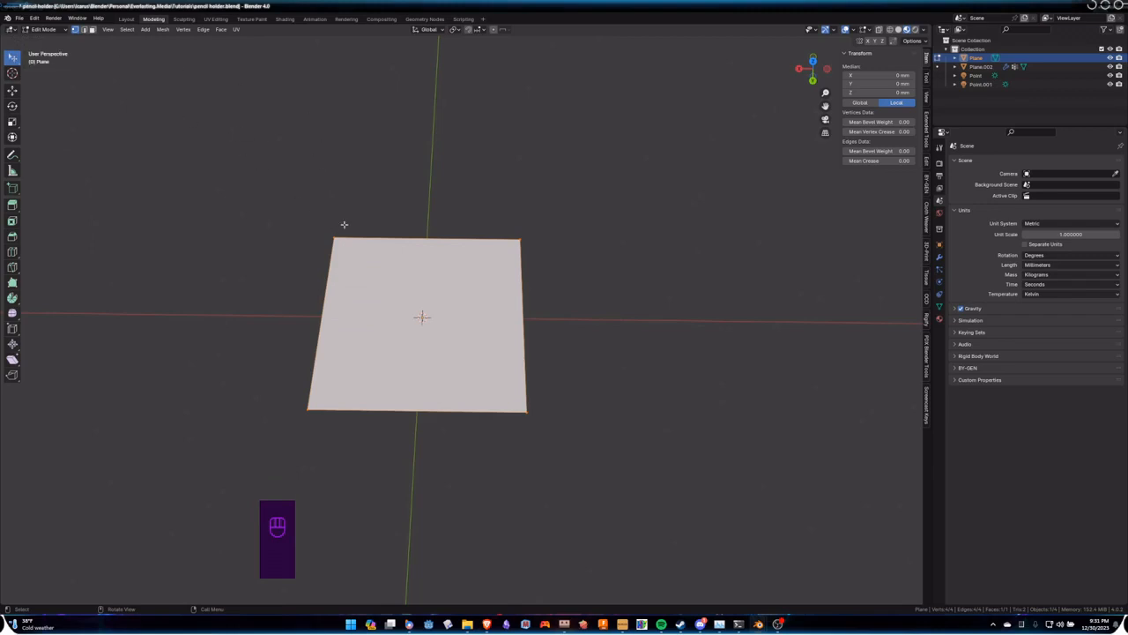
key("w")
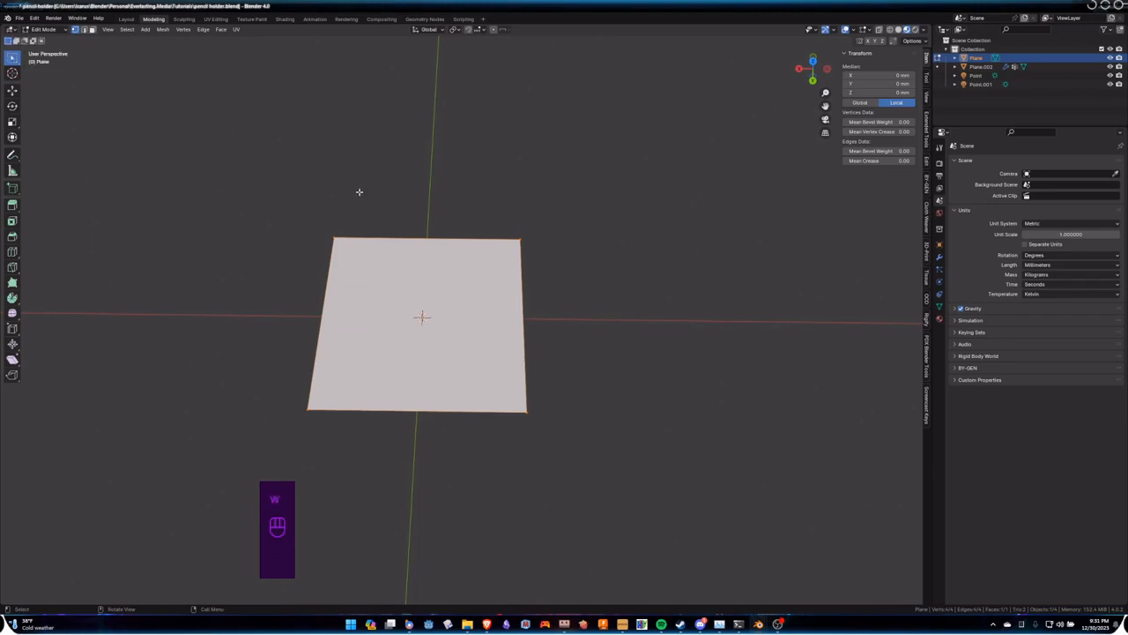
key("w")
key("w")
key("w")
key("w")
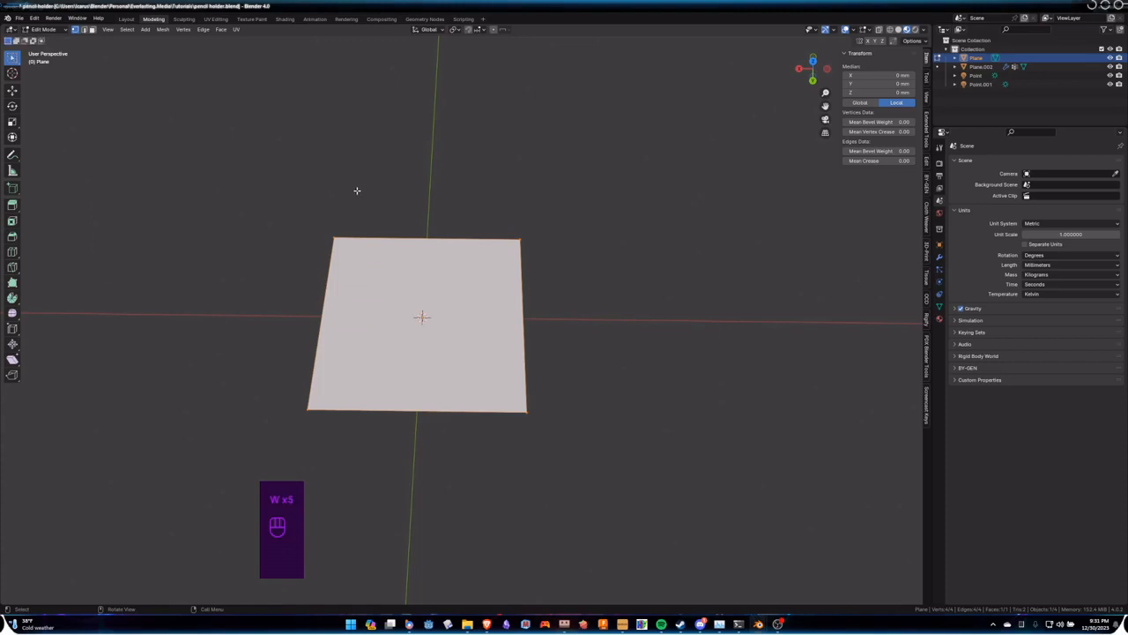
Step: Select the plane's four corner vertices and round them with a vertex bevel of 5 segments and about 330 mm width
left_click_drag(239, 189, 589, 451)
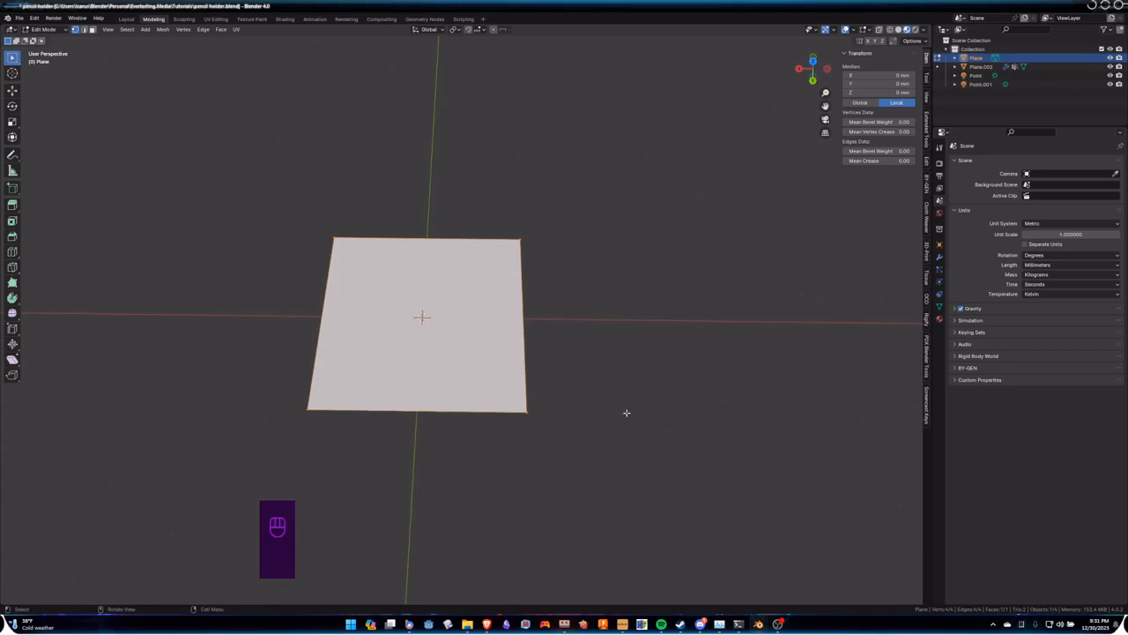
middle_click_drag(527, 405, 532, 376)
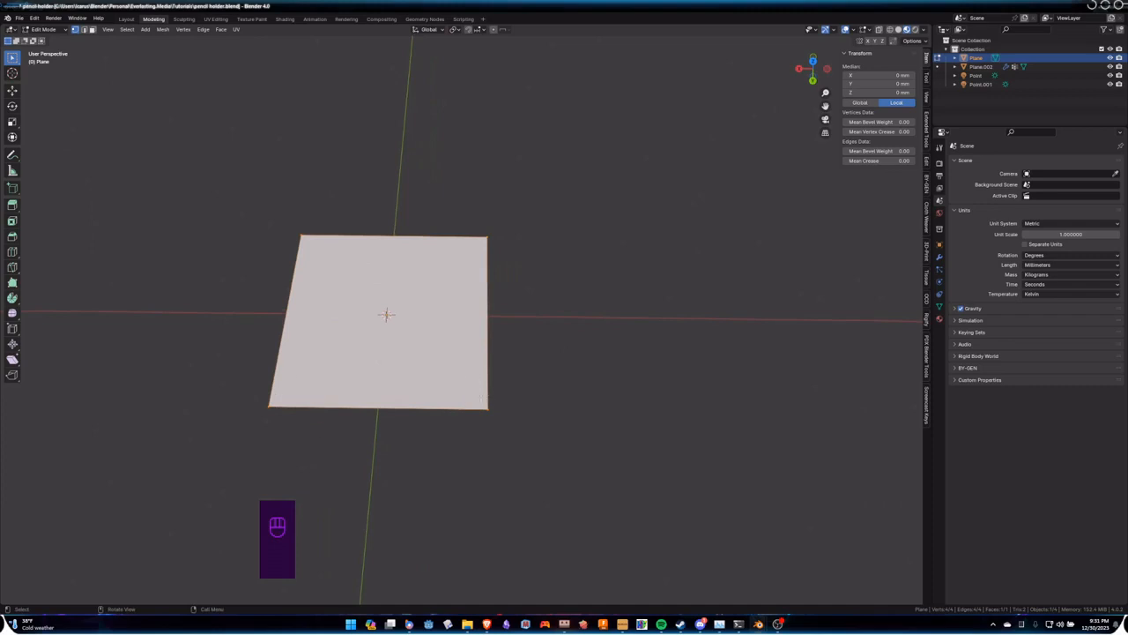
key("ctrl+b")
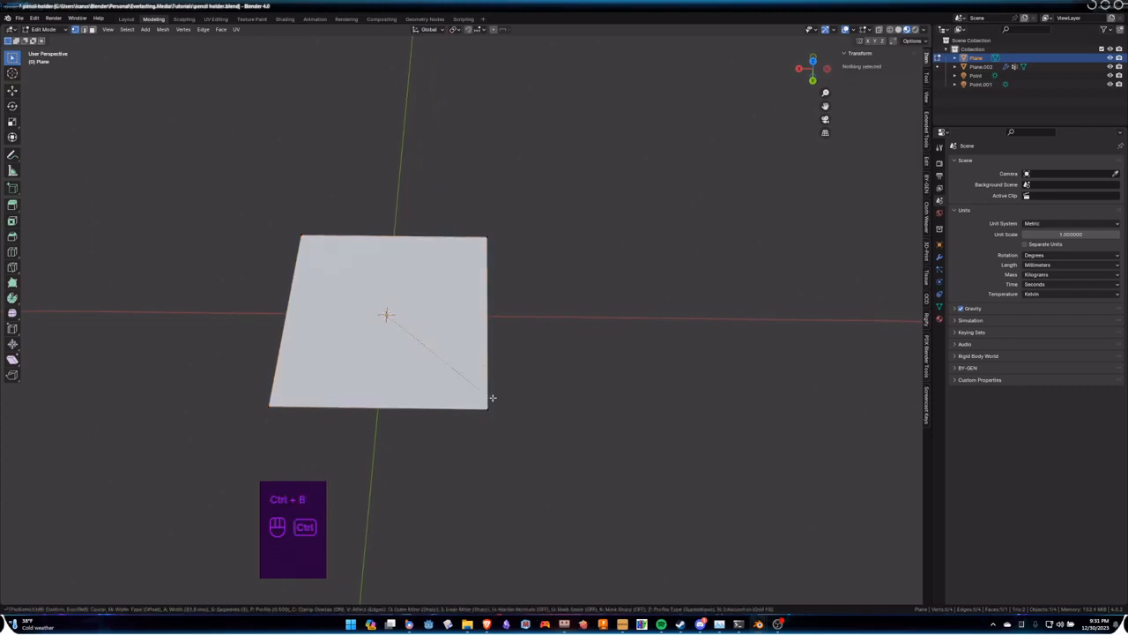
right_click(657, 403)
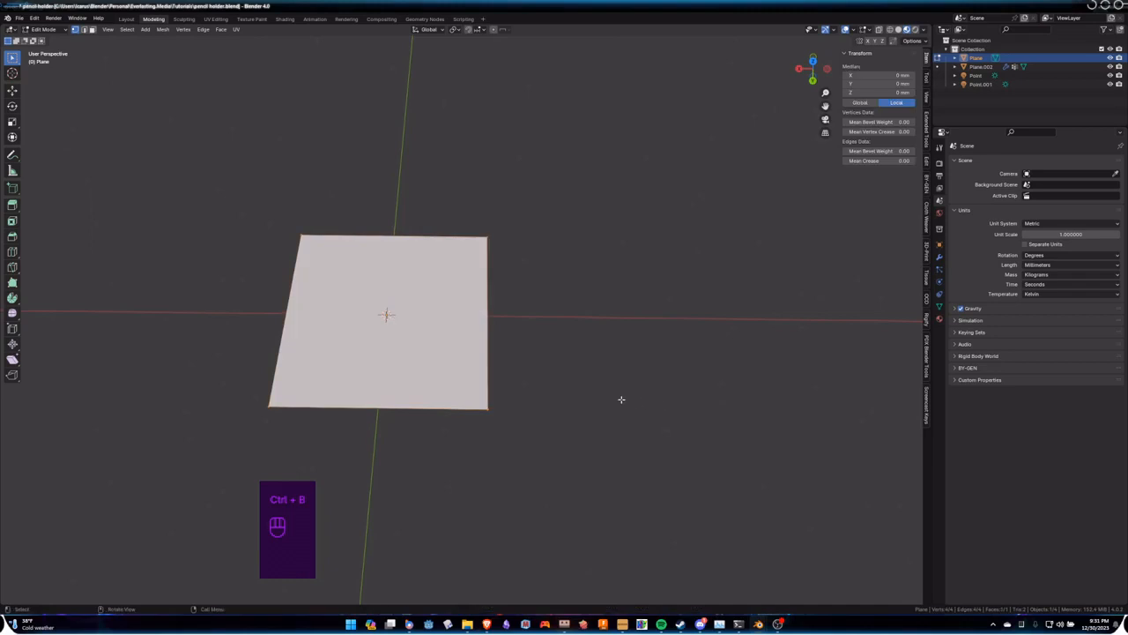
key("shift+ctrl+b")
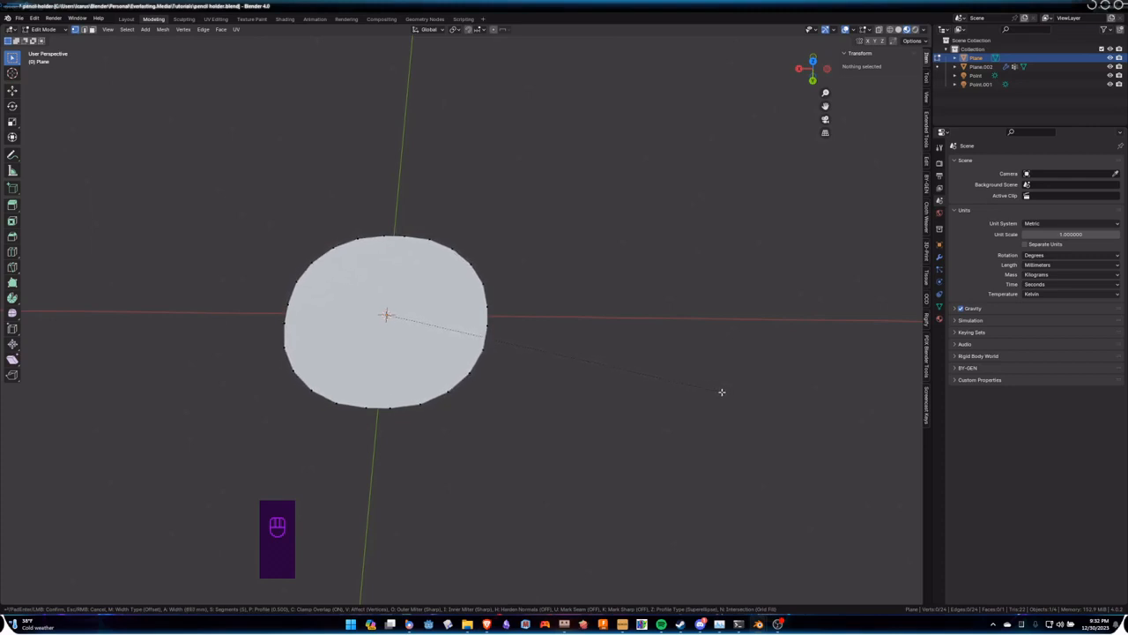
left_click(668, 373)
Step: Switch to face selection and extrude the rounded plane's face upward by about 177 mm
middle_click_drag(592, 385, 554, 353)
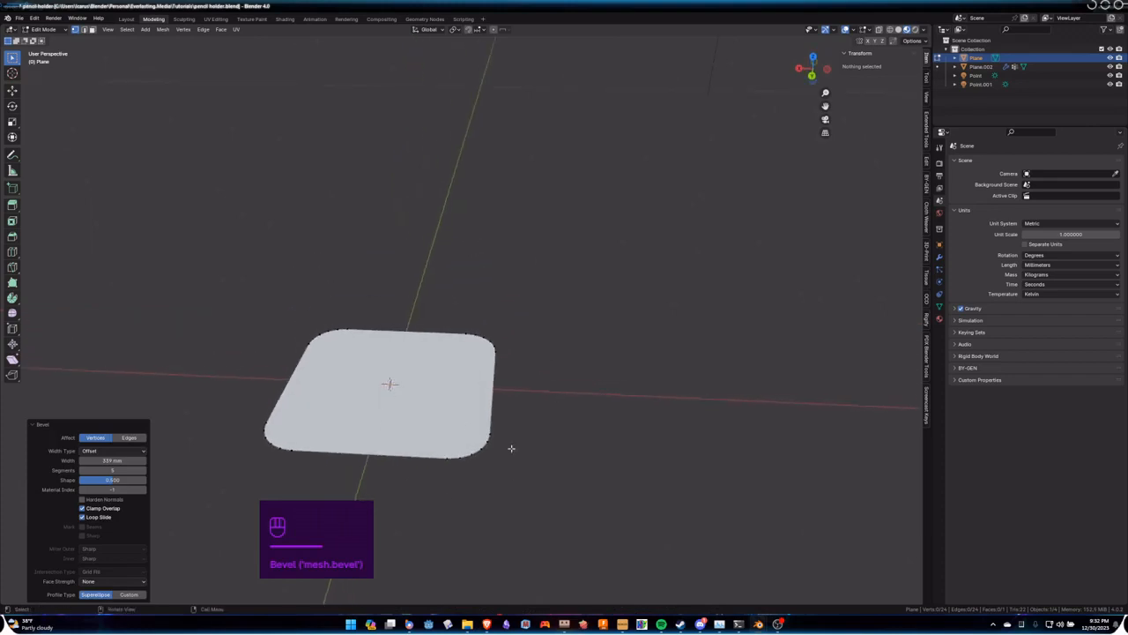
middle_click_drag(512, 448, 650, 415)
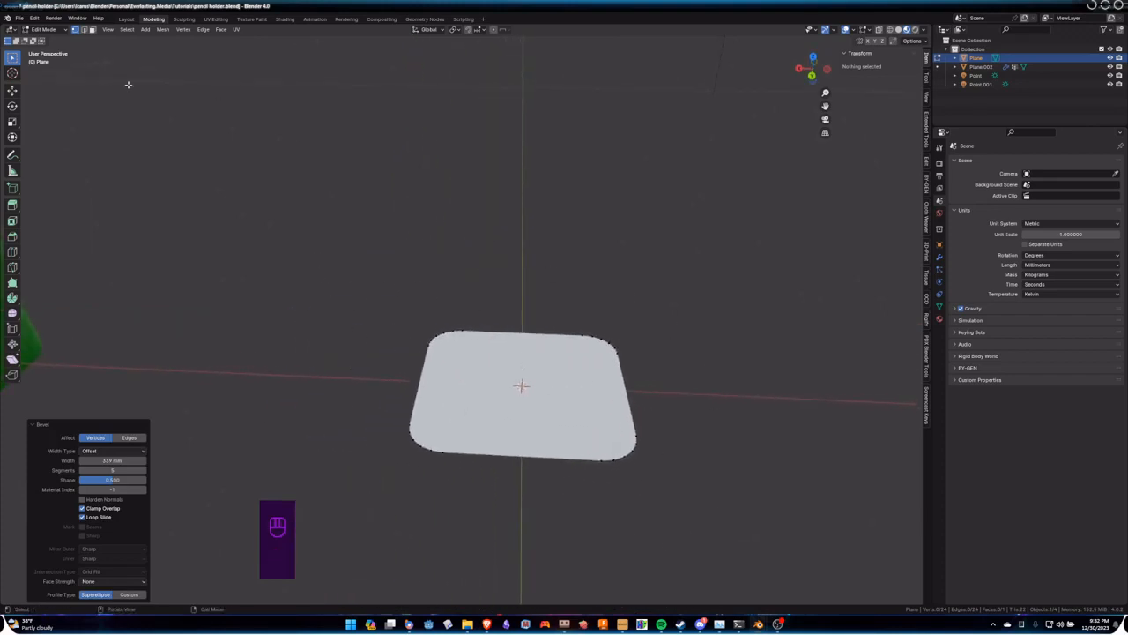
left_click(91, 30)
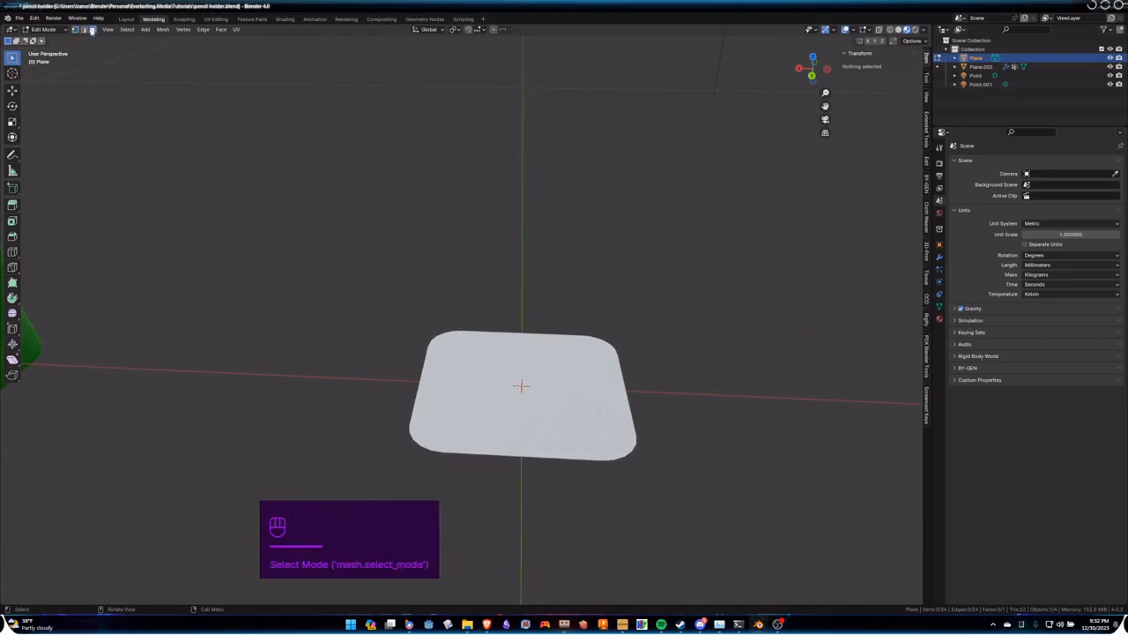
left_click(491, 384)
middle_click_drag(758, 478, 602, 429)
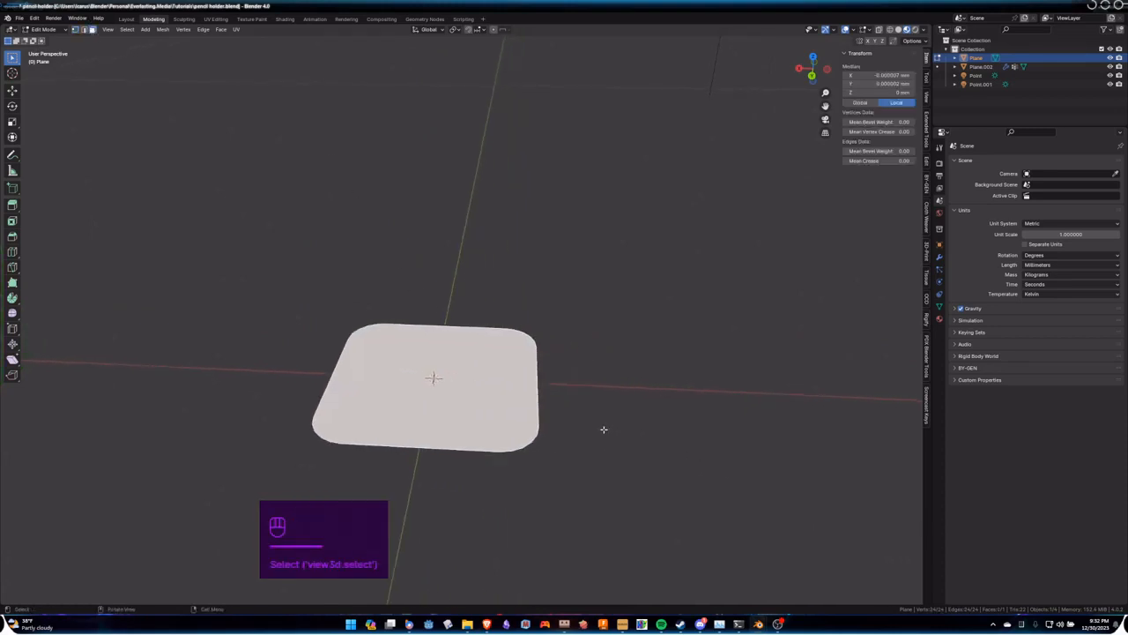
key("e")
left_click(613, 186)
scroll(612, 242, "down", 5)
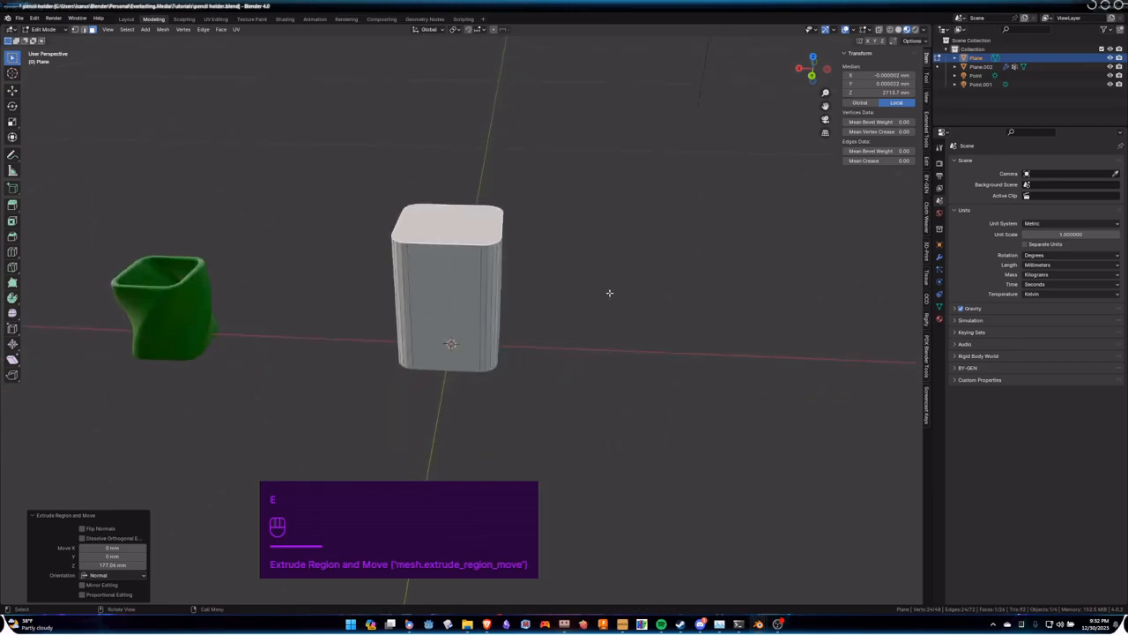
middle_click_drag(609, 293, 527, 355)
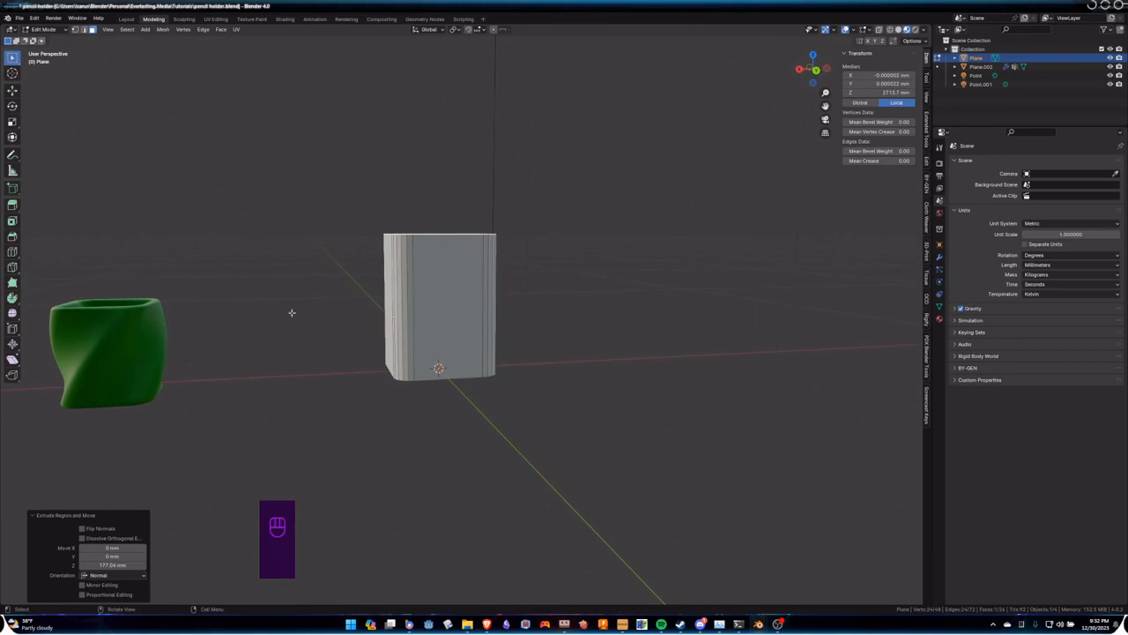
middle_click_drag(573, 292, 544, 363)
scroll(549, 370, "up", 3)
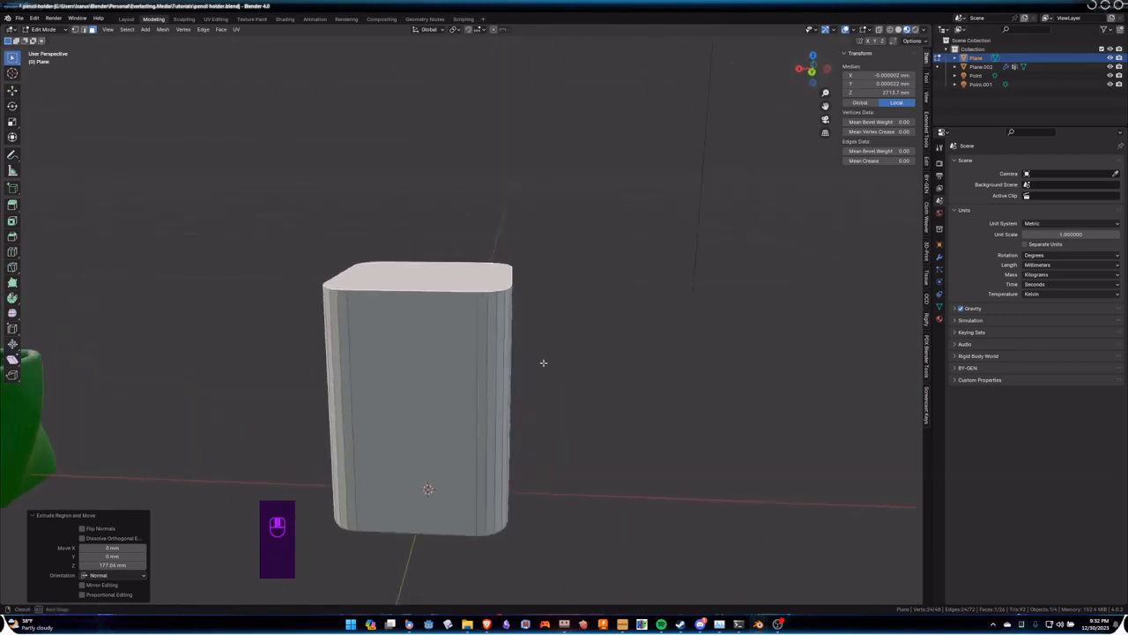
Step: Raise the body's top face along the Z axis to a total height of about 204 mm
key("g")
key("z")
left_click(541, 323)
scroll(544, 323, "down", 4)
mouse_move(543, 322)
middle_mouse_down("shift")
mouse_move(561, 323)
mouse_move(559, 277)
mouse_move(544, 335)
mouse_move(573, 333)
mouse_move(550, 344)
middle_mouse_up("shift")
scroll(556, 329, "up", 2)
Step: Return to Object Mode and apply Shade Smooth to the new body
key("Tab")
right_click(447, 299)
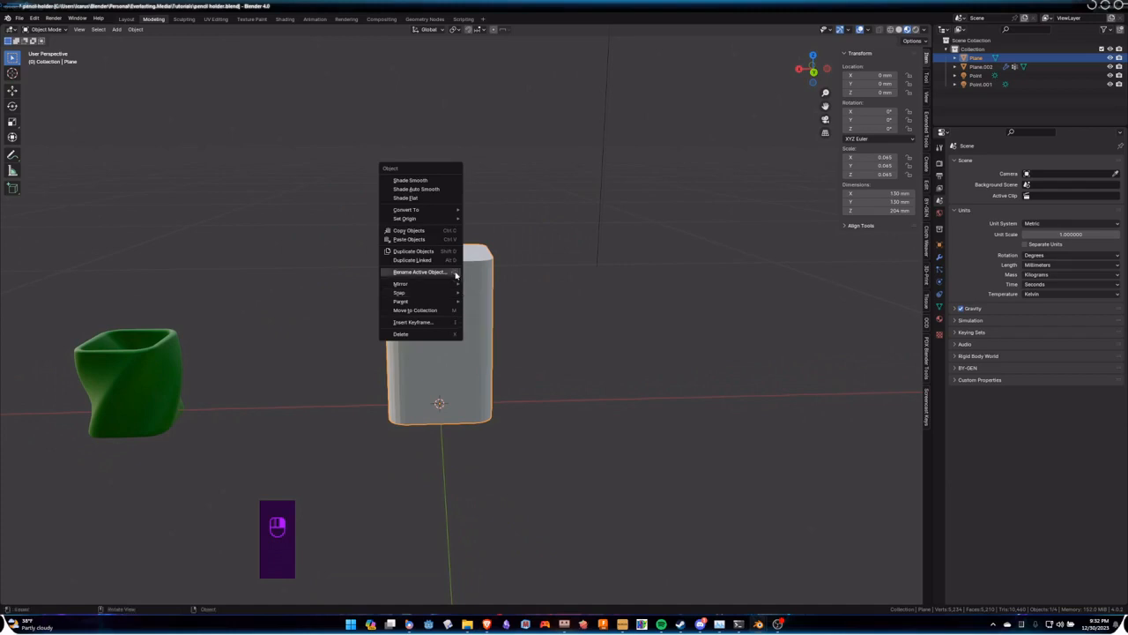
left_click(426, 181)
mouse_move(486, 403)
middle_mouse_down()
mouse_move(524, 388)
mouse_move(596, 390)
mouse_move(569, 421)
mouse_move(509, 409)
mouse_move(583, 307)
mouse_move(555, 305)
mouse_move(537, 349)
mouse_move(545, 318)
mouse_move(485, 353)
mouse_move(515, 326)
mouse_move(504, 320)
middle_mouse_up()
scroll(527, 364, "up", 2)
Step: Examine the rounded corner's real edges in Edit Mode against its smoothed look in Object Mode
key("Tab")
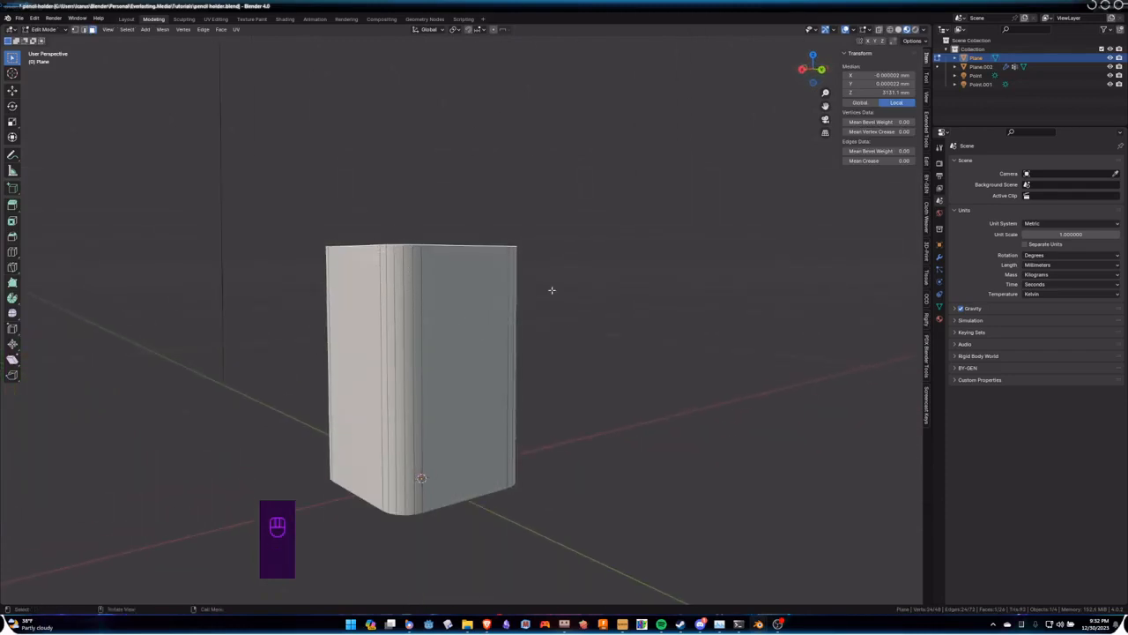
middle_click_drag(552, 290, 511, 315)
scroll(499, 311, "up", 2)
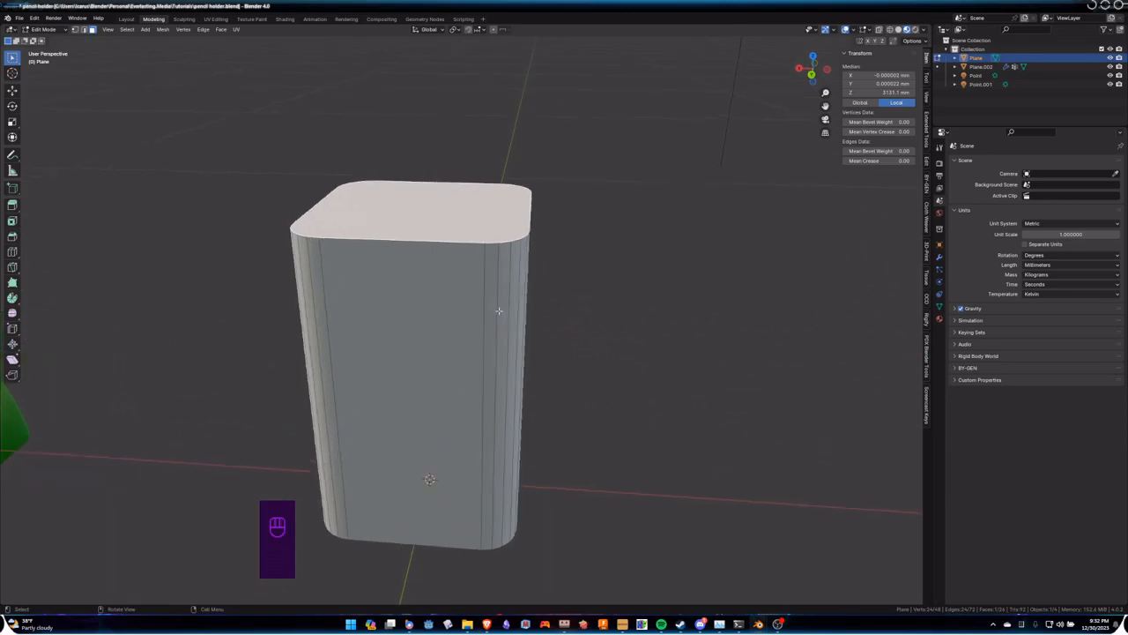
middle_click_drag(418, 303, 390, 286)
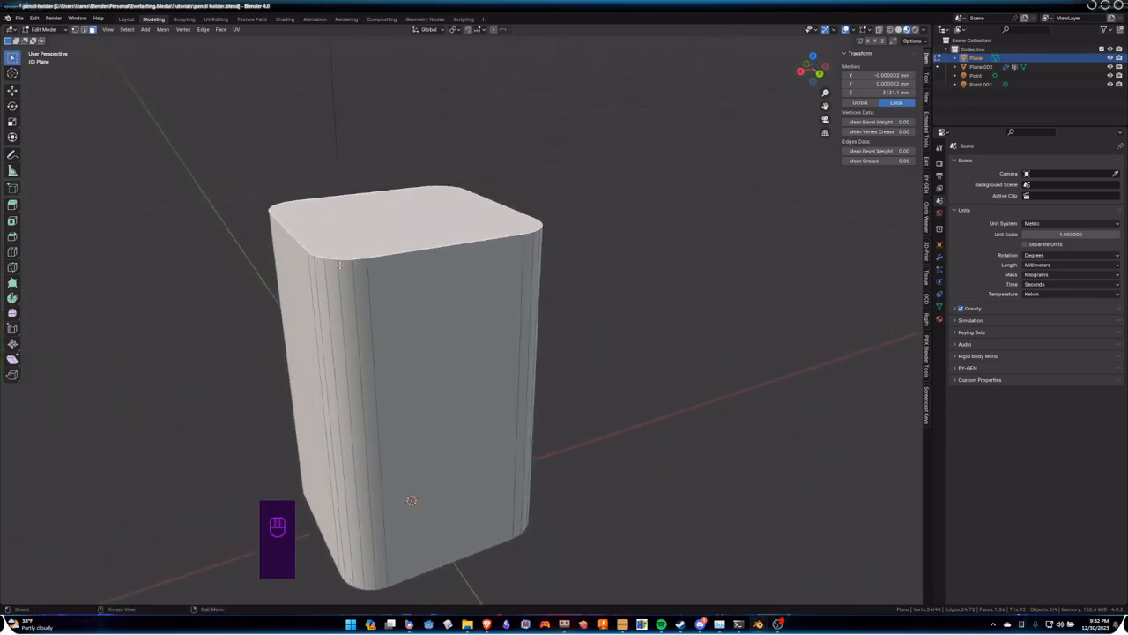
scroll(423, 302, "up", 2)
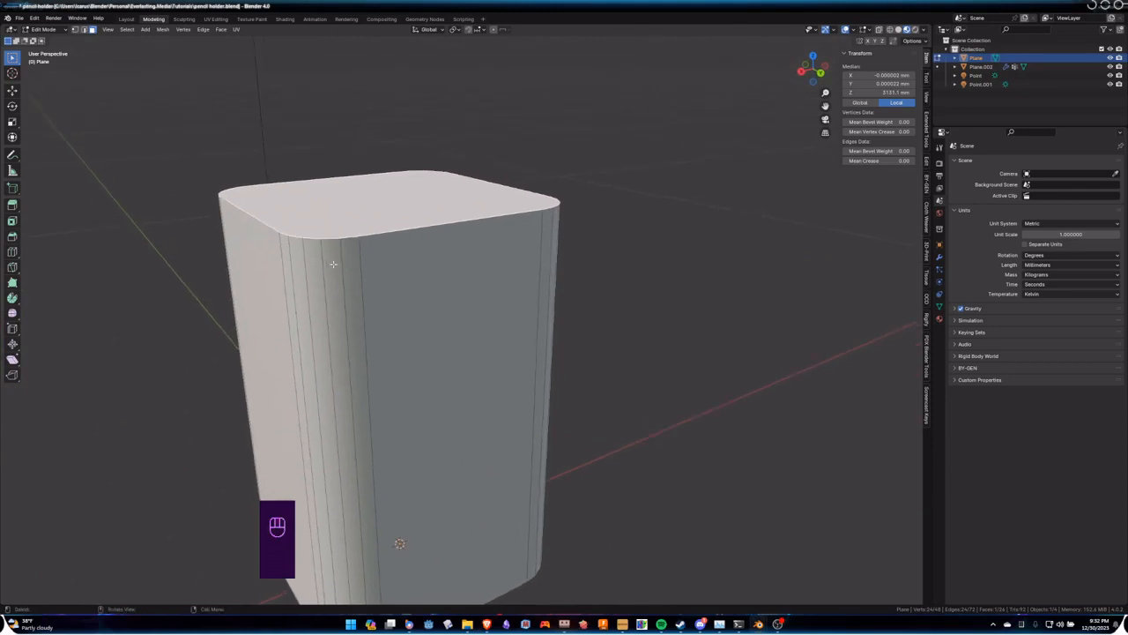
scroll(436, 324, "down", 5)
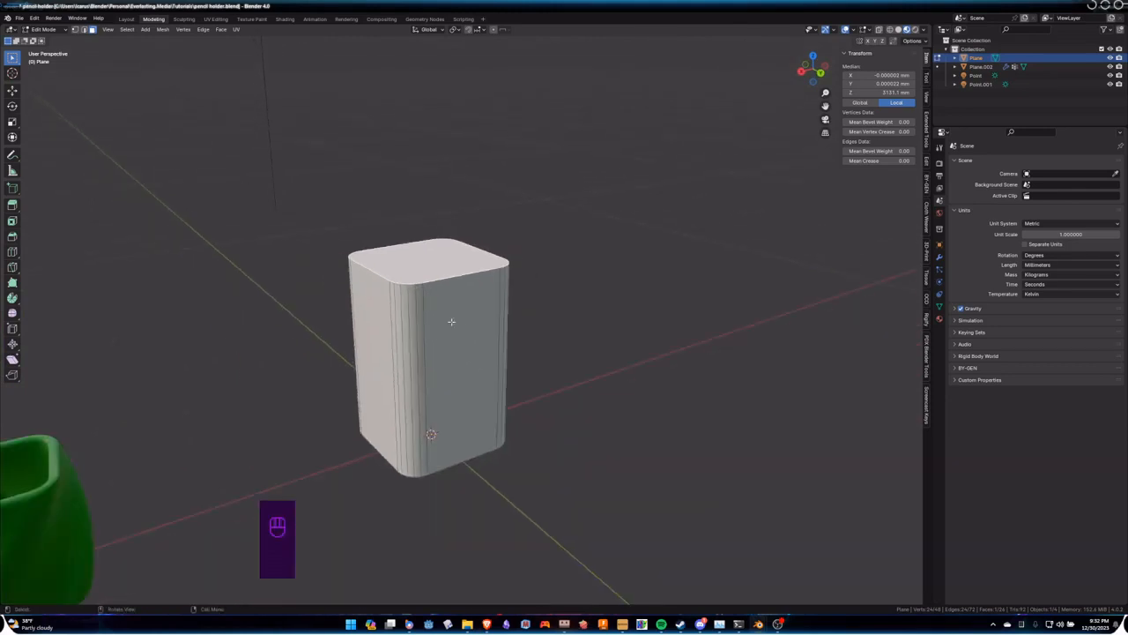
key("Tab")
key("Tab")
key("Tab")
Step: Reapply Shade Smooth to the body and set the Auto Smooth angle to about 22.7°
right_click(472, 321)
left_click(472, 322)
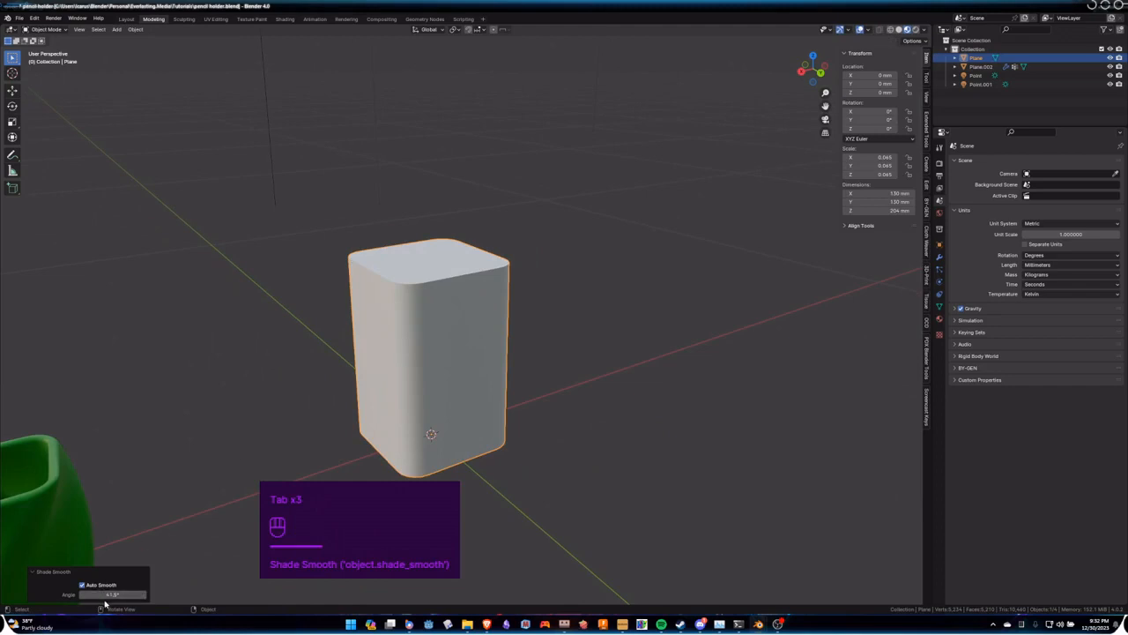
left_click_drag(110, 595, 104, 595)
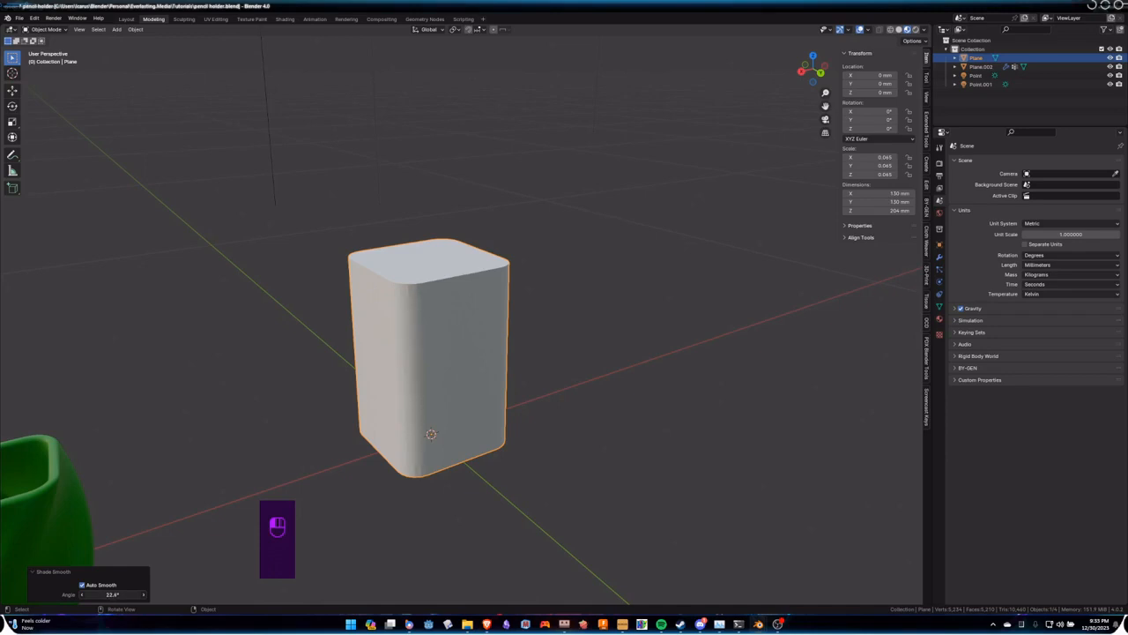
scroll(373, 427, "up", 4)
middle_click_drag(373, 427, 421, 314)
scroll(476, 449, "down", 2)
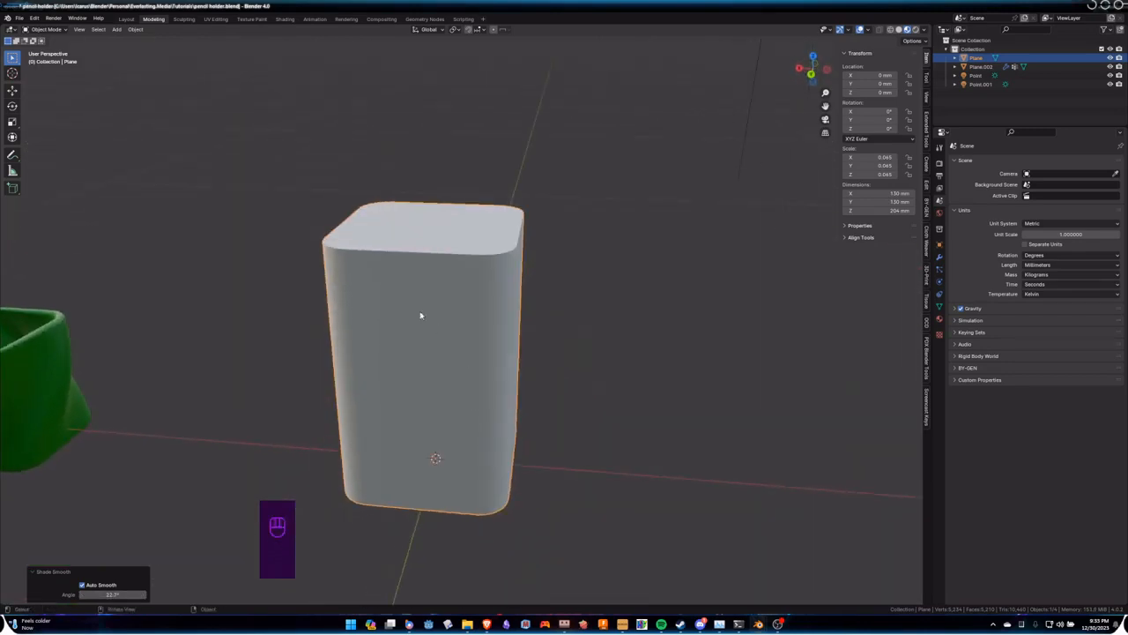
Step: In Edit Mode, inset the body's top face with a thickness of about 103 mm
middle_click_drag(429, 519, 495, 387)
key("Tab")
middle_click_drag(506, 304, 393, 213)
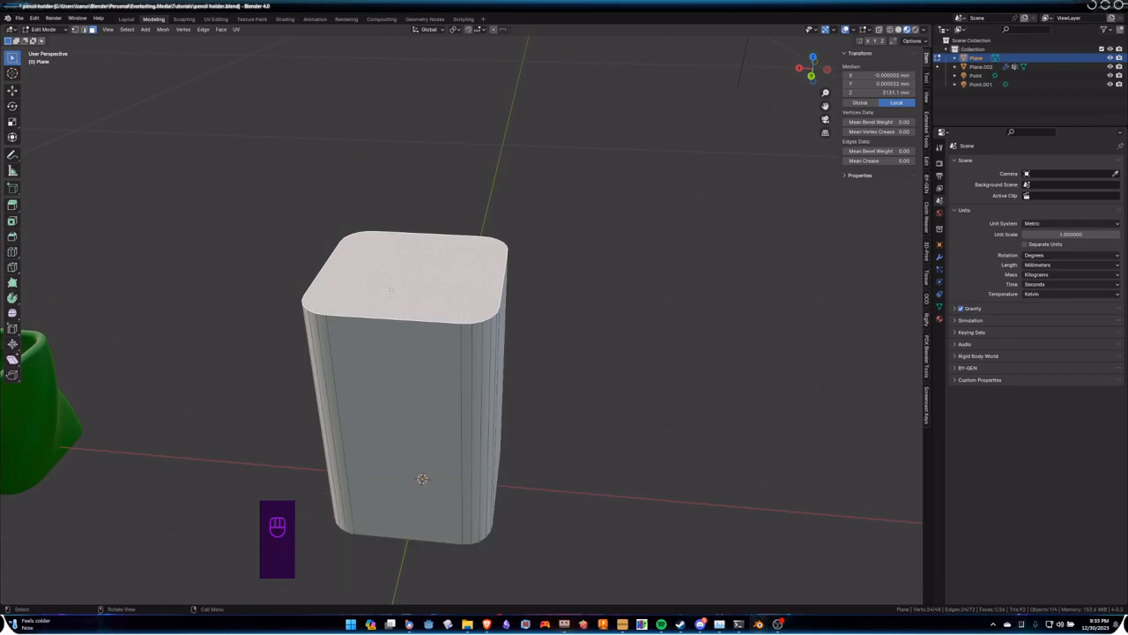
middle_click_drag(464, 280, 503, 306)
key("i")
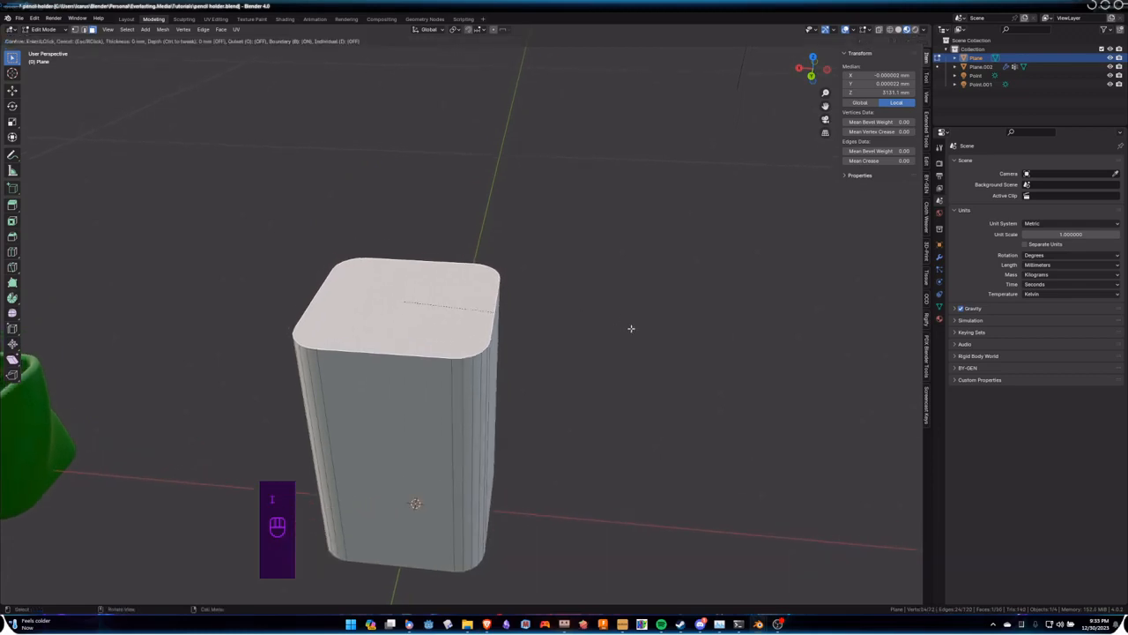
left_click(615, 325)
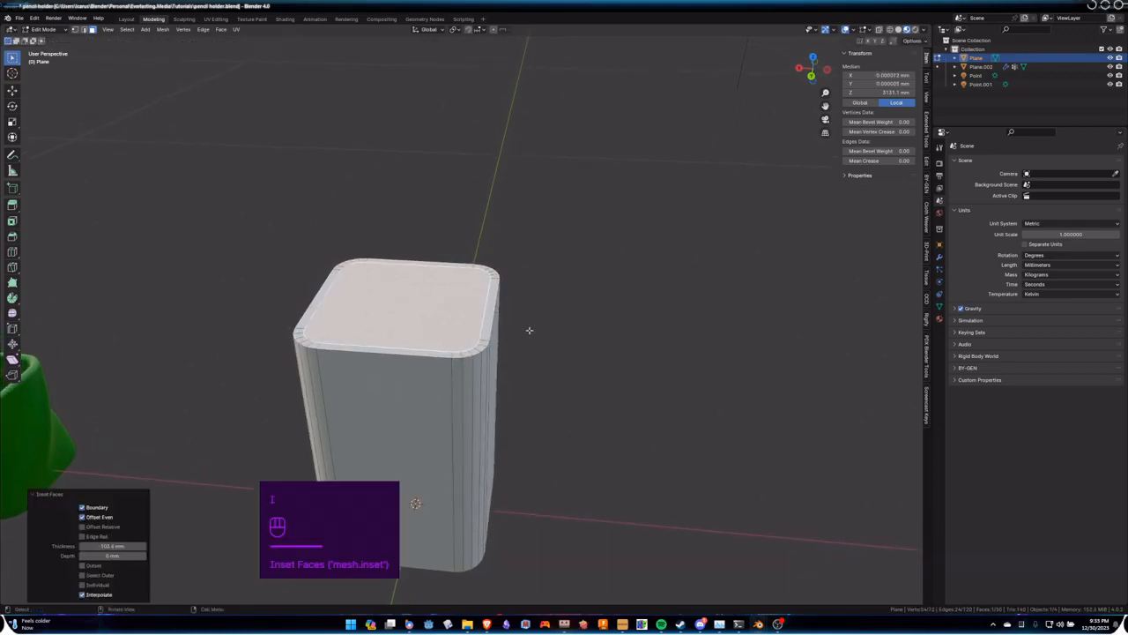
middle_click_drag(528, 330, 562, 317)
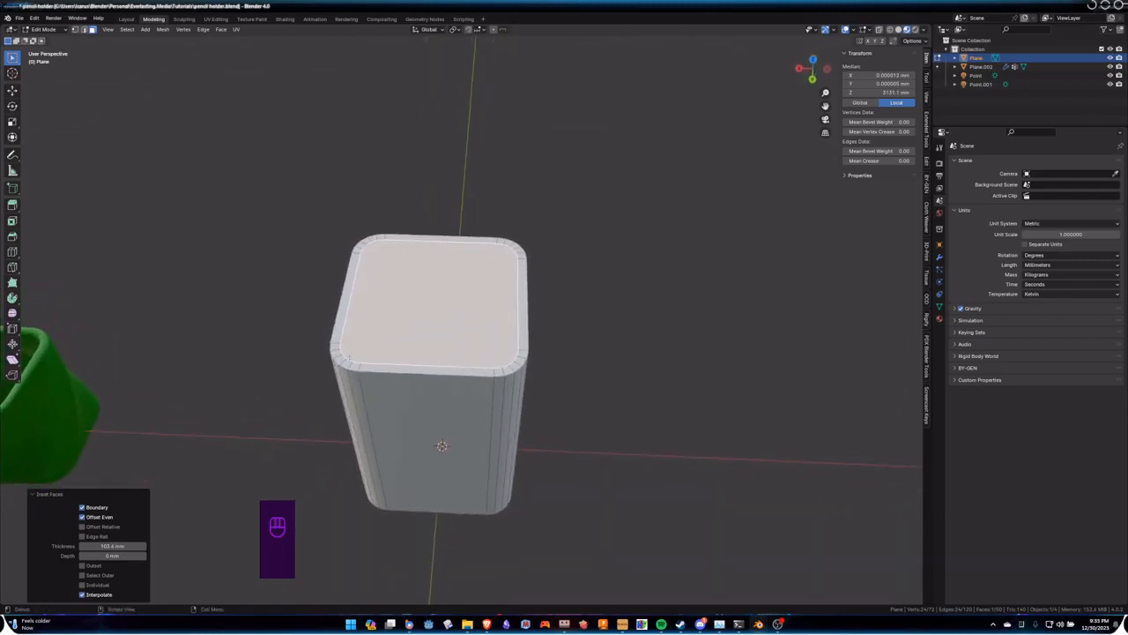
Step: Add one centred horizontal loop cut around the body at mid-height
middle_click_drag(477, 254, 481, 282)
key("ctrl+r")
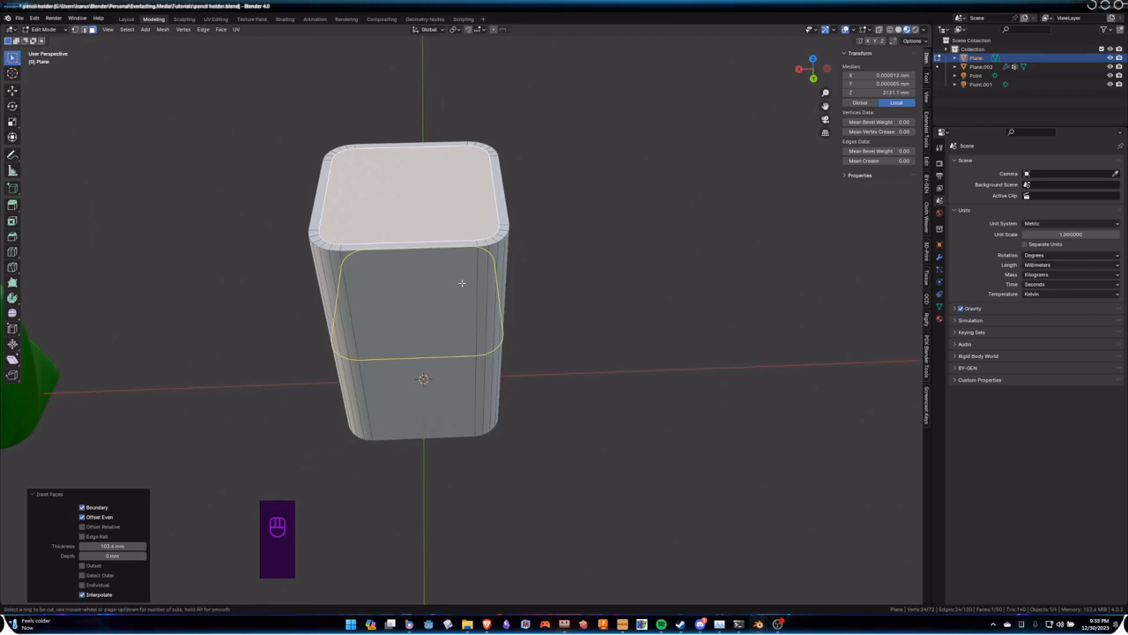
left_click(462, 283)
right_click(466, 283)
scroll(577, 312, "down", 2)
scroll(567, 314, "up", 3)
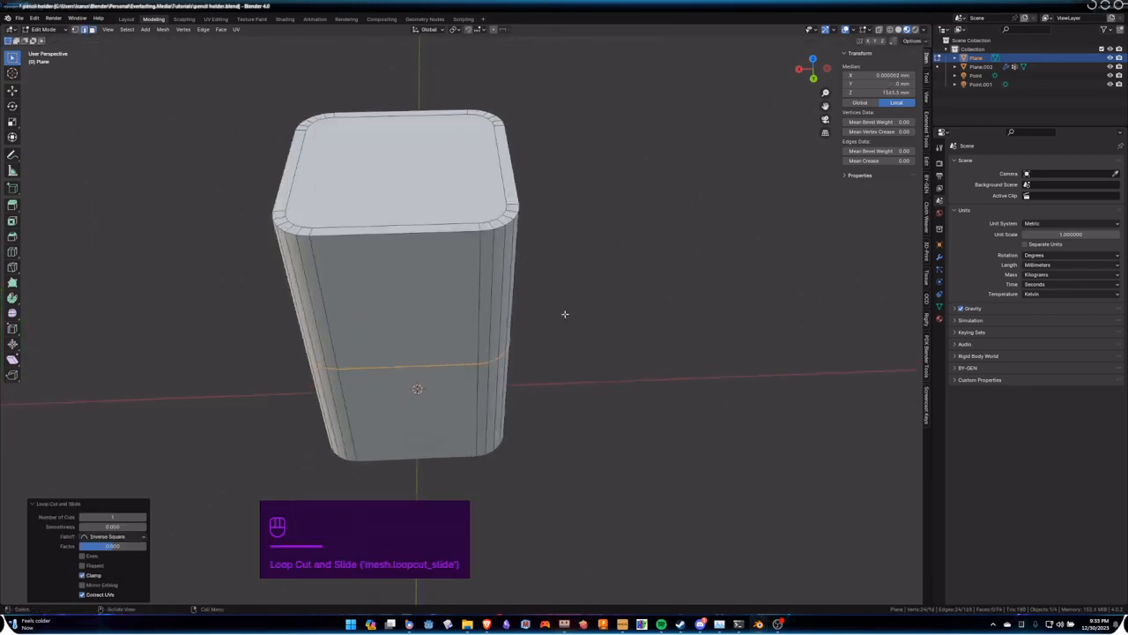
Step: Add one centred vertical loop cut down the +Y side of the body
middle_click_drag(564, 313, 443, 220)
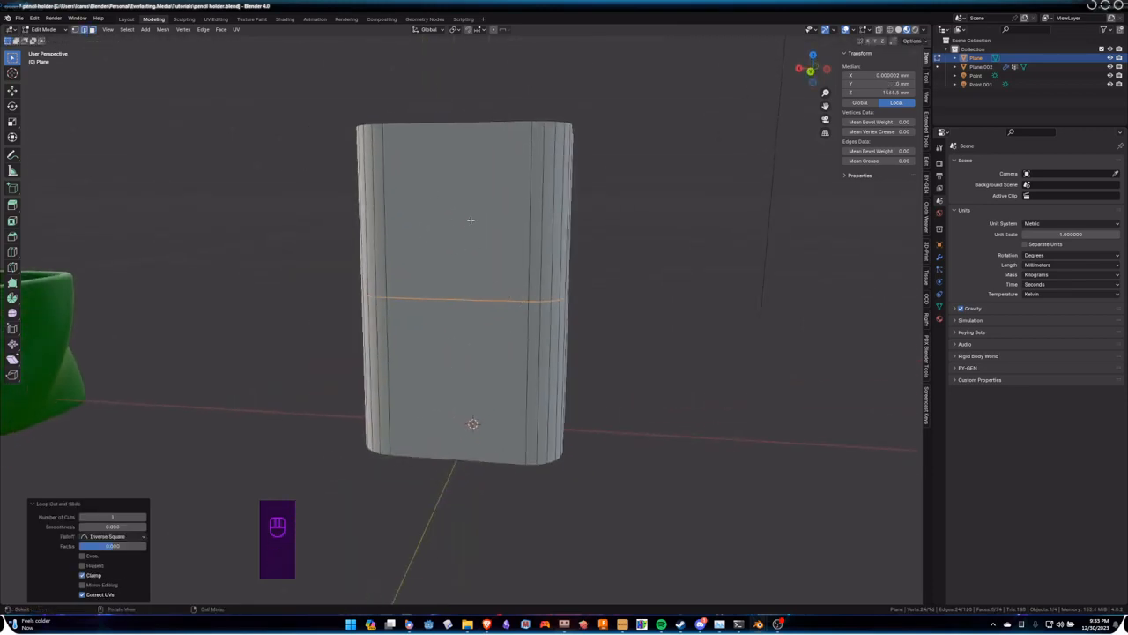
key("ctrl")
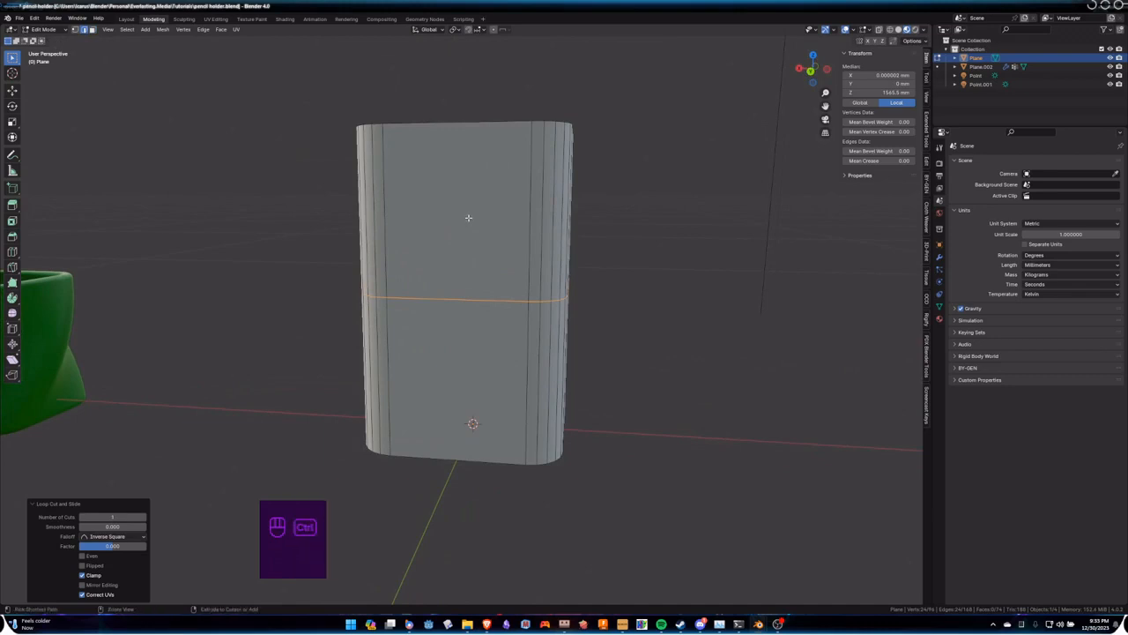
key("ctrl+r")
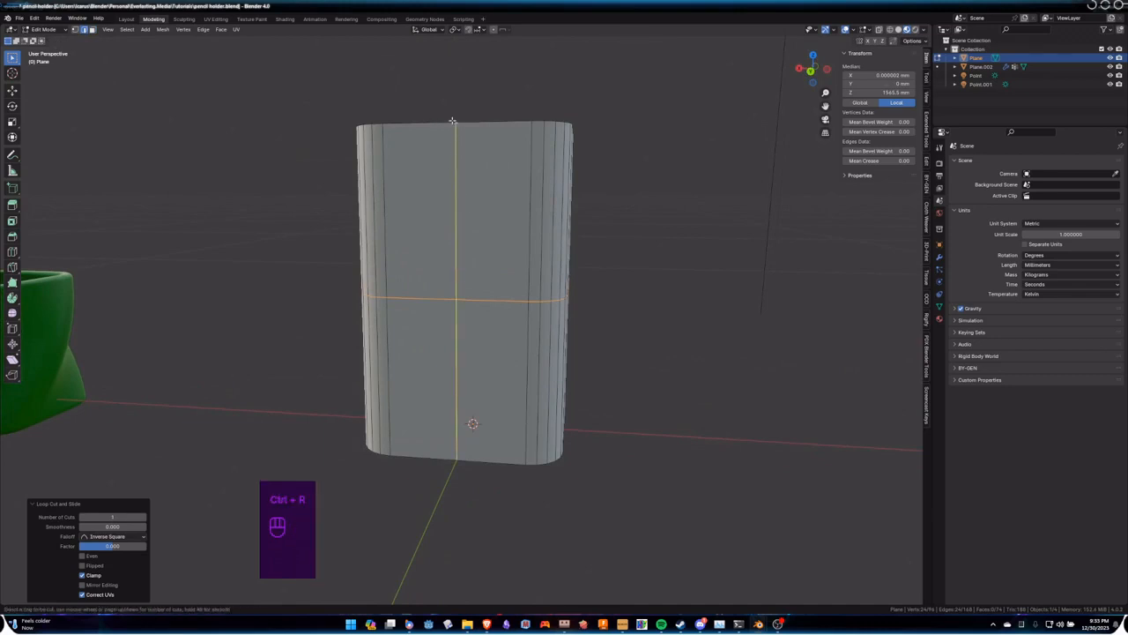
left_click(452, 121)
scroll(569, 163, "down", 3)
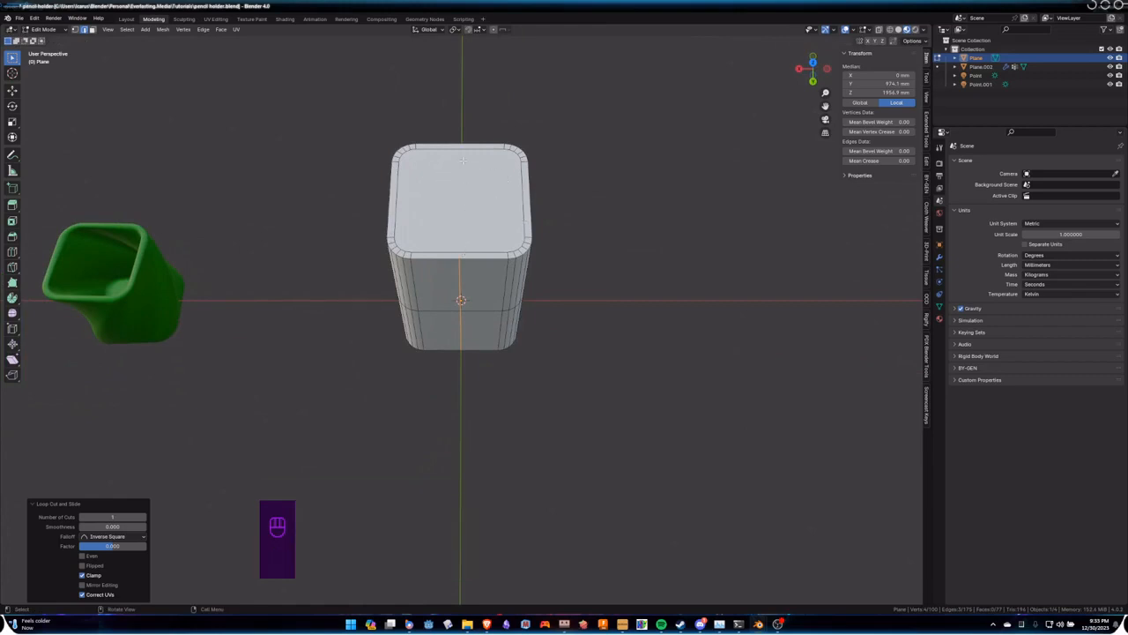
middle_click_drag(479, 346, 370, 231)
mouse_move(468, 385)
middle_mouse_down()
mouse_move(473, 352)
mouse_move(451, 372)
middle_mouse_up()
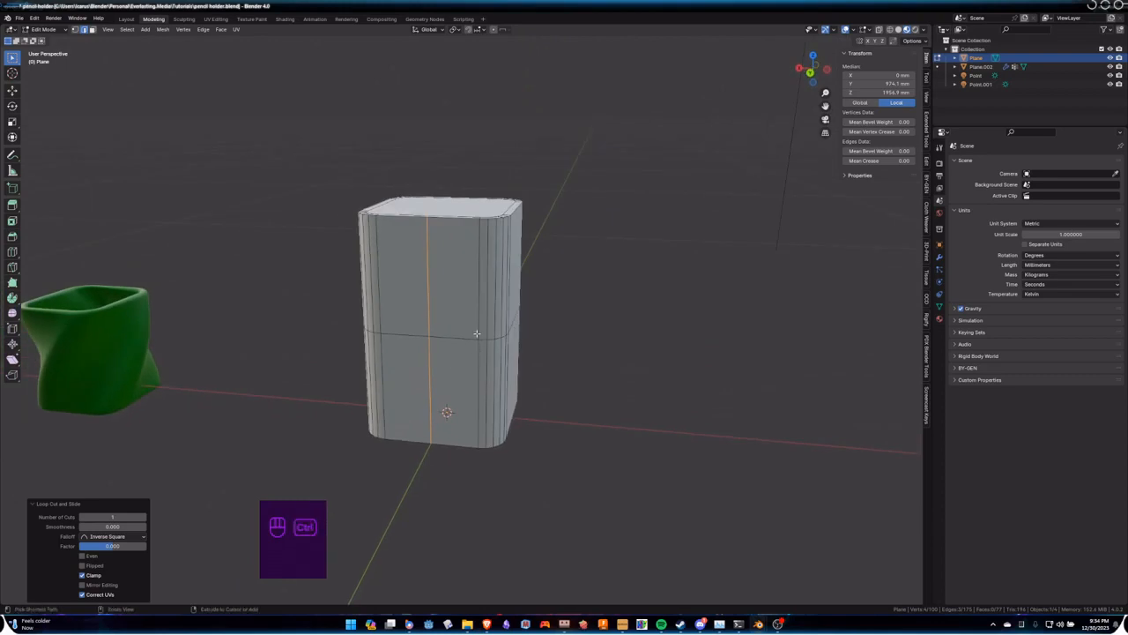
Step: Try a loop cut across the body's inset top face
middle_click_drag(478, 330, 549, 320)
key("ctrl+r")
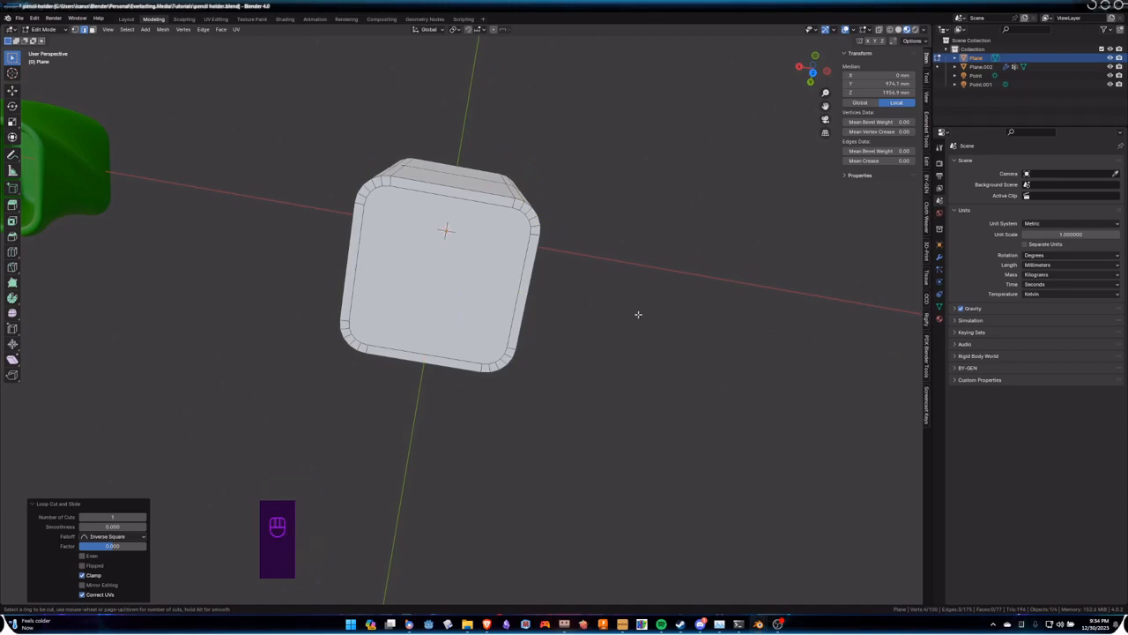
middle_click_drag(619, 362, 594, 277)
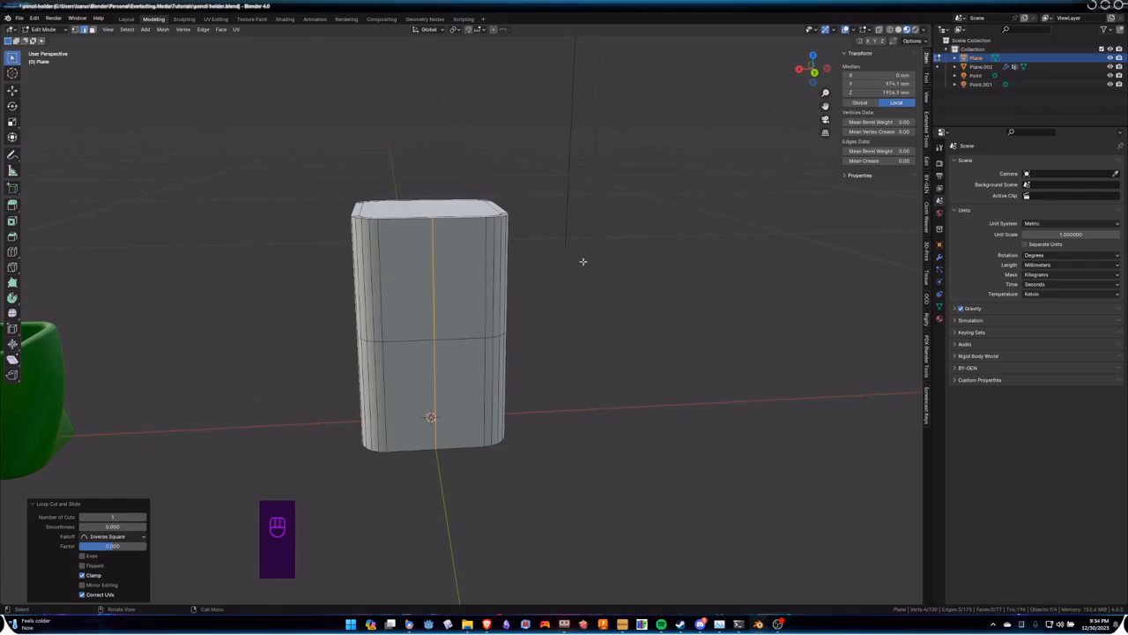
middle_click_drag(594, 295, 585, 358)
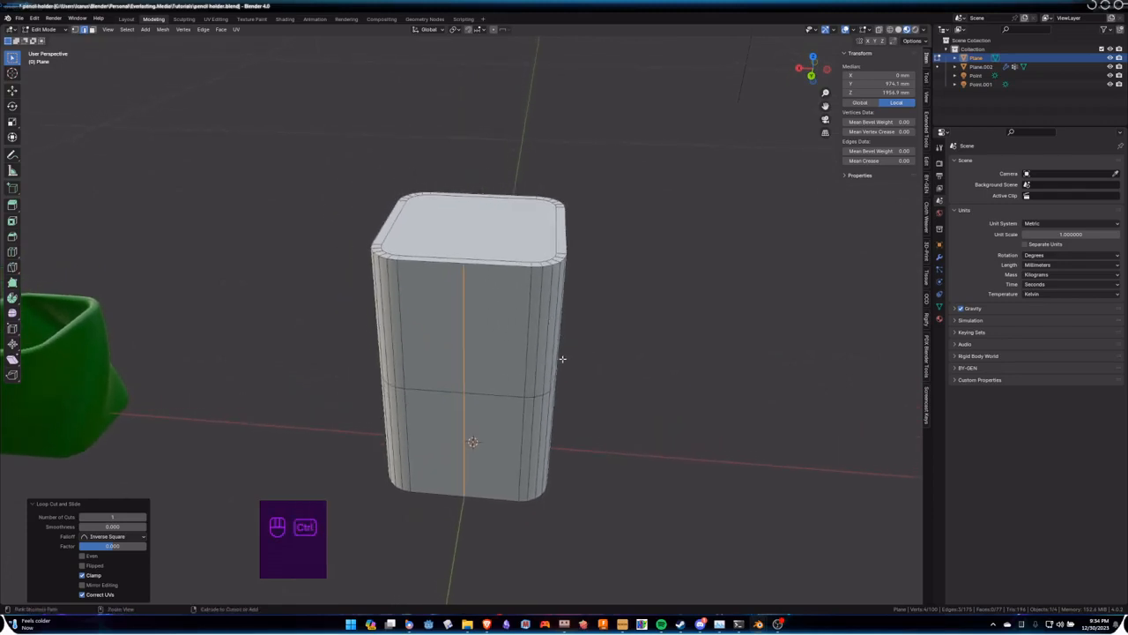
Step: Switch to face selection and select the four large faces on the body's +Y side
left_click(93, 29)
left_click(432, 318)
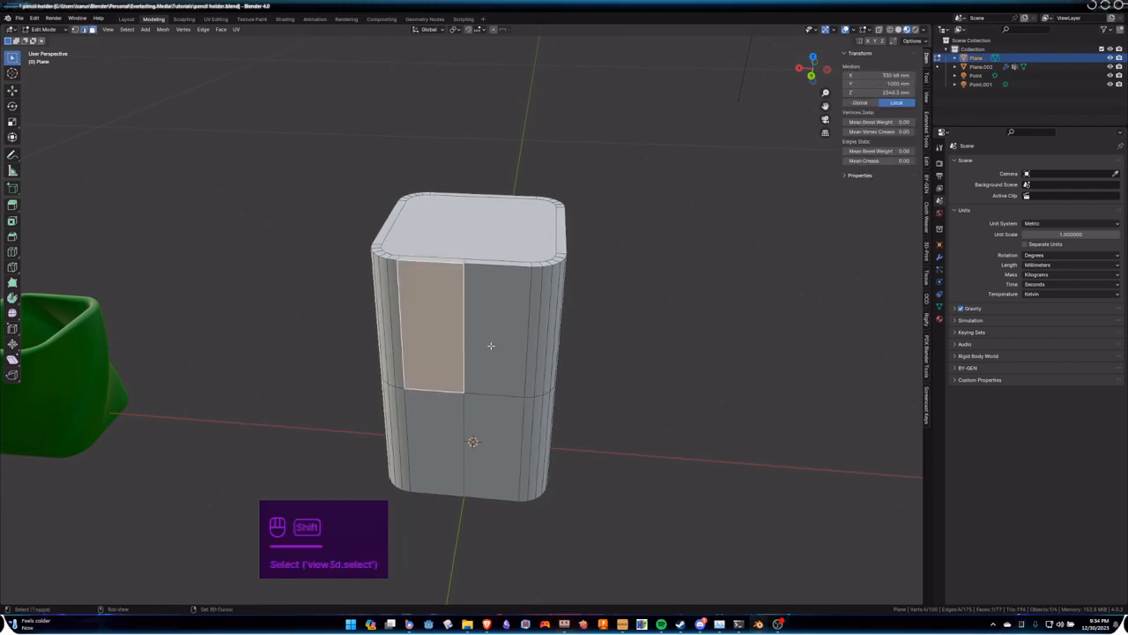
left_click(490, 343, "shift")
left_click(498, 445, "shift")
left_click(451, 416, "shift")
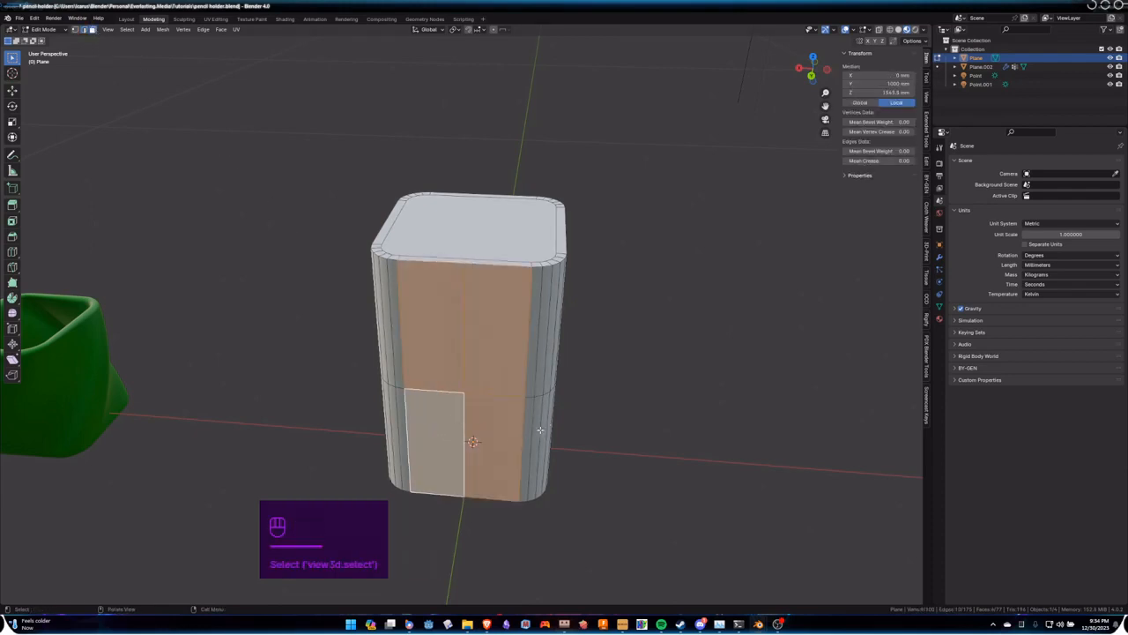
Step: Inset the four side faces as one region by about 137 mm, after trying the Individual option on them
key("i")
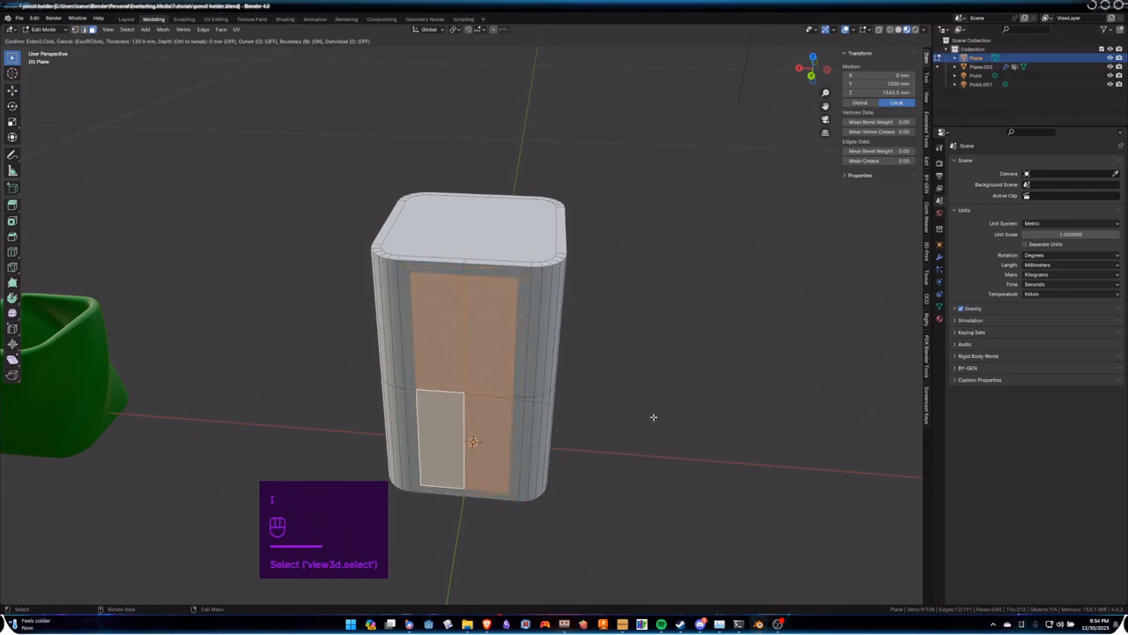
key("i")
key("i")
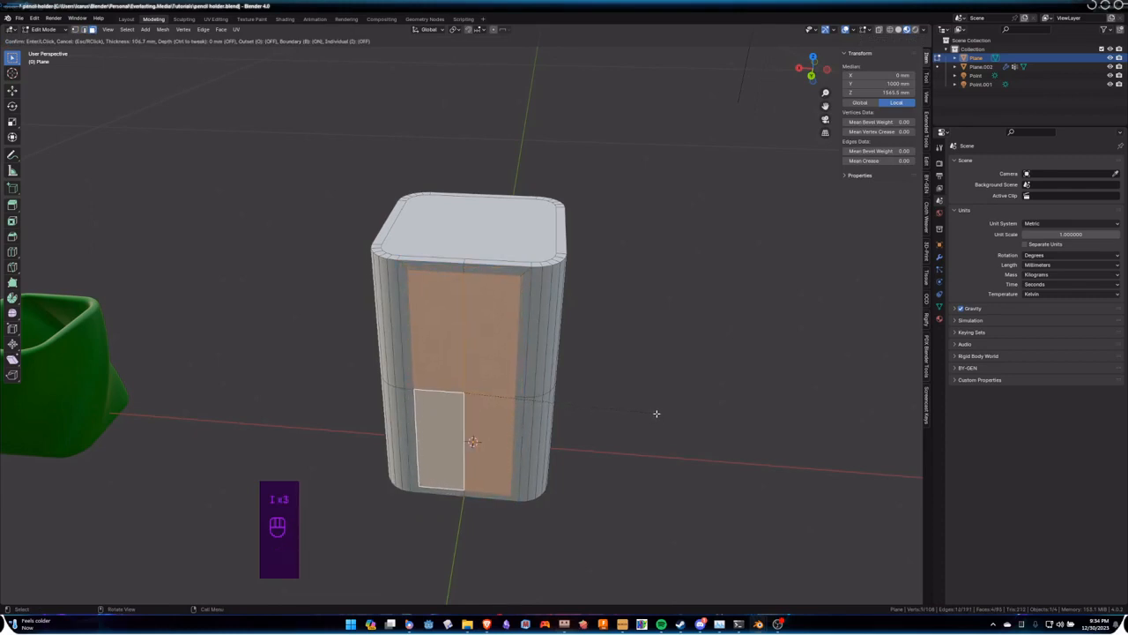
key("i")
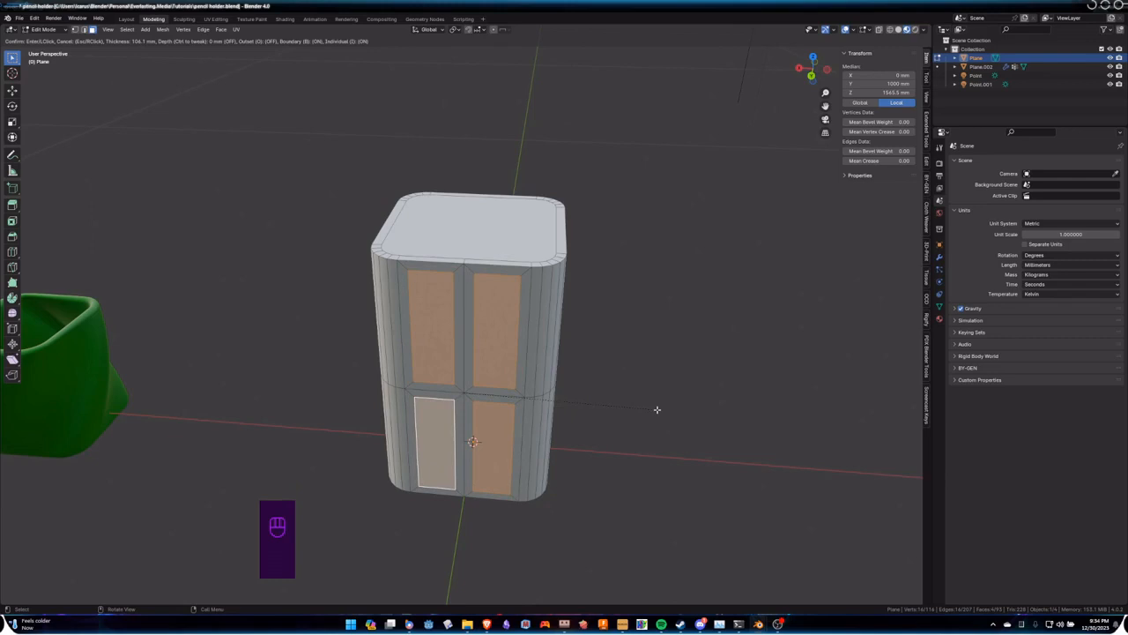
key("i")
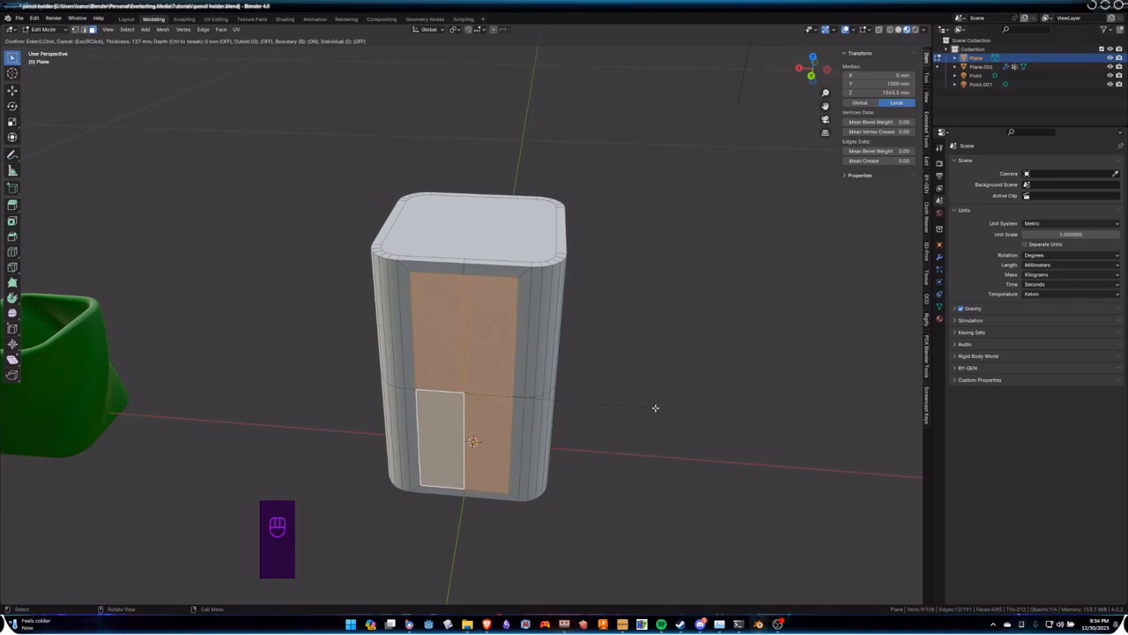
left_click(655, 407)
Step: Try extruding the inset side panel outward by about 33 mm, and undo both the extrusion and the inset
middle_click_drag(689, 397, 567, 378)
key("e")
left_click(567, 378)
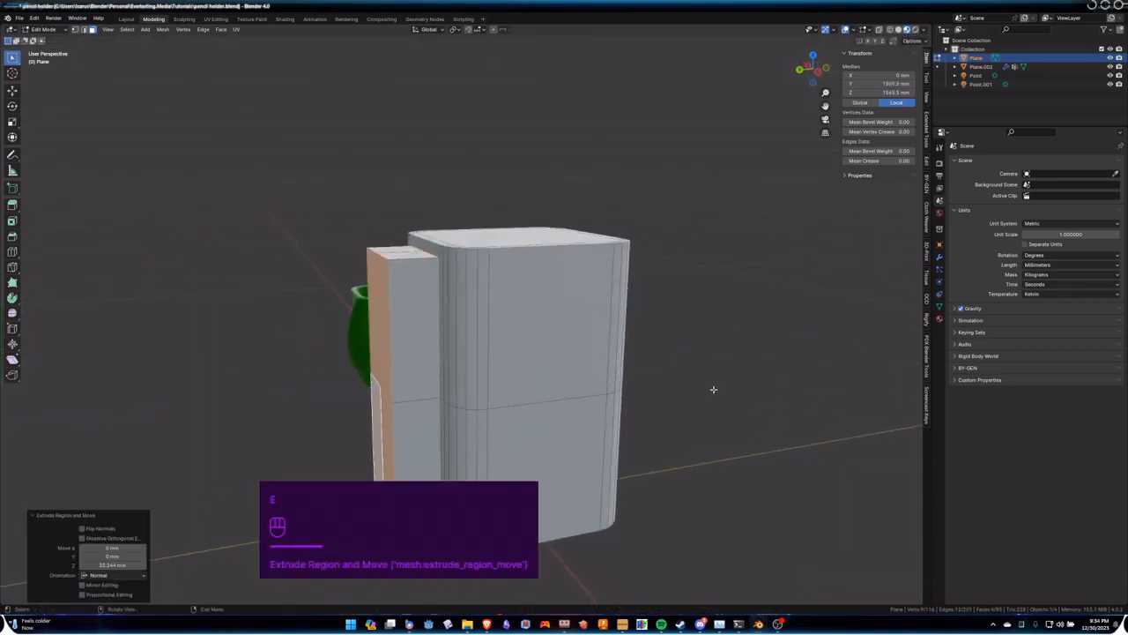
key("ctrl+z")
key("ctrl+z")
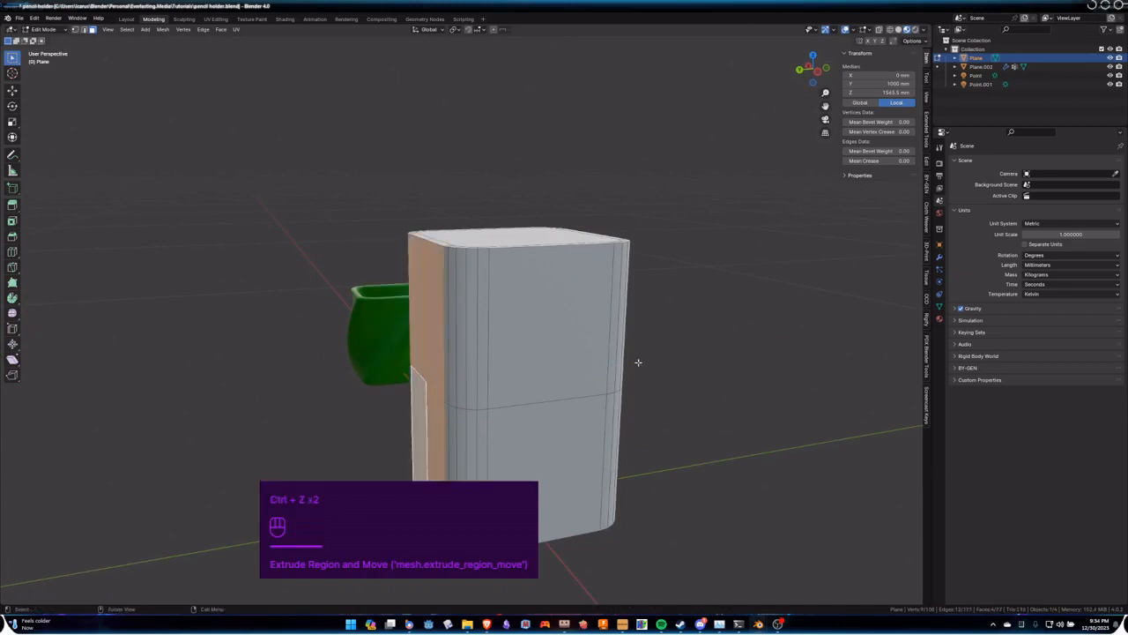
Step: Select only the inner face of the inset on top of the body
middle_click_drag(637, 365, 660, 396)
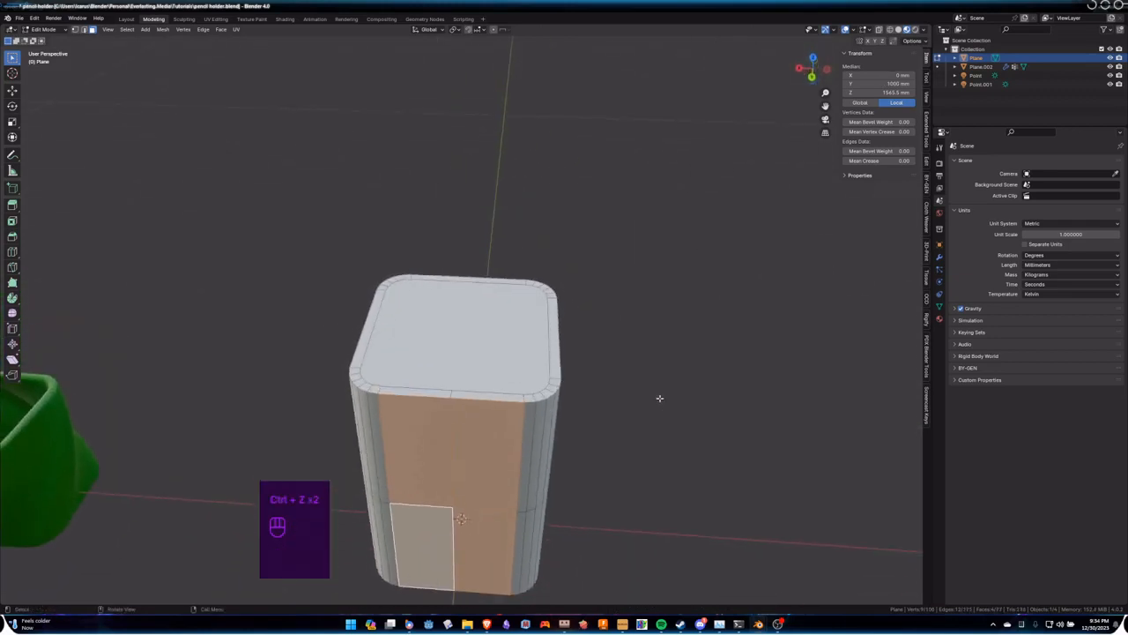
left_click(503, 340)
middle_click_drag(504, 340, 617, 376)
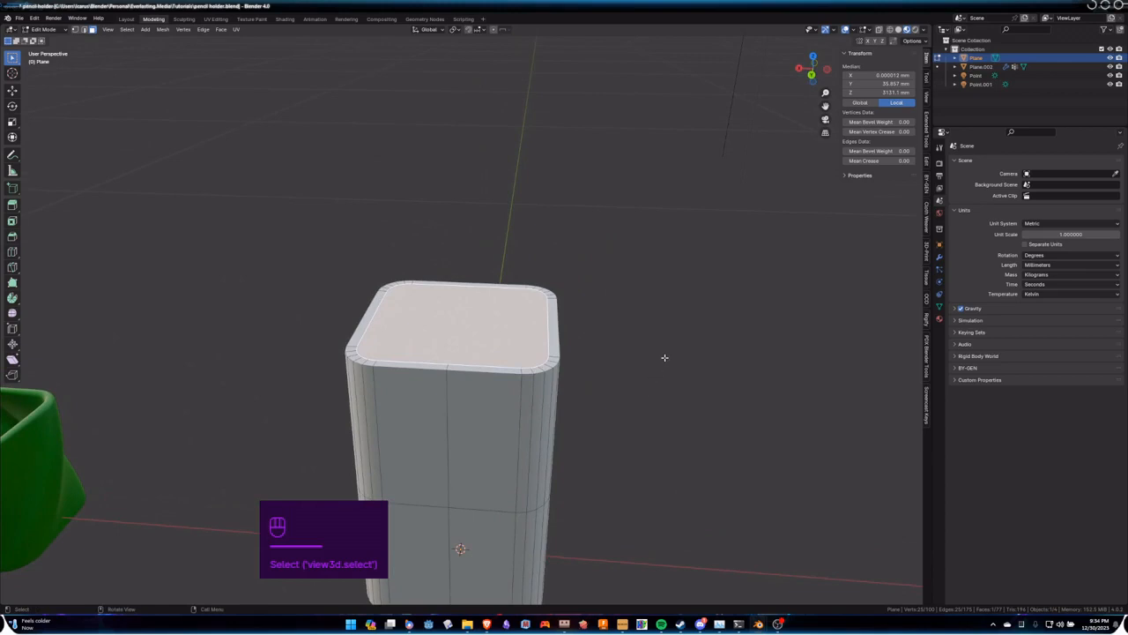
Step: Try extruding the inner top face upward by about 30 mm and undo the extrusion
key("e")
left_click(679, 333)
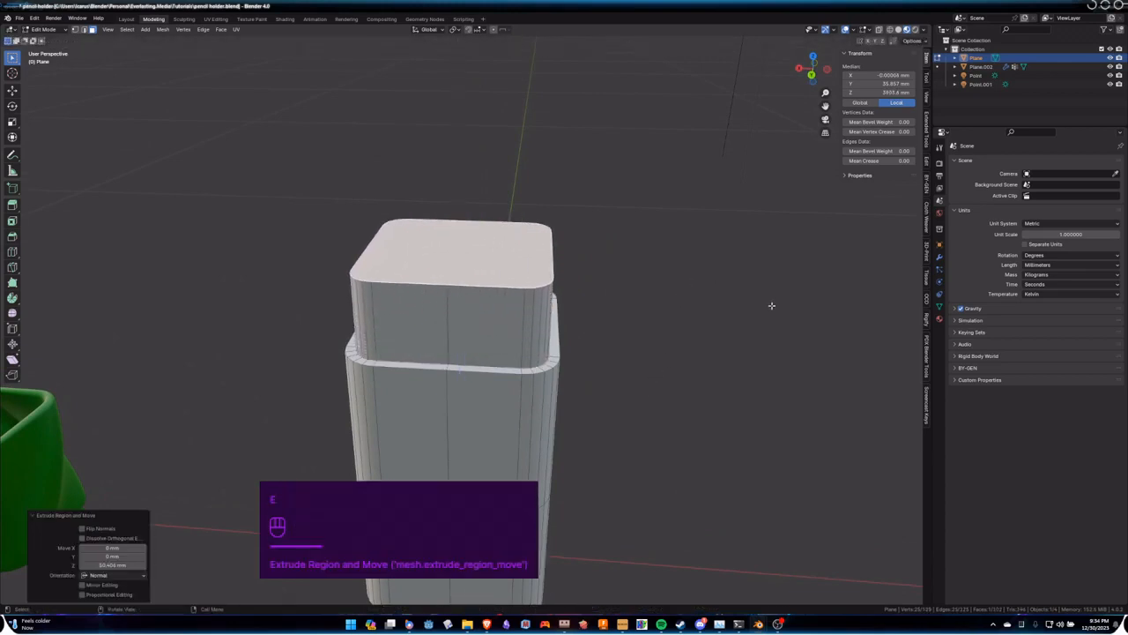
key("ctrl+z")
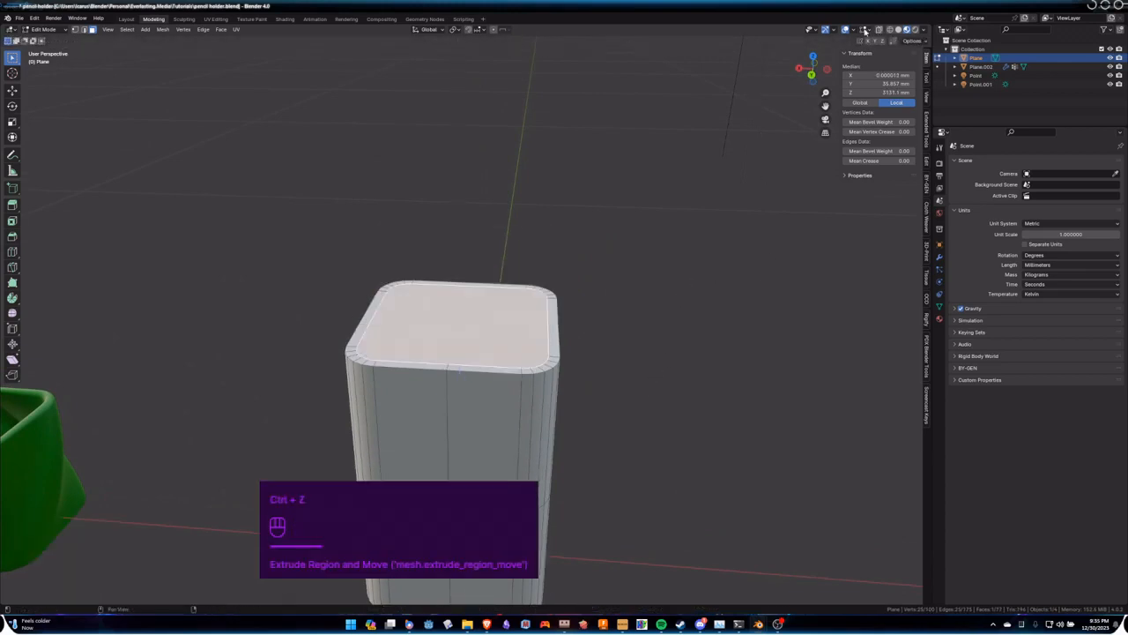
Step: Display the mesh's face normals as lines with a size of 0.01 and examine their directions around the body
left_click(853, 30)
left_click(872, 30)
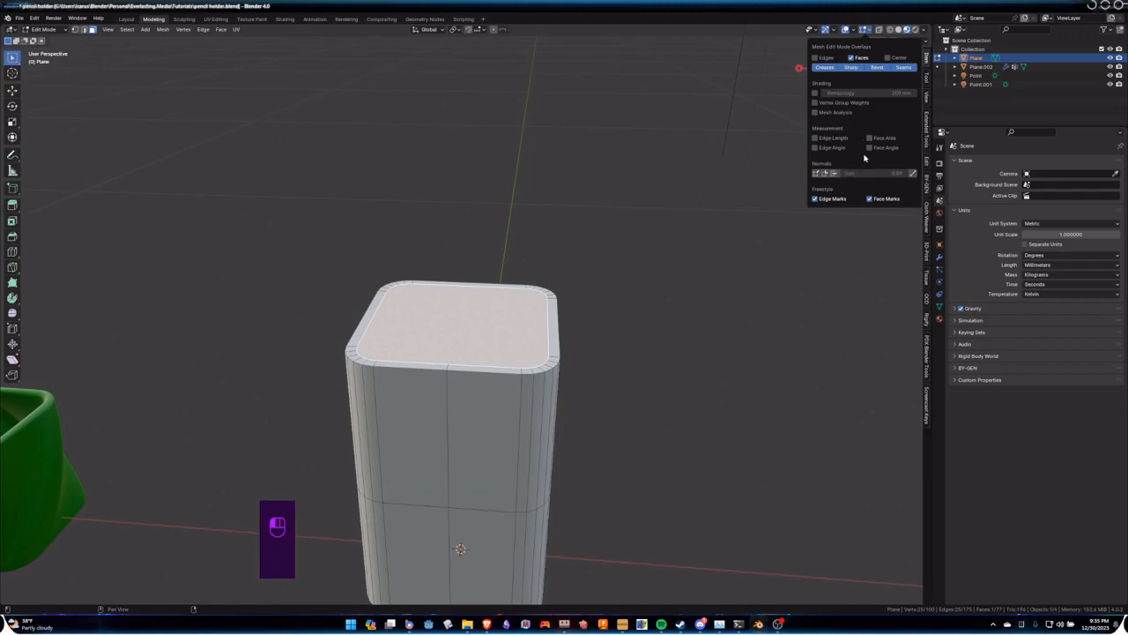
key("Tab")
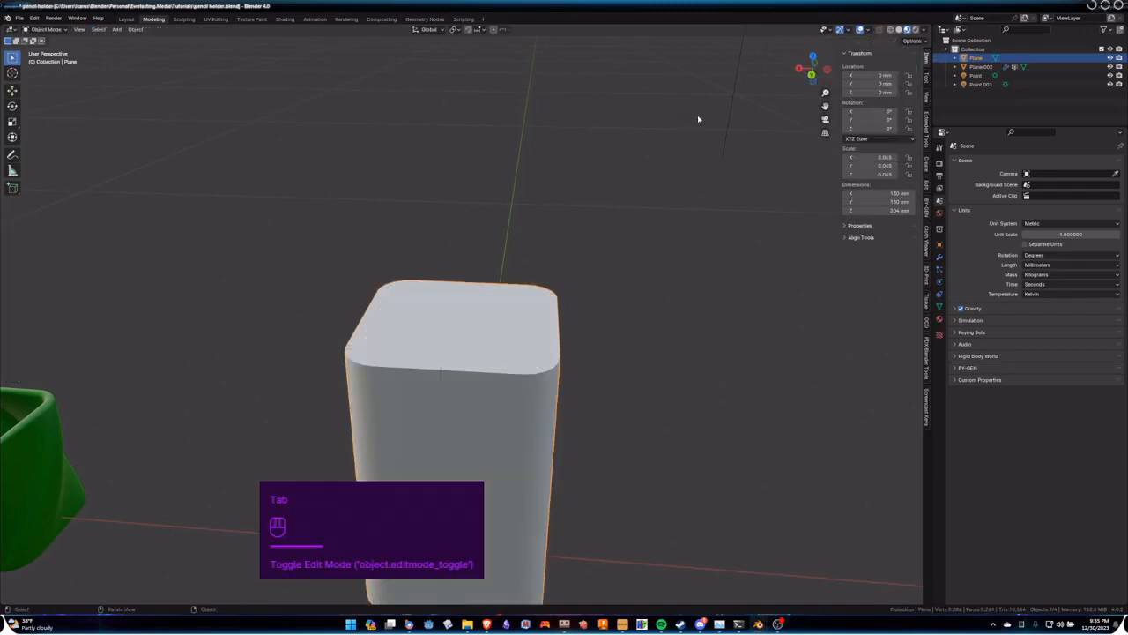
key("Tab")
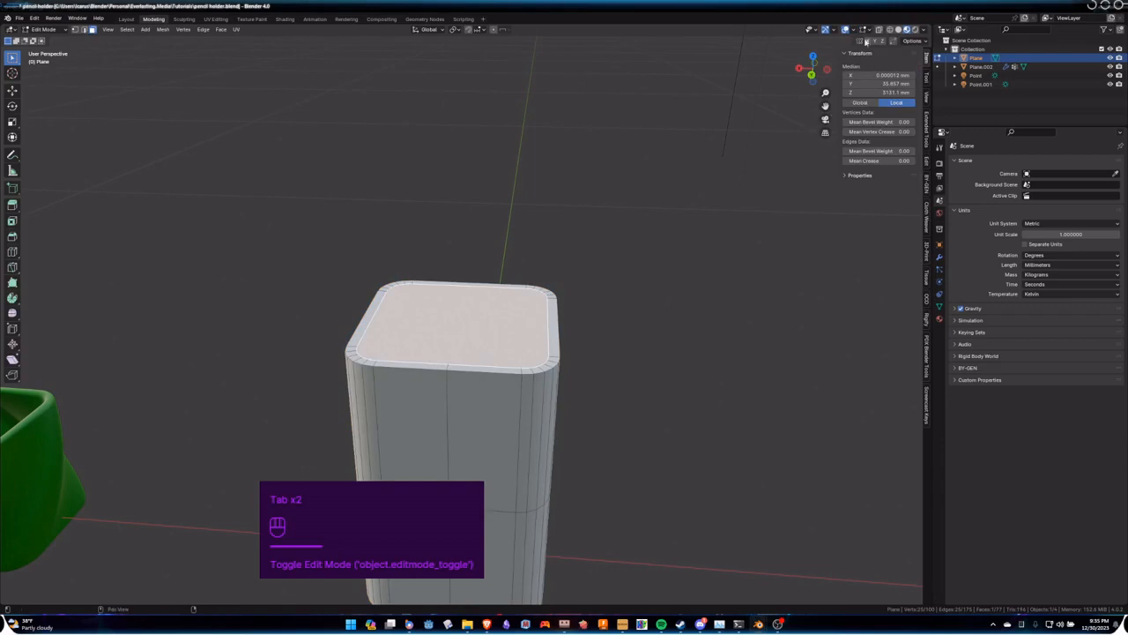
left_click(868, 31)
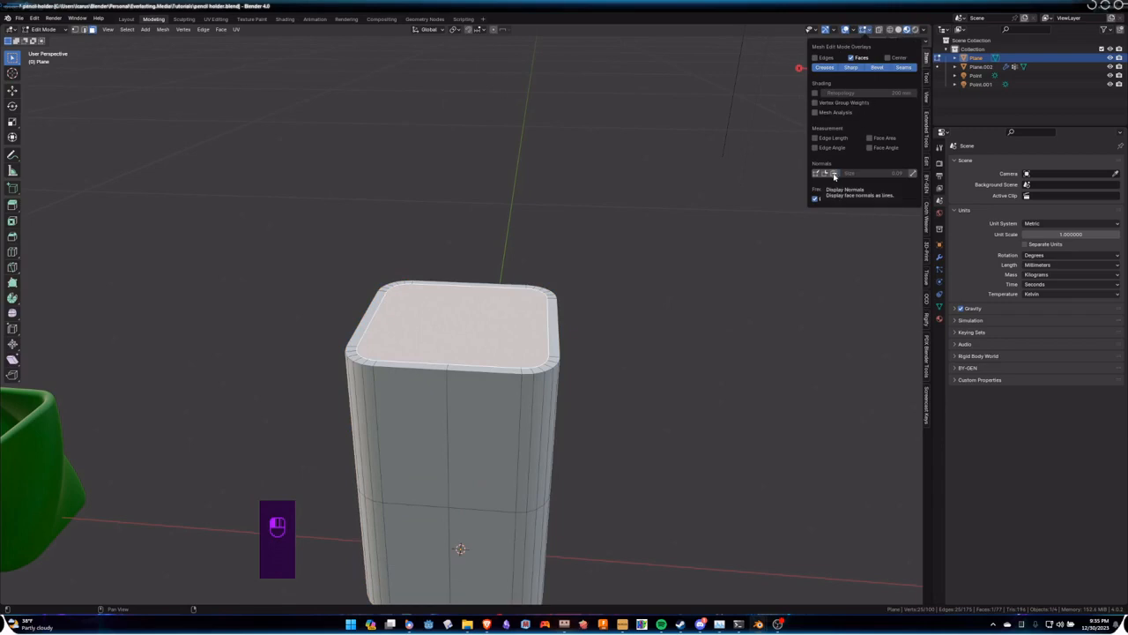
left_click(834, 173)
left_click_drag(872, 173, 848, 173)
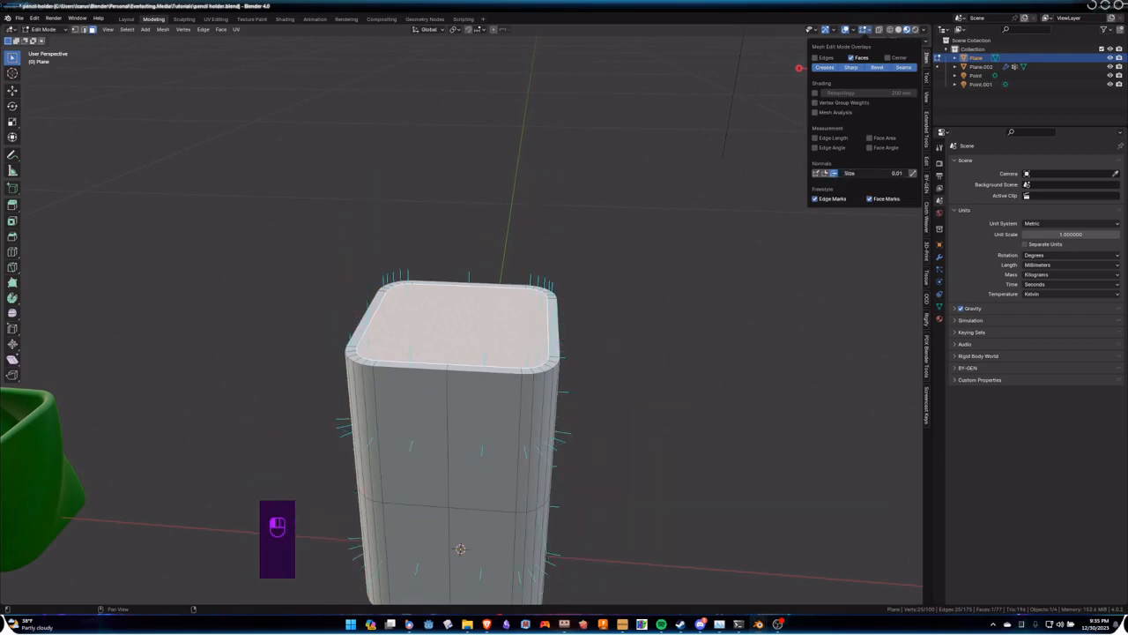
middle_click_drag(618, 297, 610, 196)
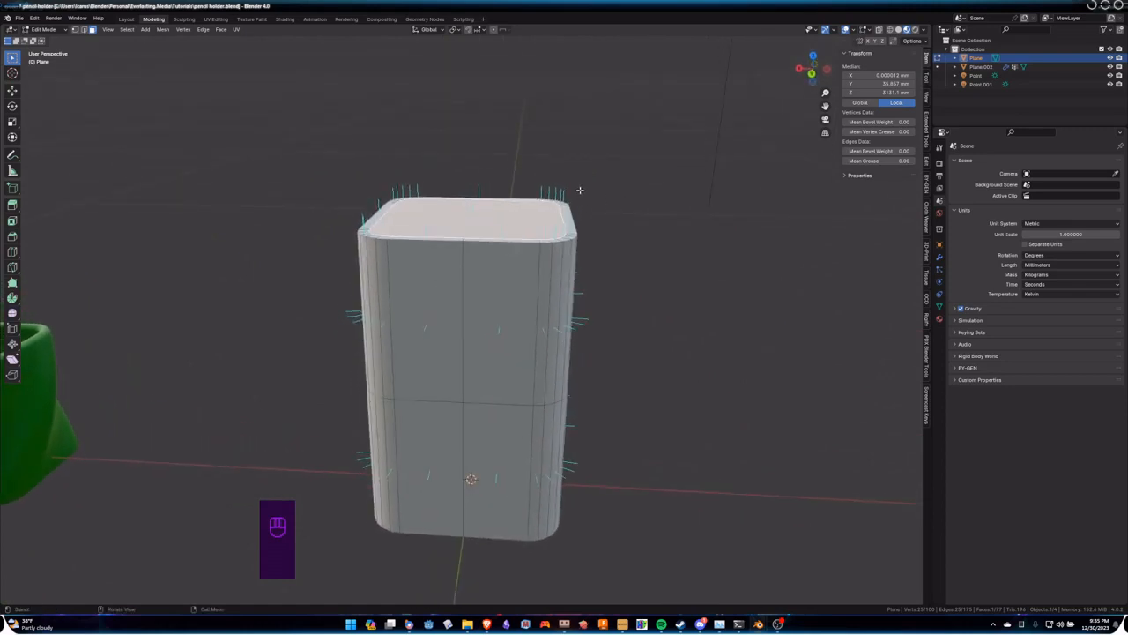
scroll(591, 185, "up", 1)
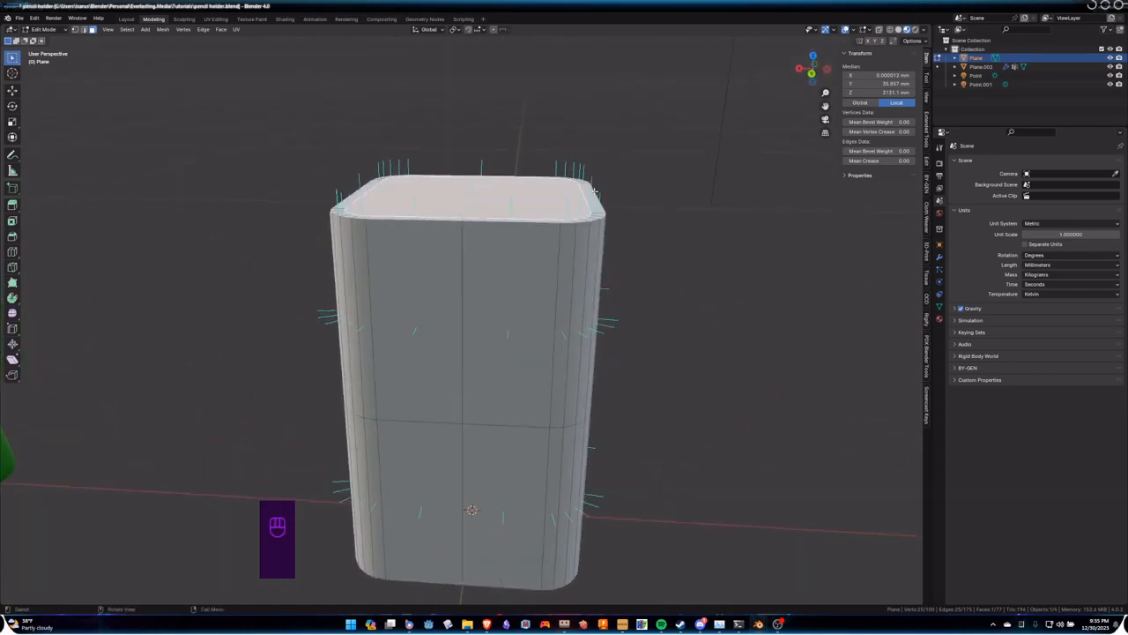
middle_click_drag(595, 190, 642, 227)
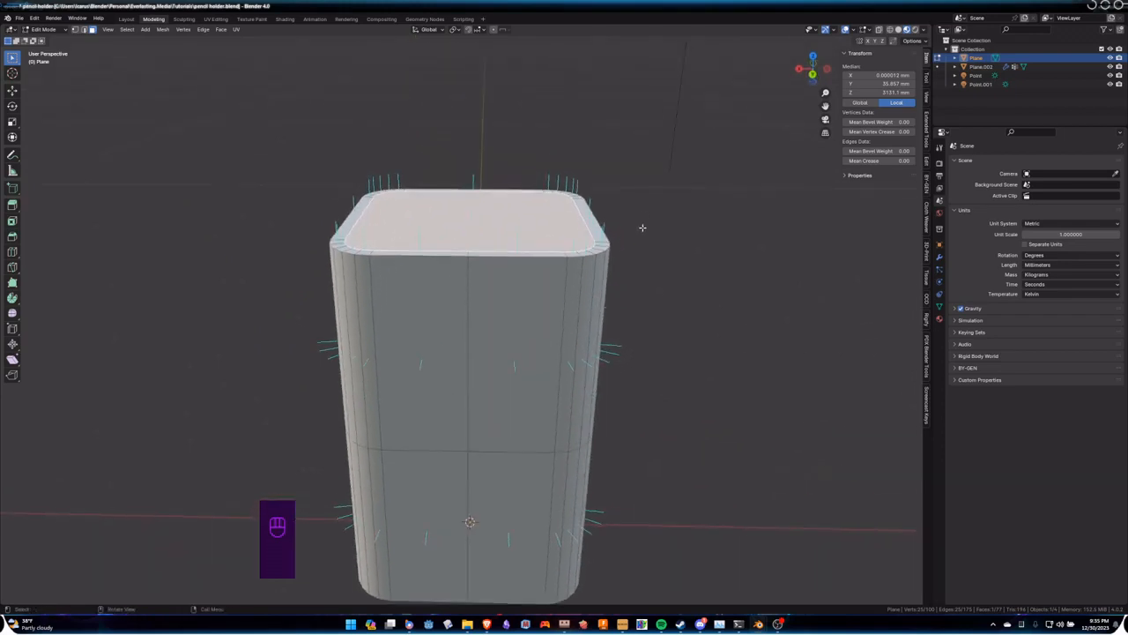
Step: Try extruding two upper corner faces of the body outward along their normals, and undo both extrusions
left_click(581, 335)
middle_click_drag(580, 335, 617, 331)
key("e")
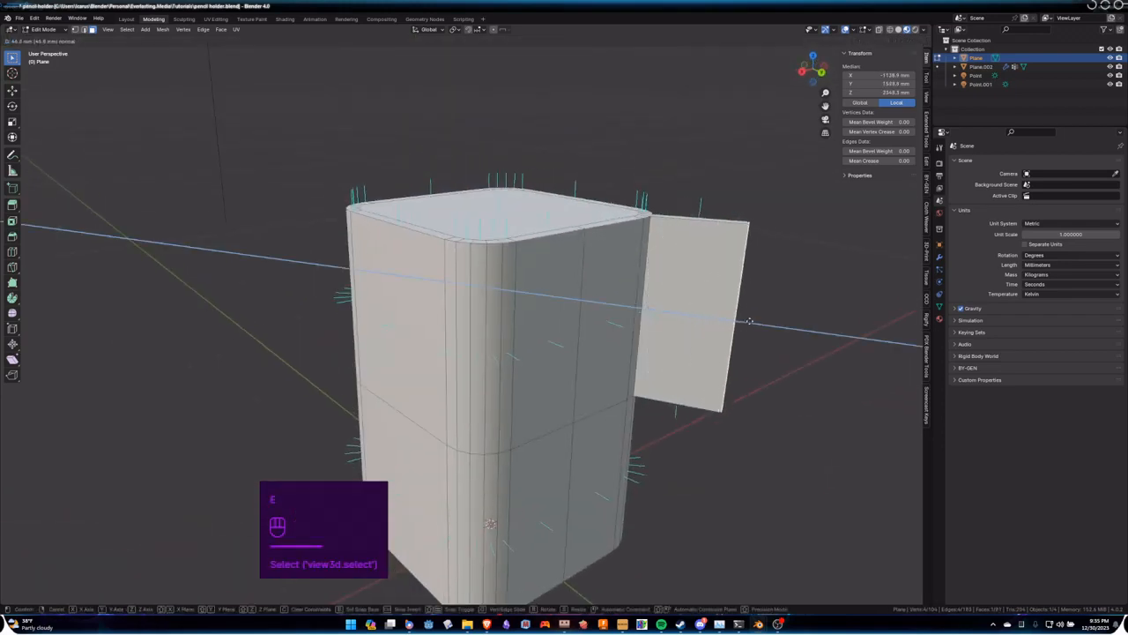
left_click(749, 322)
middle_click_drag(749, 321, 706, 330)
left_click(497, 313)
key("e")
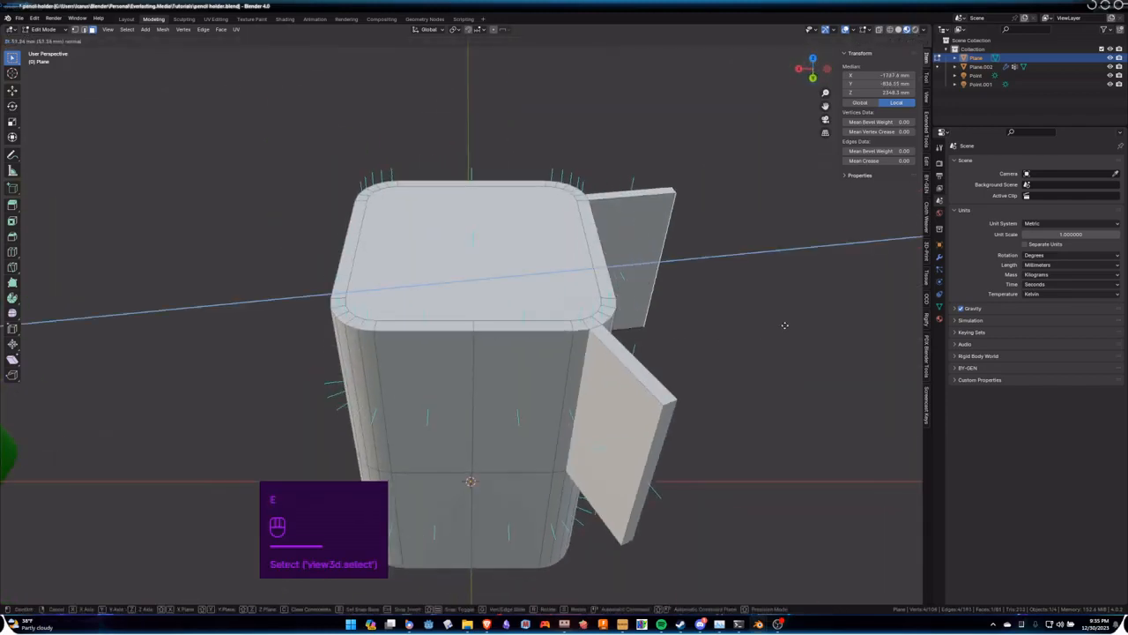
left_click(785, 325)
middle_click_drag(784, 325, 565, 257)
key("ctrl+z")
key("ctrl+z")
key("ctrl+z")
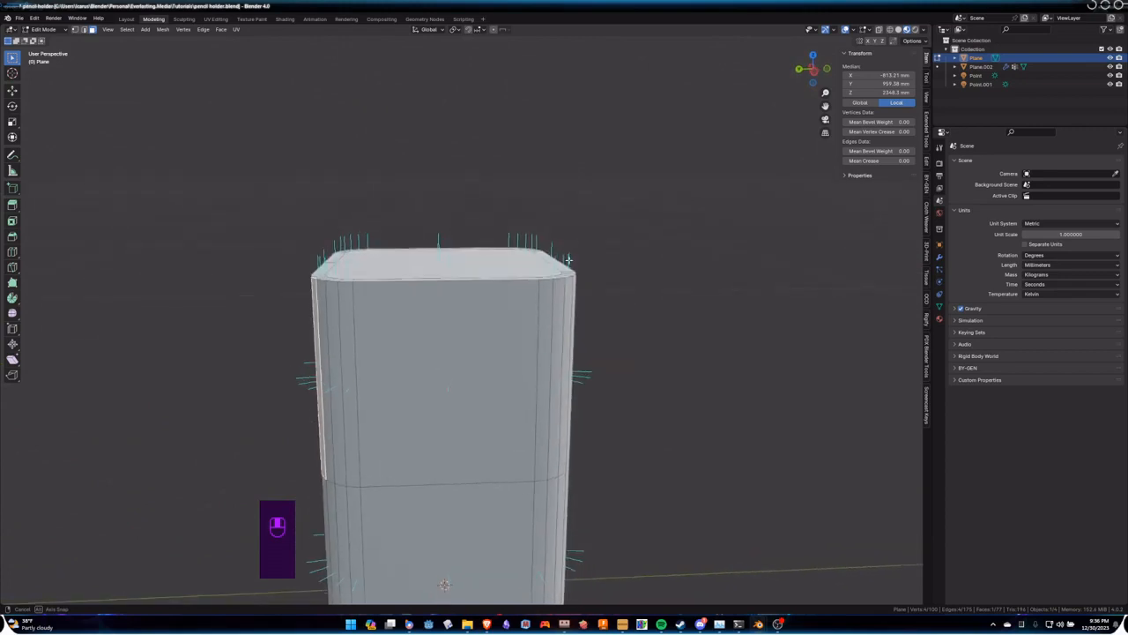
Step: Hide the face normals, try extruding one small face of the top rim upward, and undo the extrusion
left_click(565, 257)
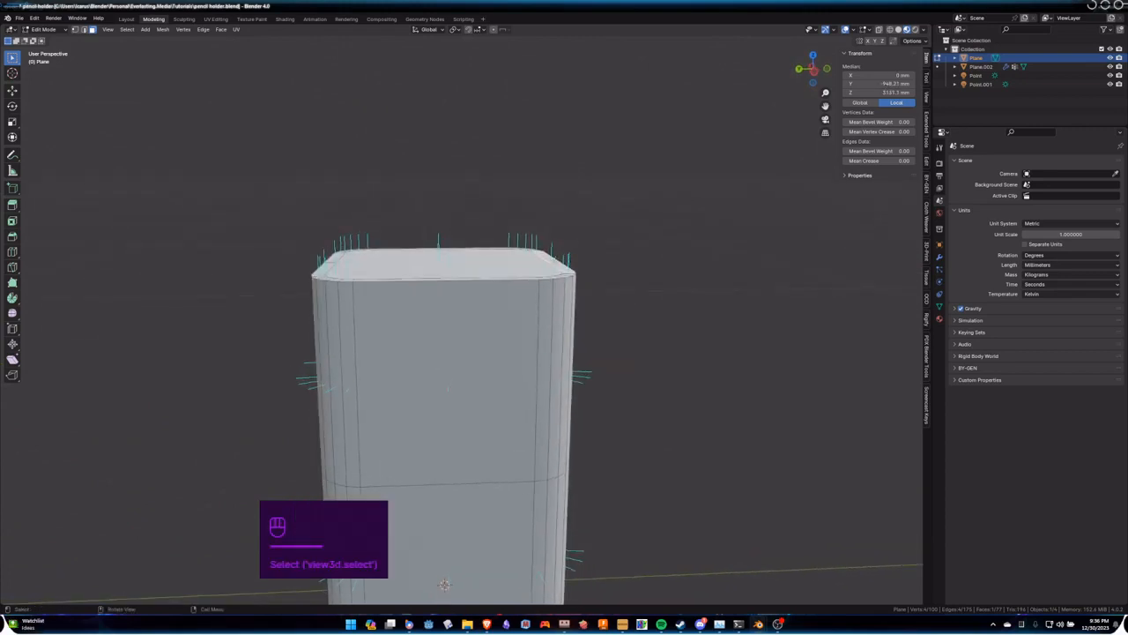
left_click(869, 30)
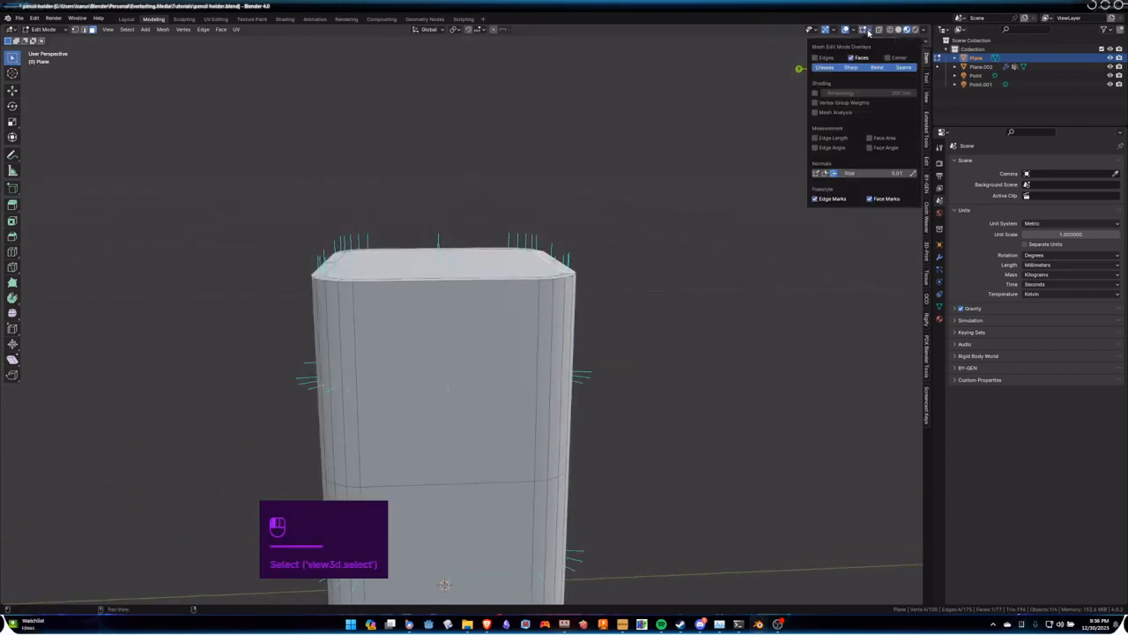
left_click(834, 174)
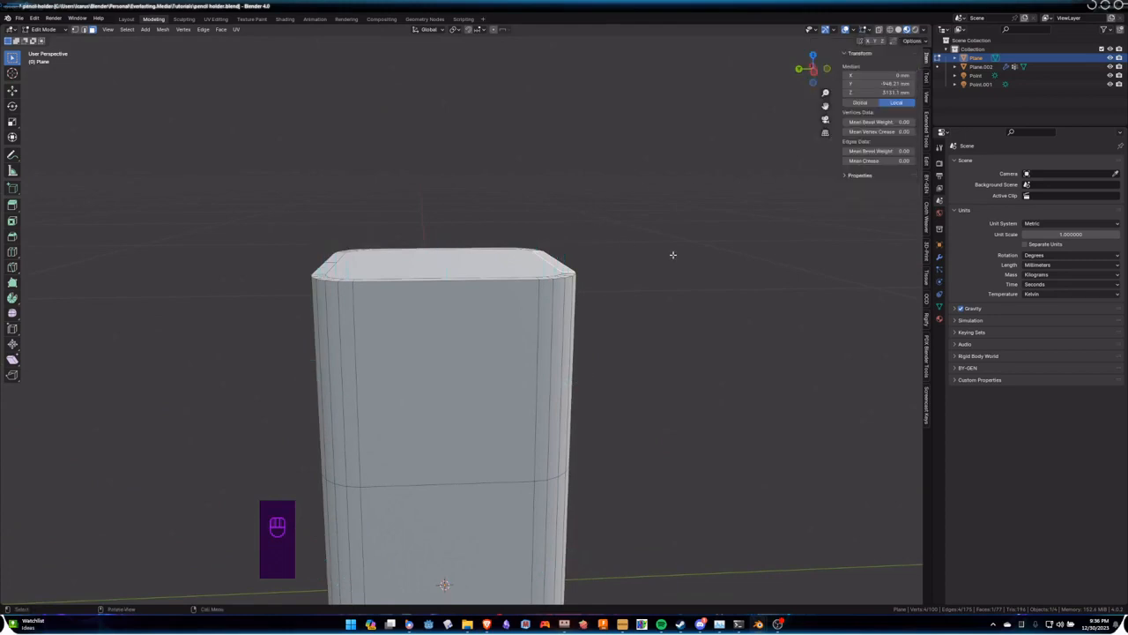
middle_click_drag(673, 252, 660, 246)
key("e")
left_click(679, 176)
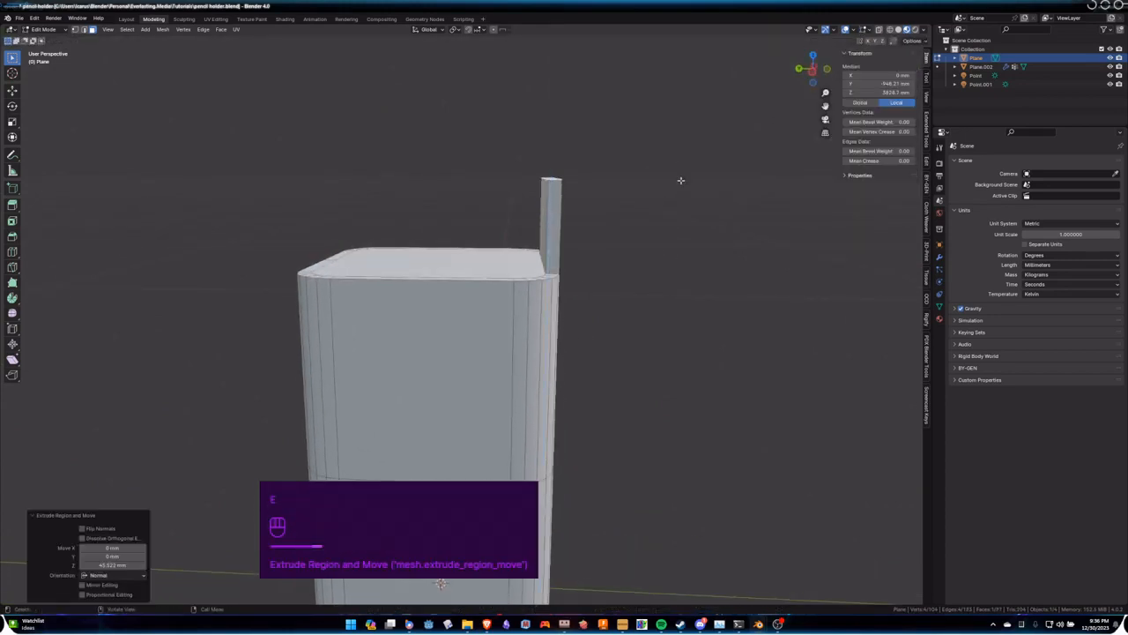
key("ctrl+z")
middle_click_drag(679, 176, 630, 233)
Step: Extrude the inner top face about 70 mm down into the body
left_click(528, 266)
middle_click_drag(534, 263, 643, 169, "shift")
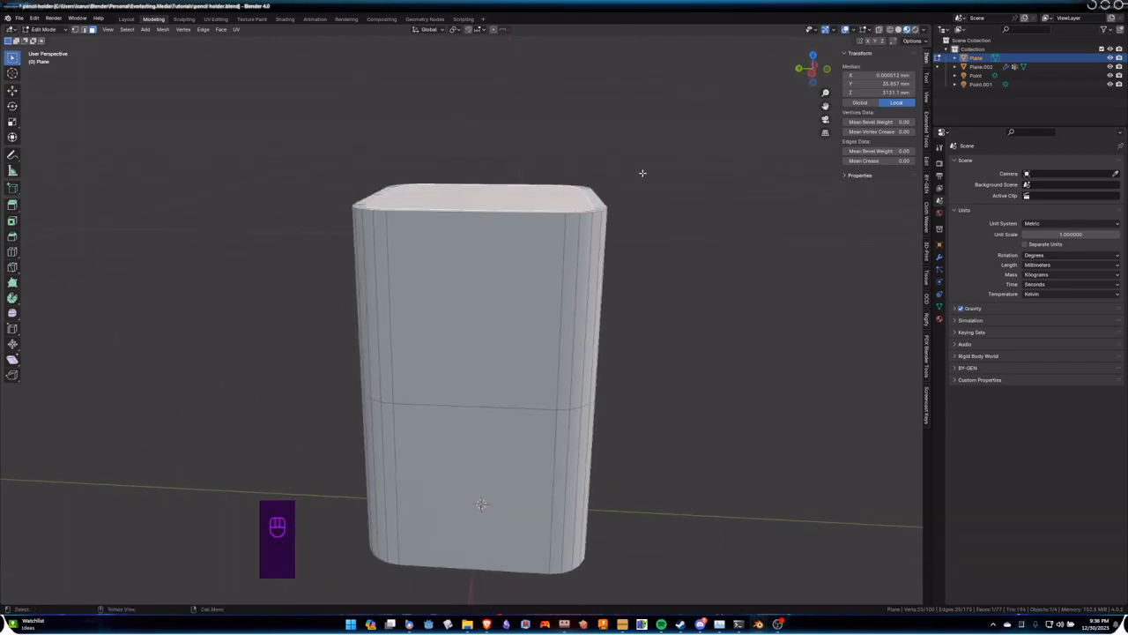
key("e")
left_click(650, 285)
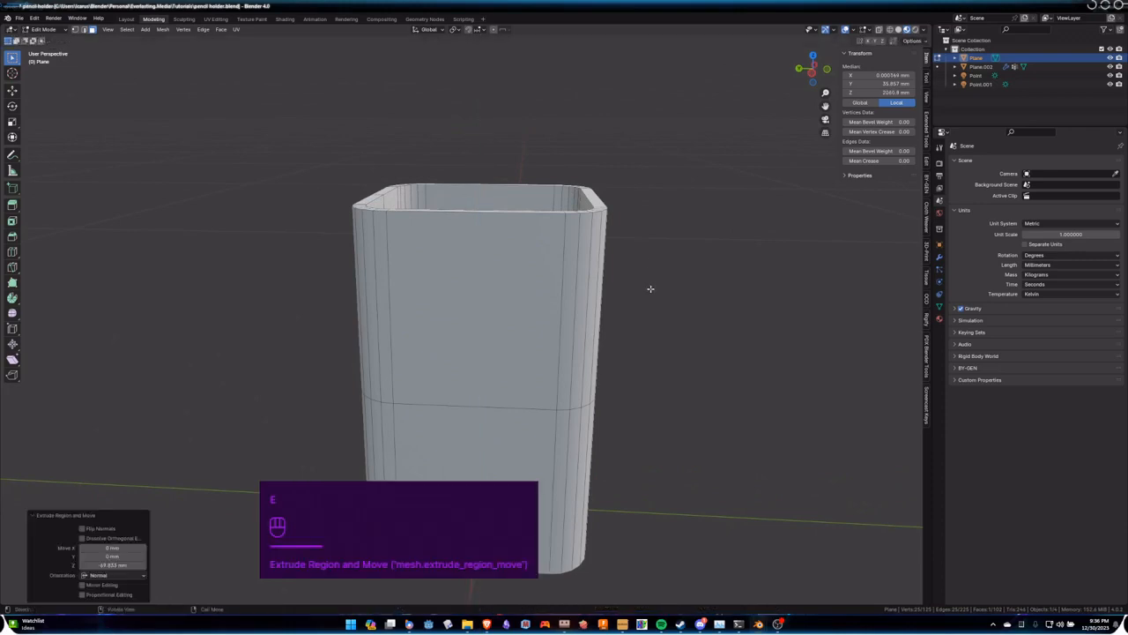
Step: Switch the viewport shading to wireframe and examine the extruded face inside the body
middle_click_drag(649, 285, 635, 216)
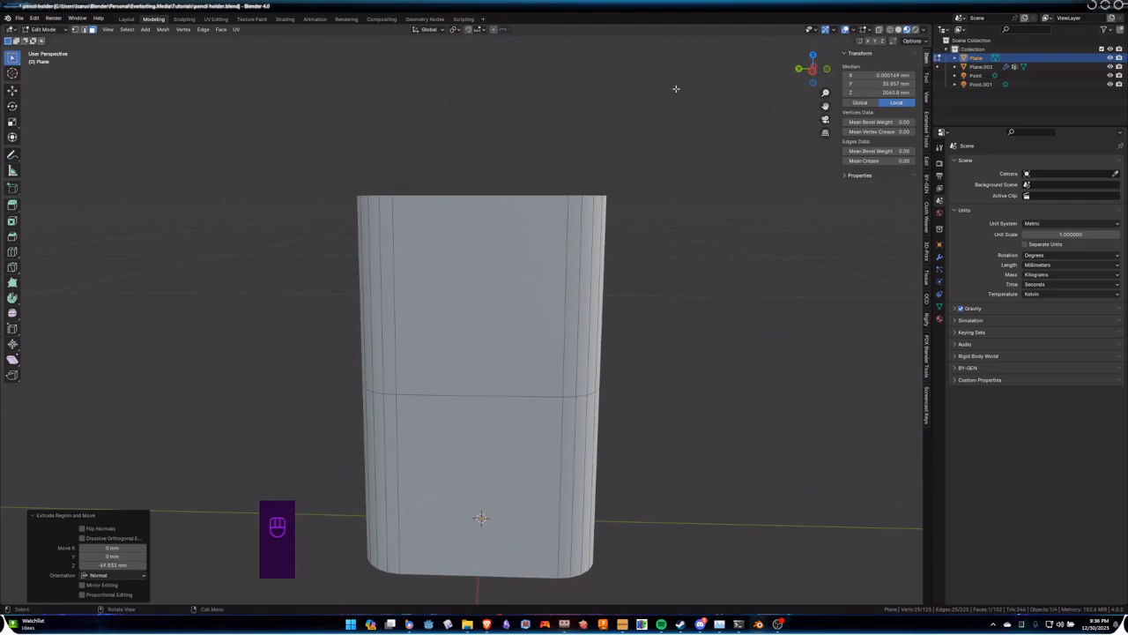
middle_click_drag(672, 192, 880, 60)
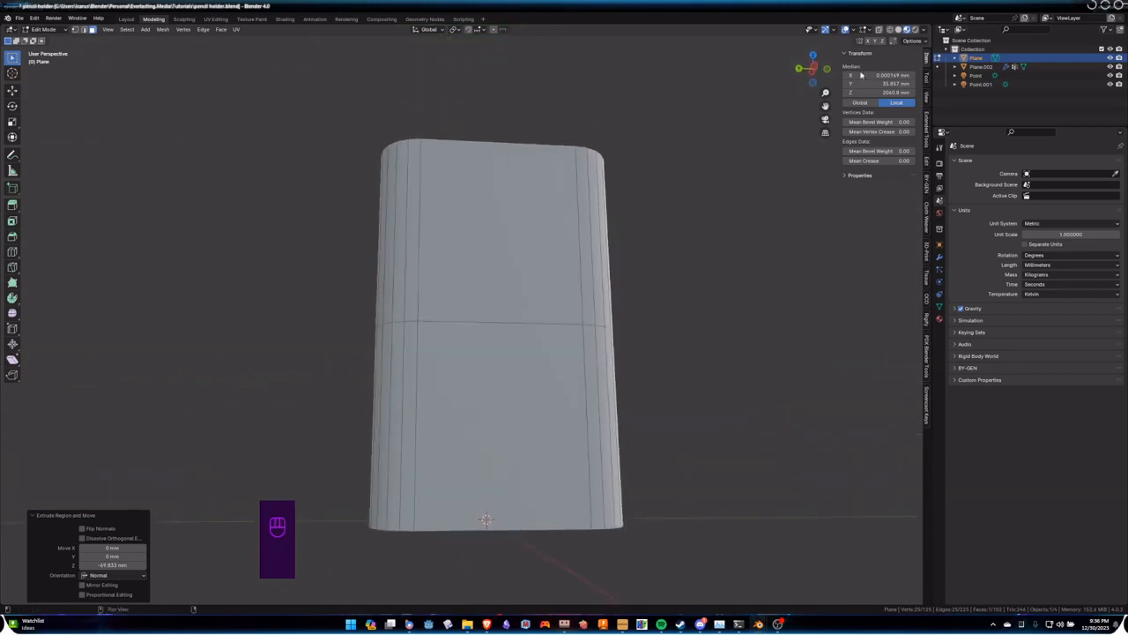
key("z")
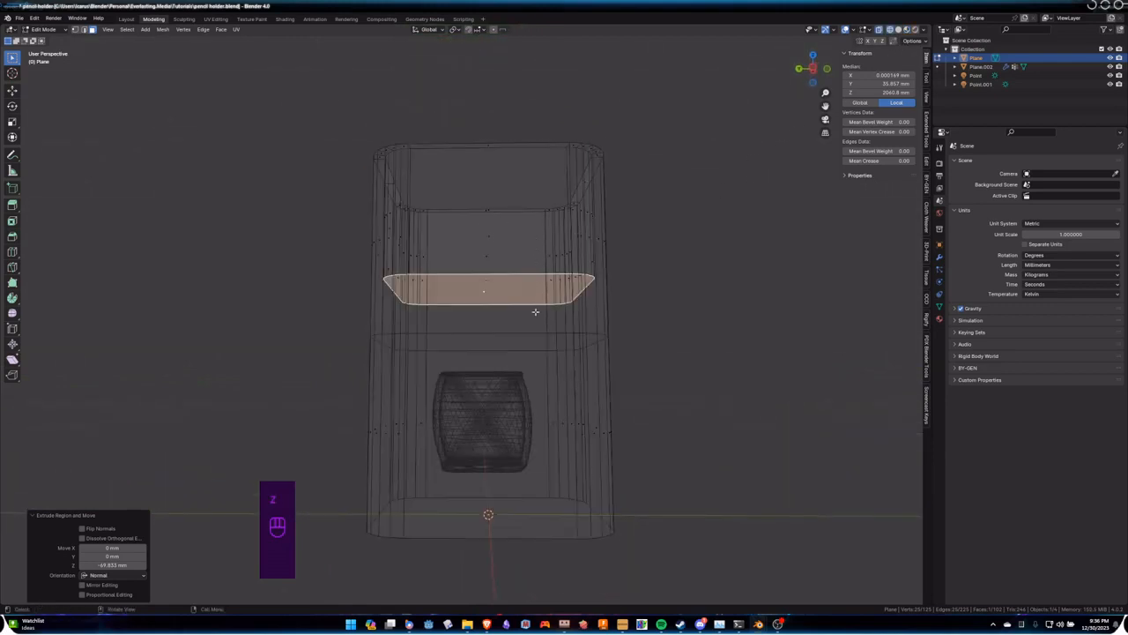
middle_click_drag(535, 311, 597, 335)
Step: Undo the inner extrusion and the earlier practice edits, including the loop cuts, back to the selected inset top face
key("ctrl+z")
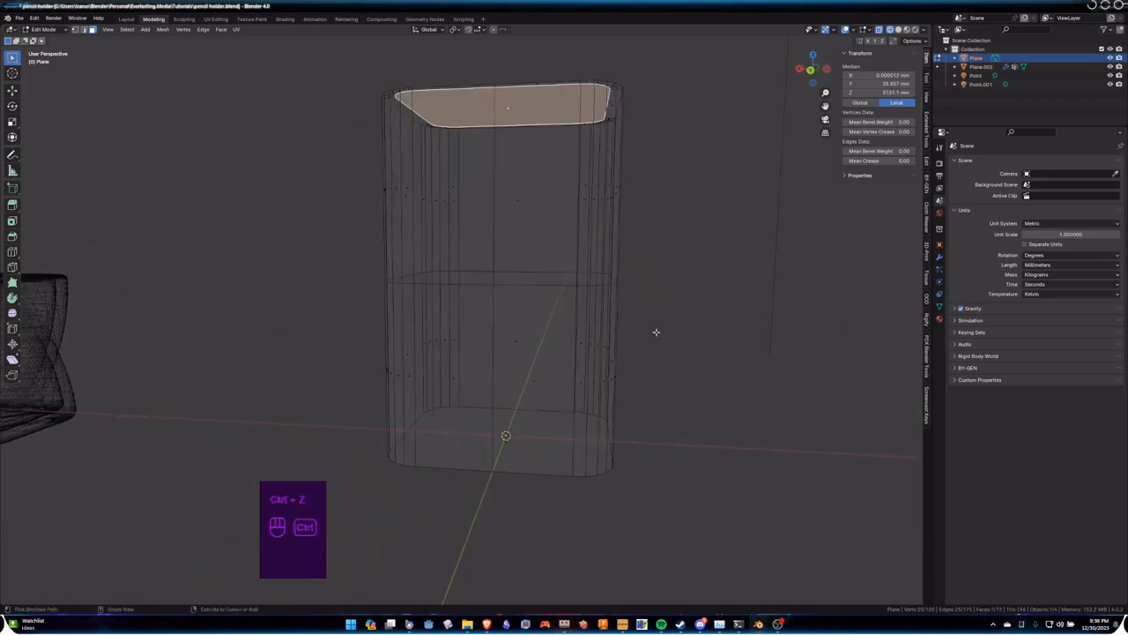
key("ctrl+z")
key("ctrl+z")
key("ctrl+z")
key("ctrl+z")
key("ctrl+z")
key("ctrl+z")
key("ctrl+z")
key("ctrl+z")
key("ctrl+z")
key("ctrl+z")
key("ctrl+z")
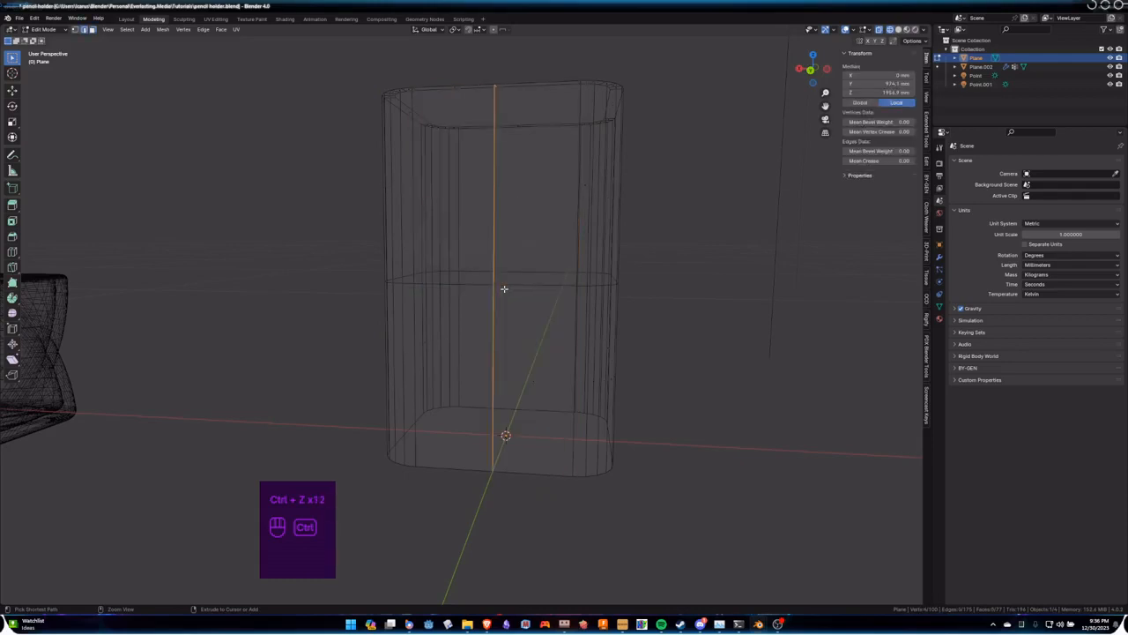
key("ctrl+z")
key("ctrl+z")
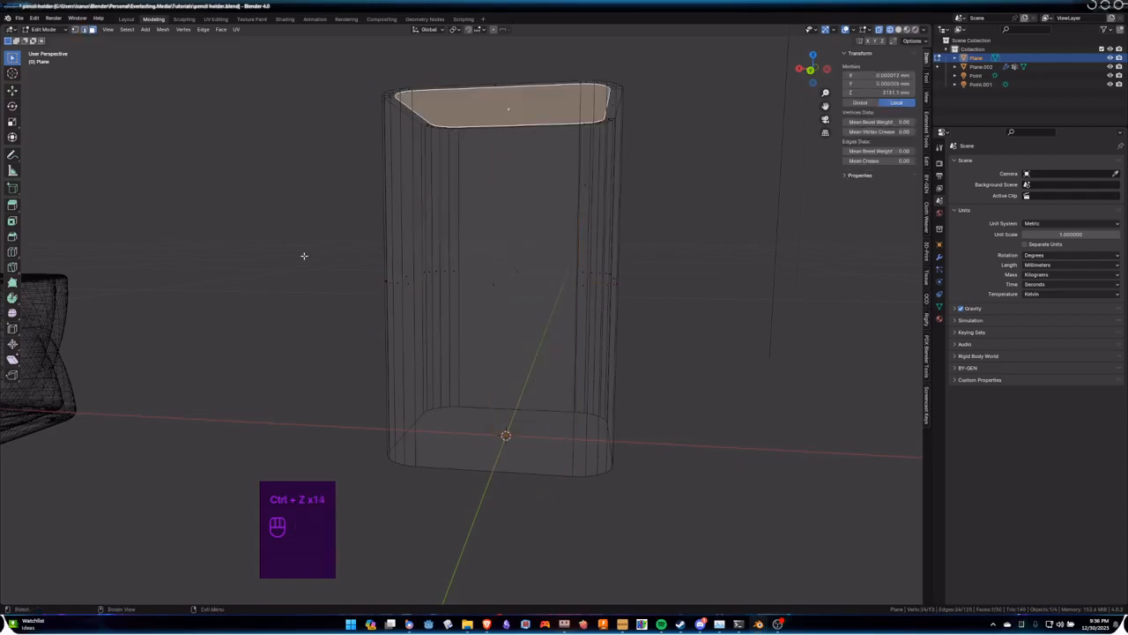
Step: Check the undo steps setting in the System preferences, save the preferences and close them
left_click(34, 18)
left_click(53, 133)
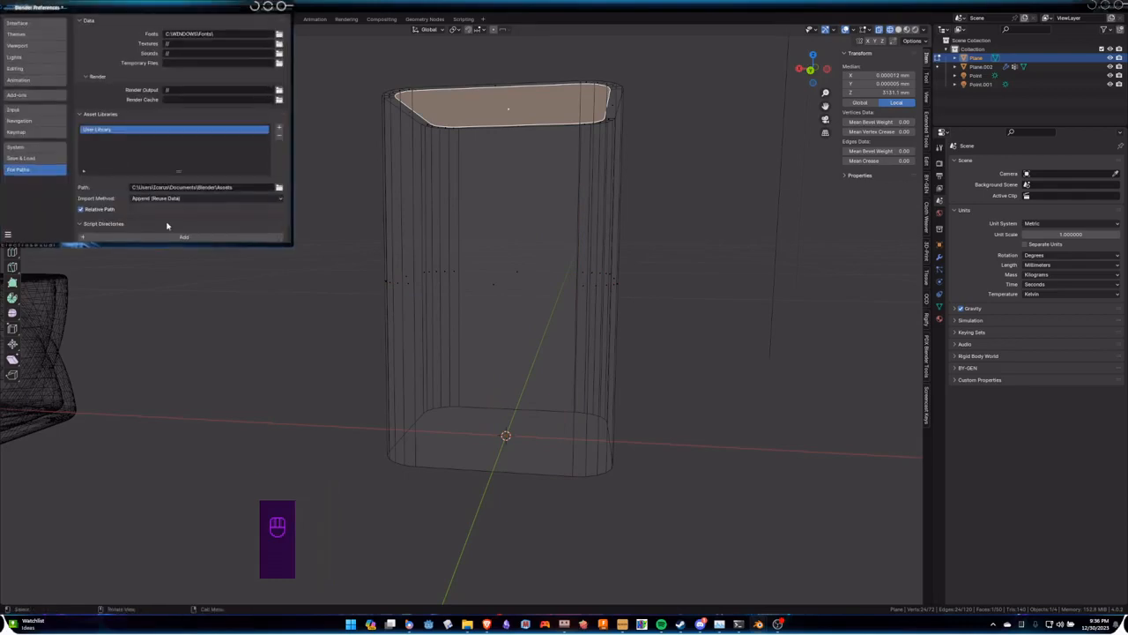
left_click(39, 148)
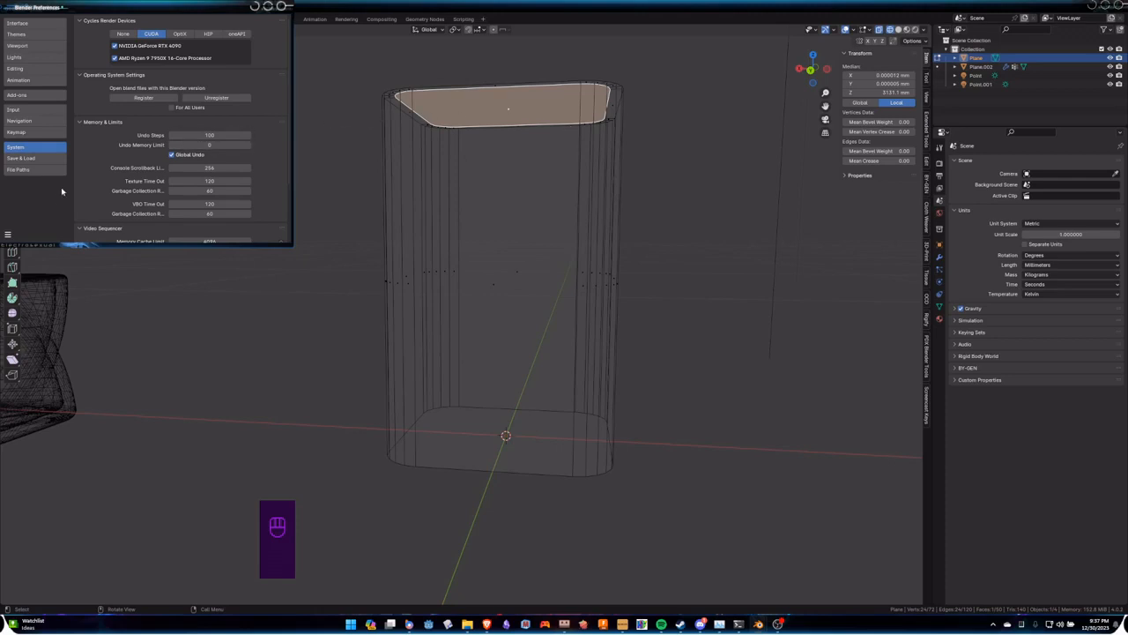
left_click(7, 234)
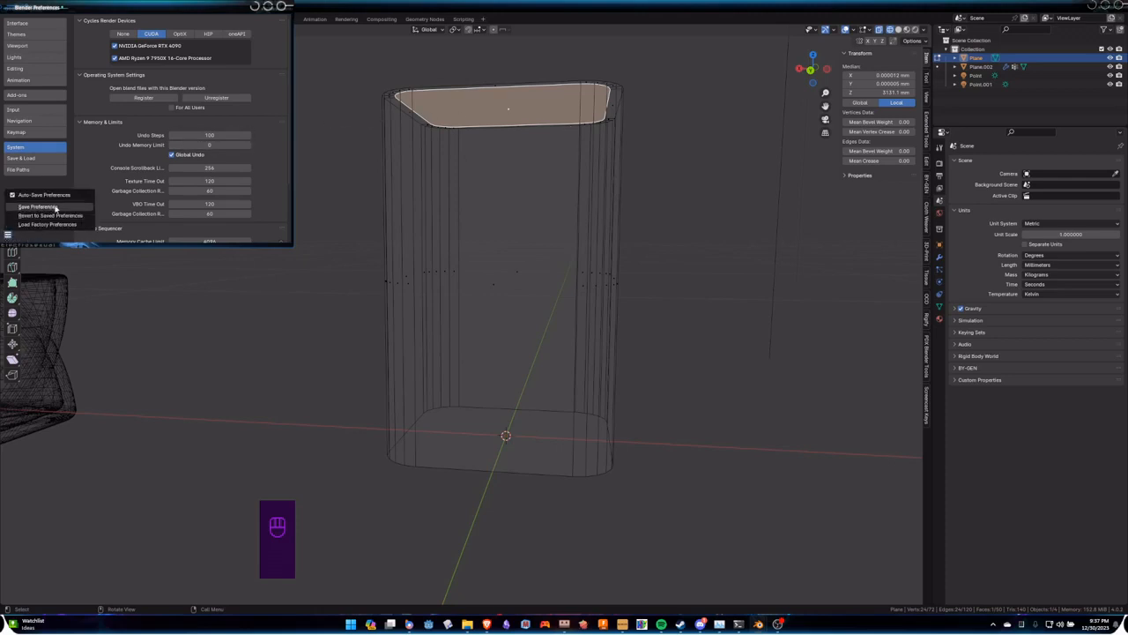
left_click(26, 205)
left_click(282, 8)
Step: Extrude the inner top face about 116 mm down into the body to form the cavity
middle_click_drag(574, 220, 492, 149)
middle_click_drag(491, 232, 548, 258)
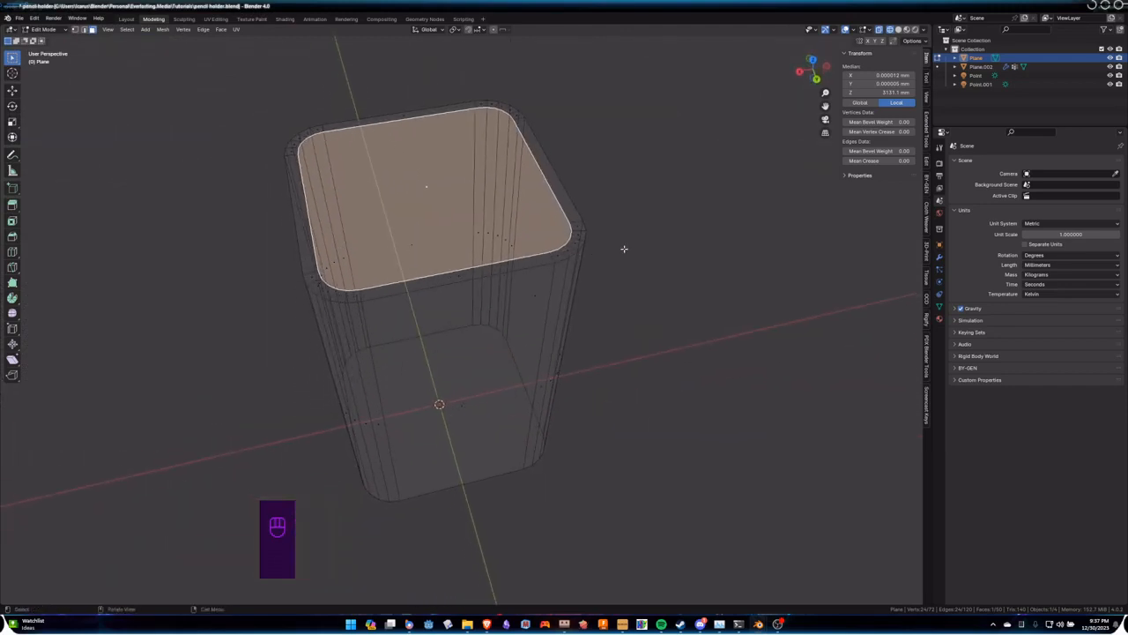
mouse_move(624, 249)
middle_mouse_down()
mouse_move(602, 274)
mouse_move(624, 270)
mouse_move(627, 254)
middle_mouse_up()
key("e")
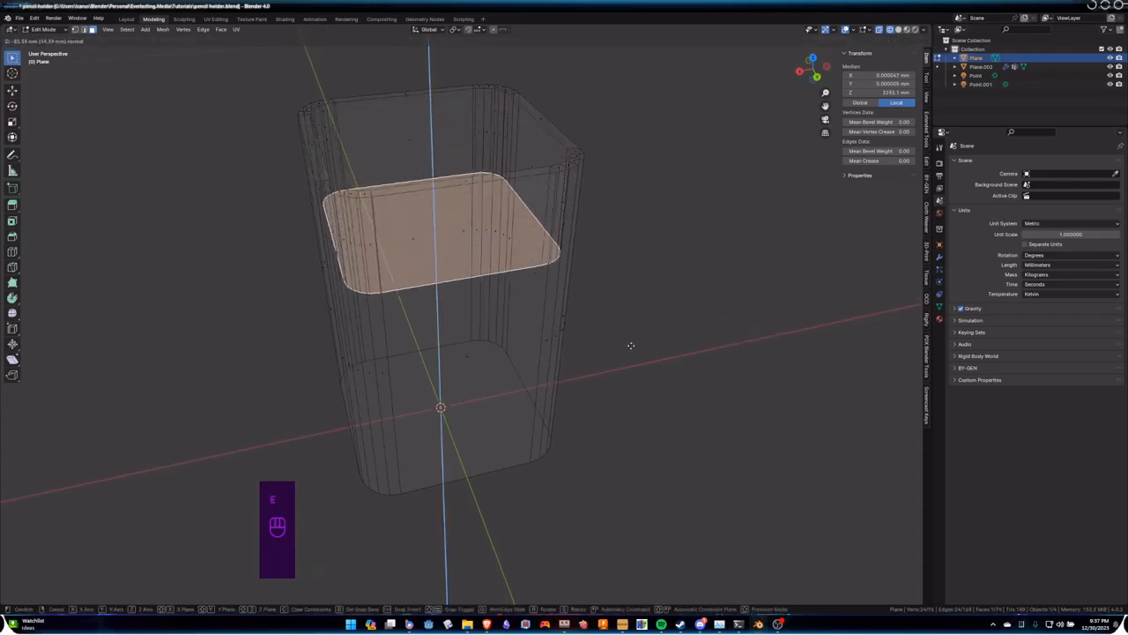
left_click(631, 432)
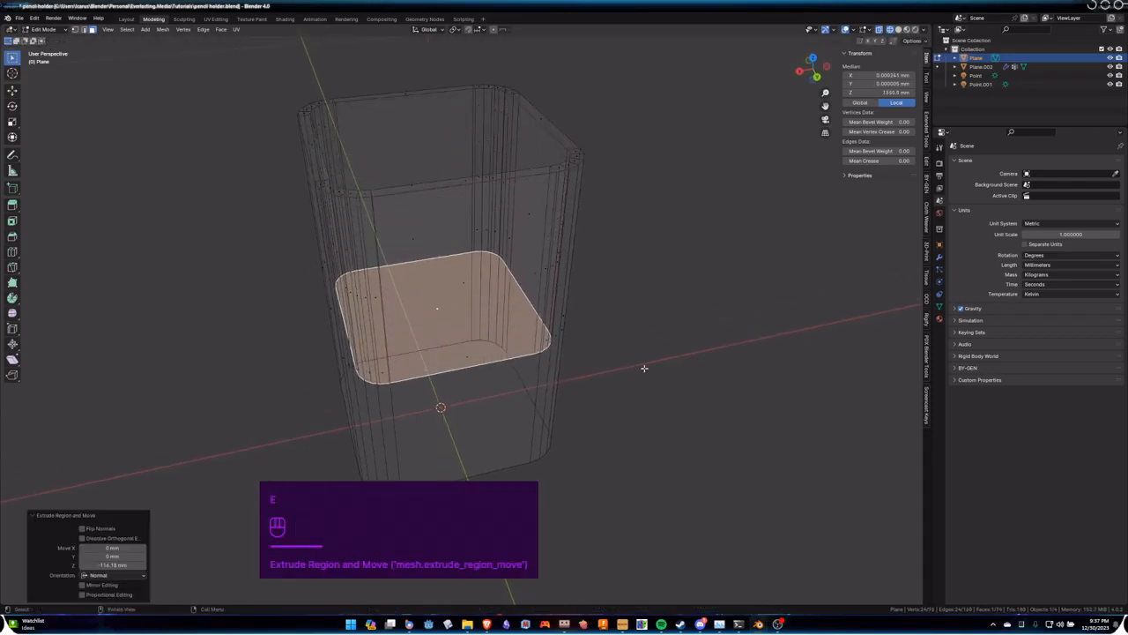
Step: In front view, move the cavity's floor face down along Z by about 79 mm, to just above the base
key("KP_1")
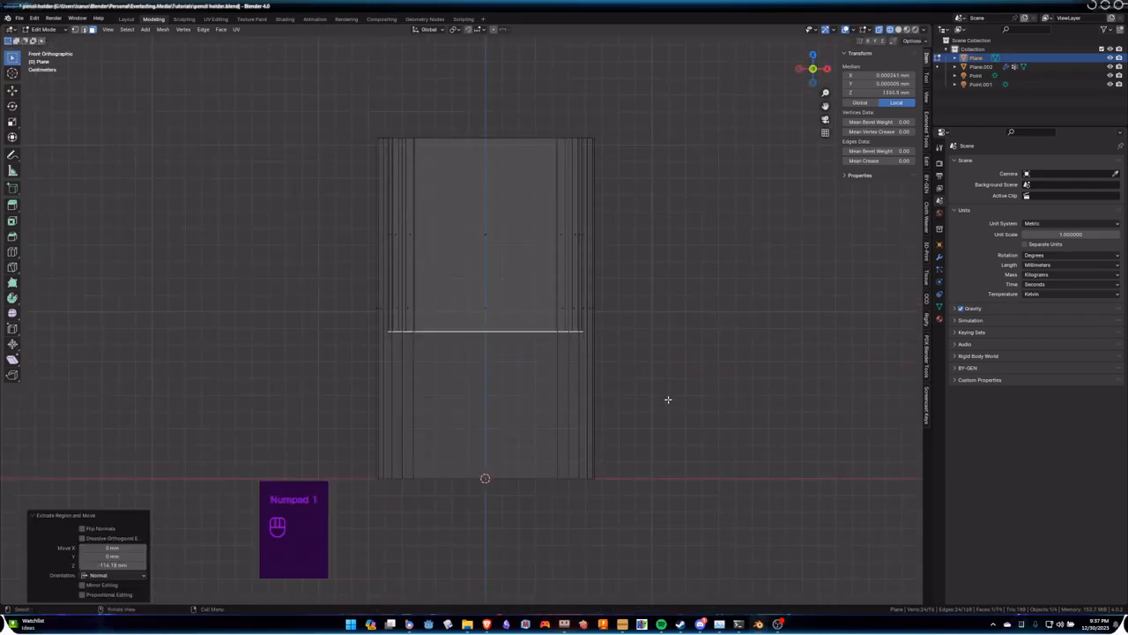
middle_click_drag(623, 315, 575, 287, "shift")
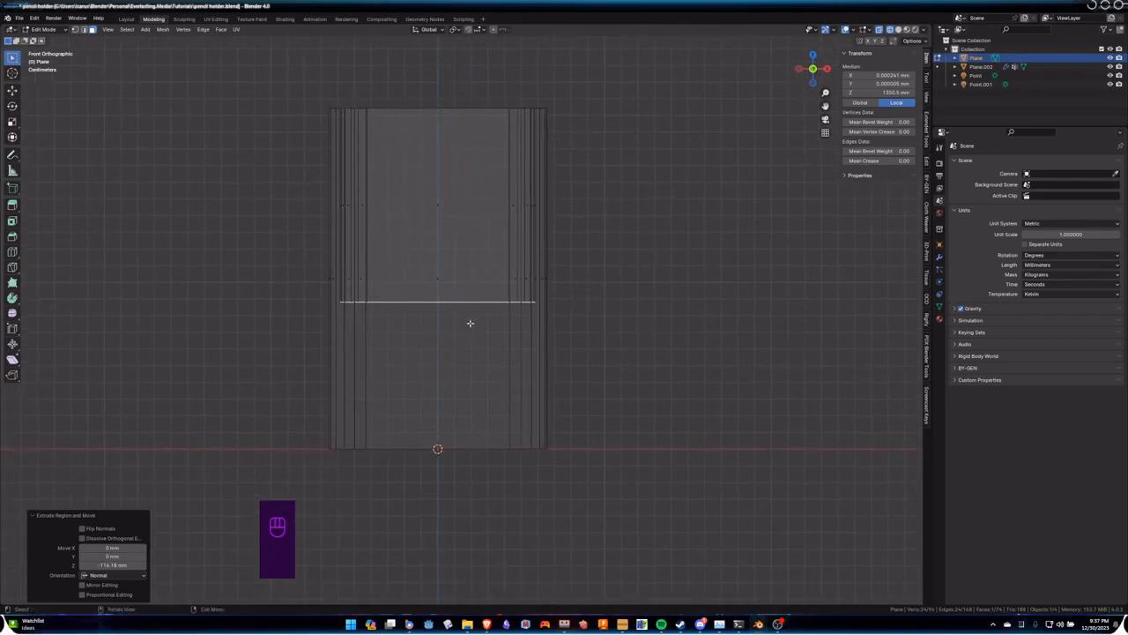
key("g")
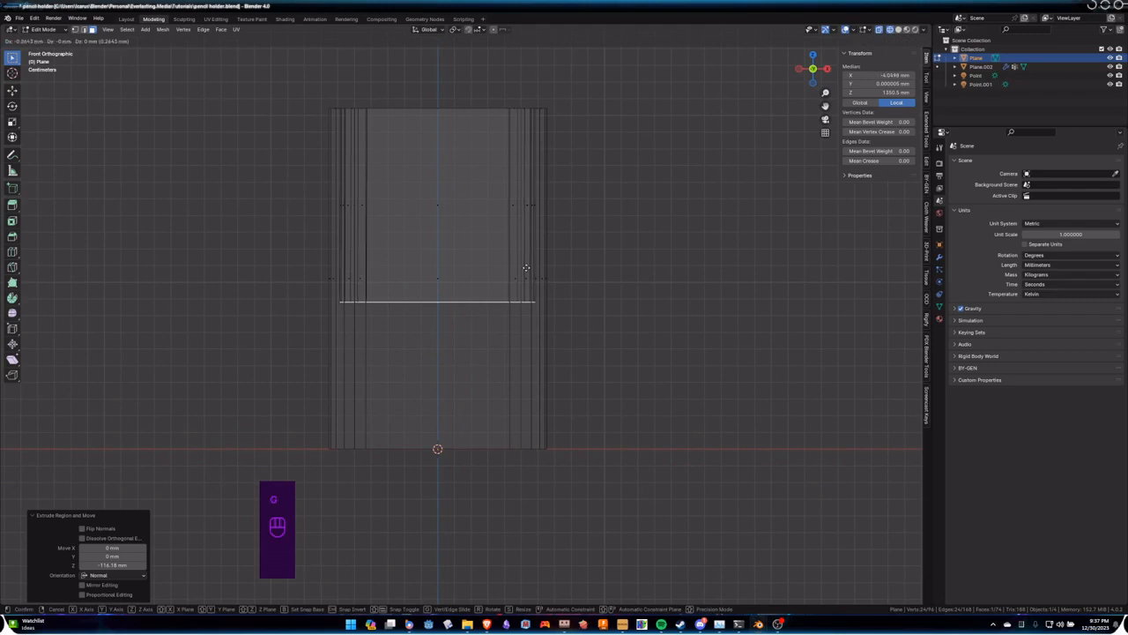
key("z")
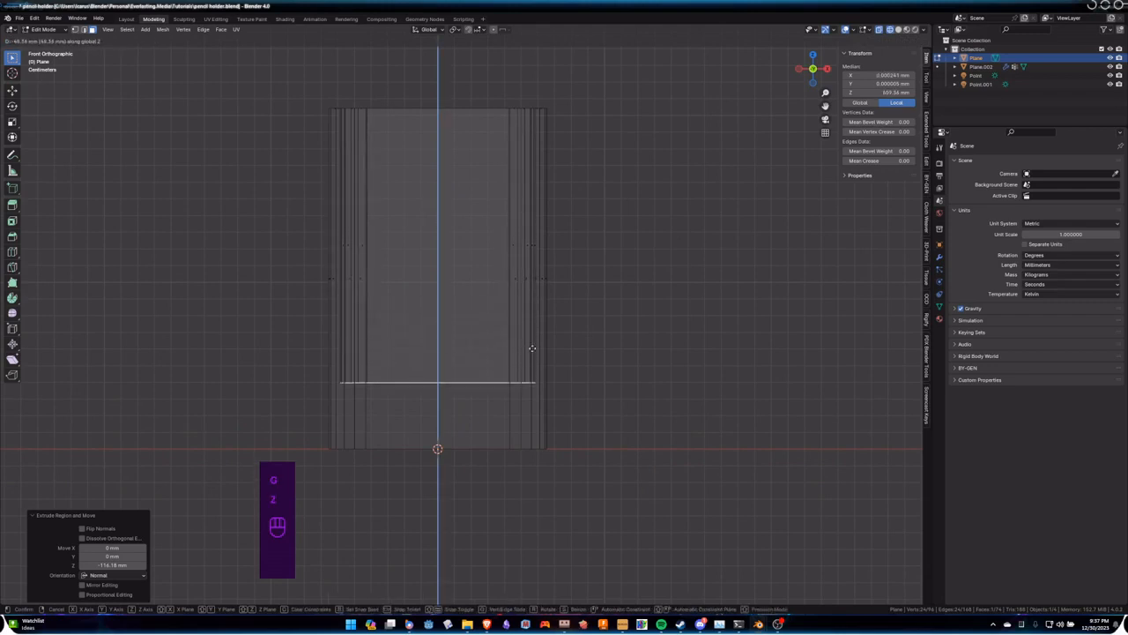
left_click(539, 396)
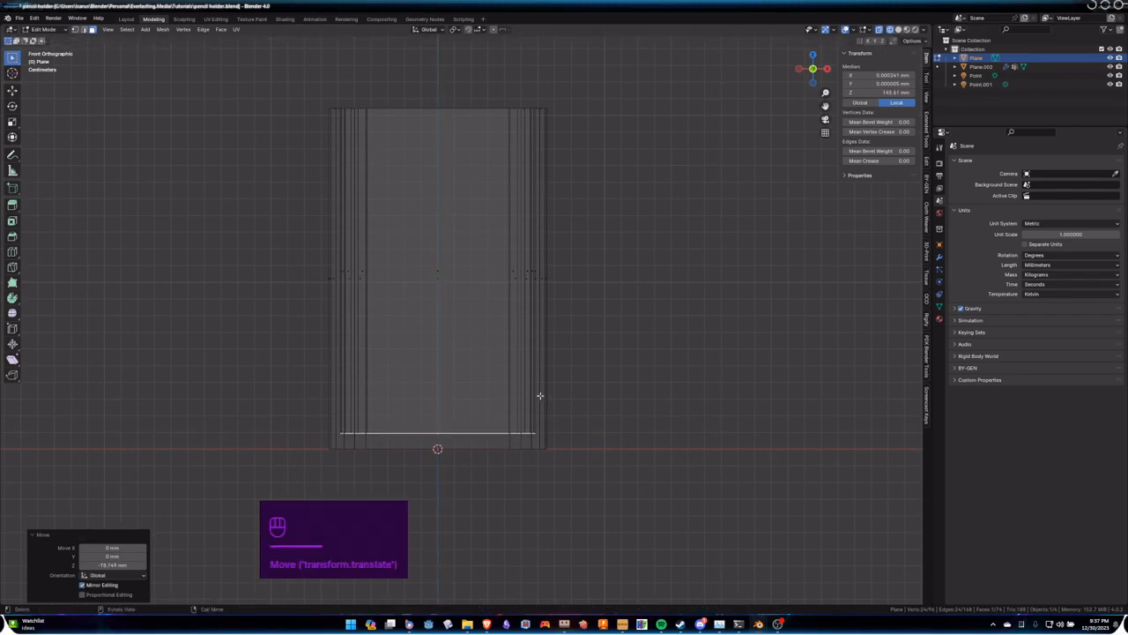
middle_click_drag(520, 261, 497, 258)
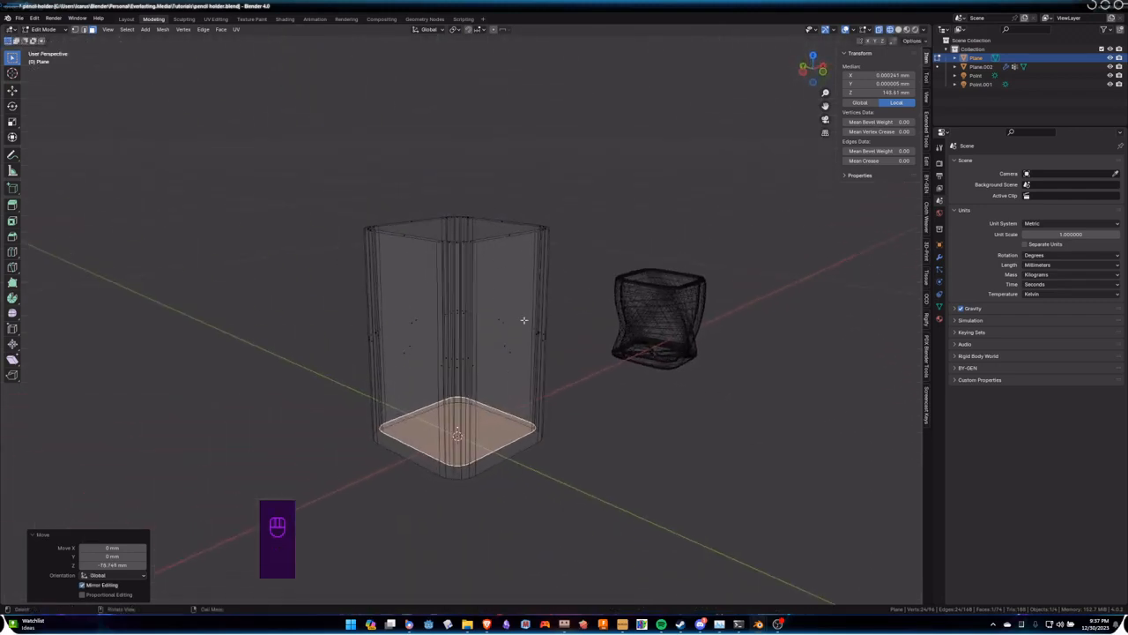
Step: Return to Object Mode, switch from wireframe to Material Preview shading, and examine the hollowed holder's cavity and underside
middle_click_drag(524, 319, 580, 286)
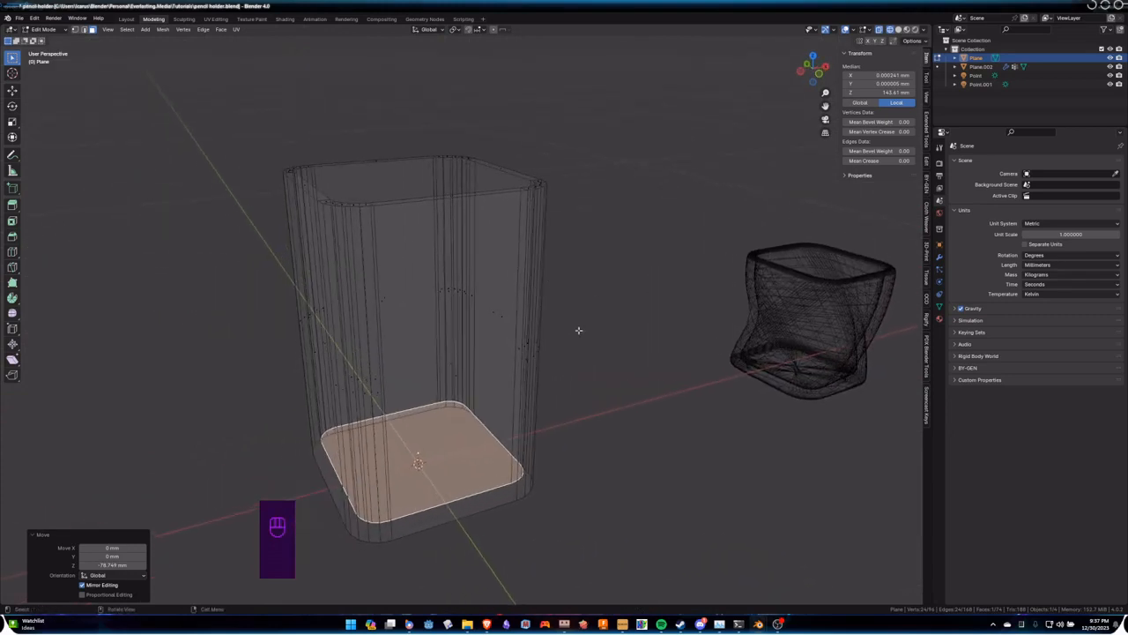
middle_click_drag(650, 242, 581, 271)
key("Tab")
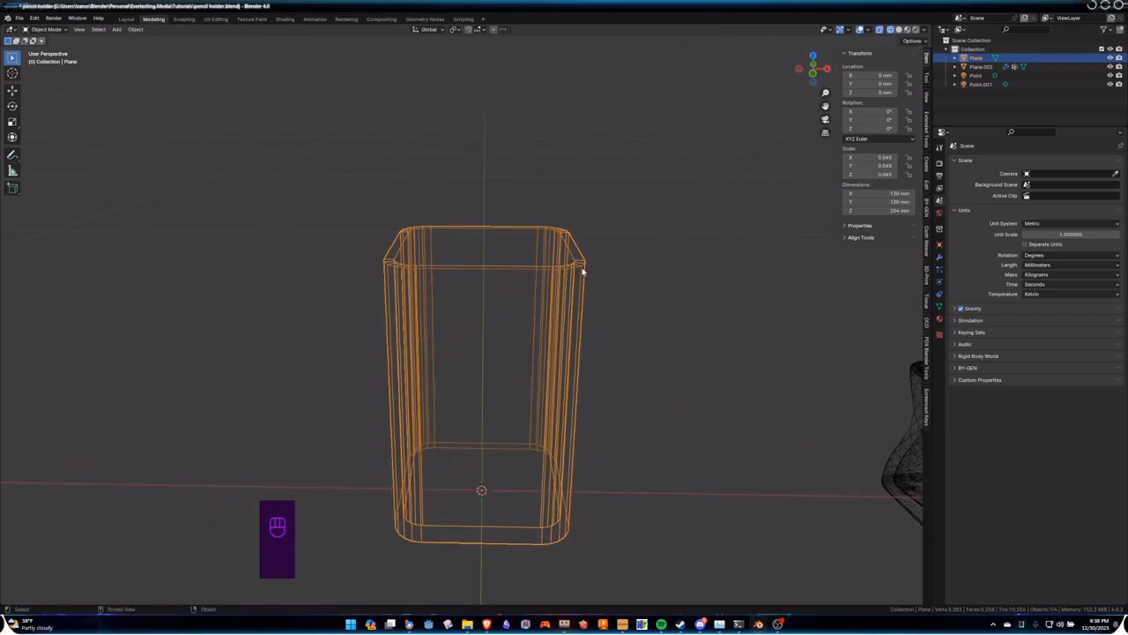
middle_click_drag(565, 208, 605, 239)
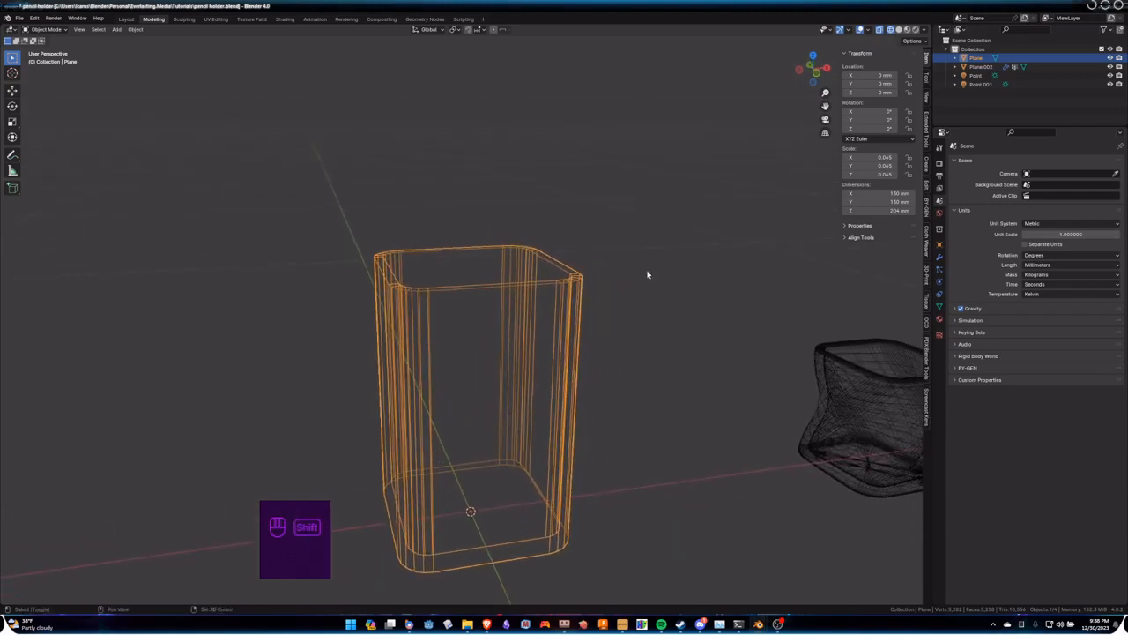
middle_click_drag(647, 272, 615, 239, "shift")
key("z")
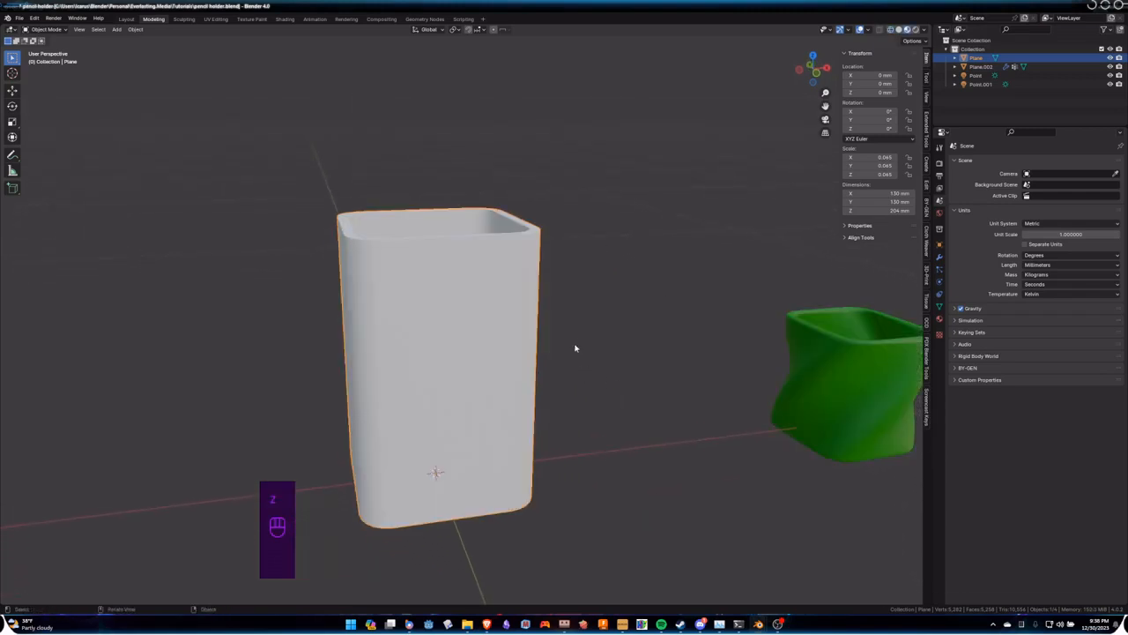
middle_click_drag(575, 349, 453, 377)
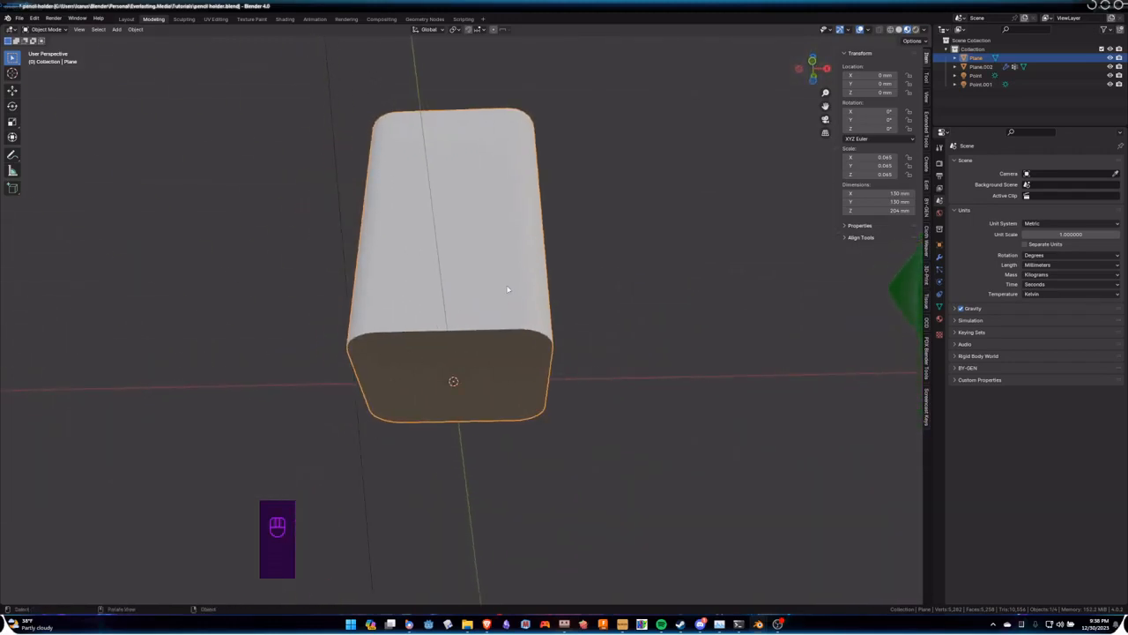
middle_click_drag(508, 289, 617, 318)
middle_click_drag(579, 282, 448, 454)
Step: Enter Edit Mode on the holder and, in edge select mode, select the outer edge loop around its underside
key("Tab")
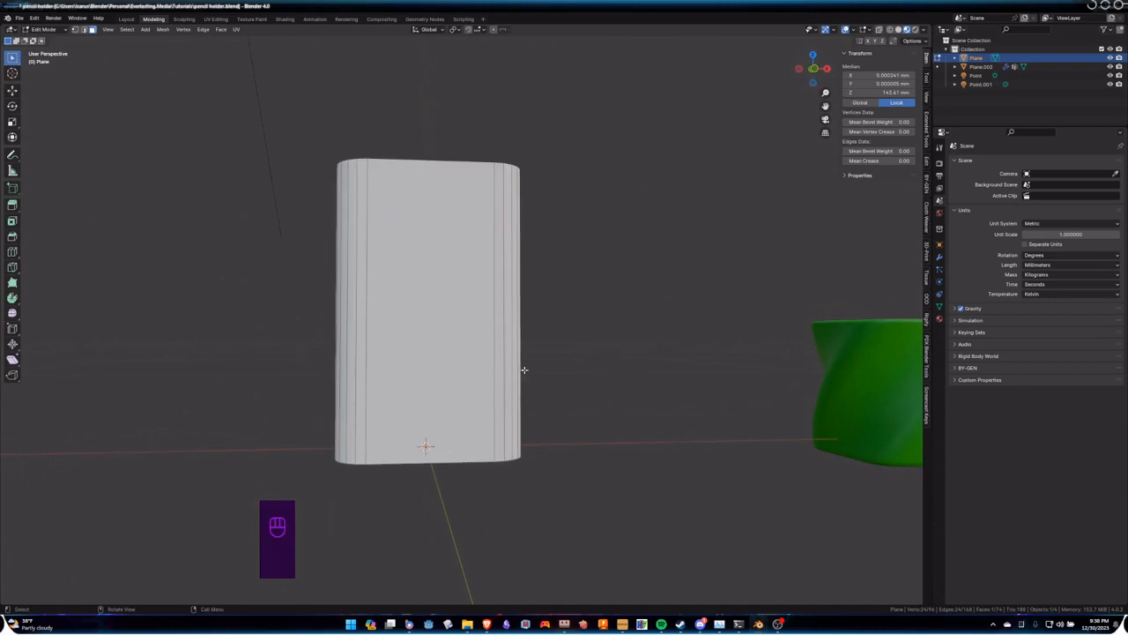
middle_click_drag(523, 369, 520, 441)
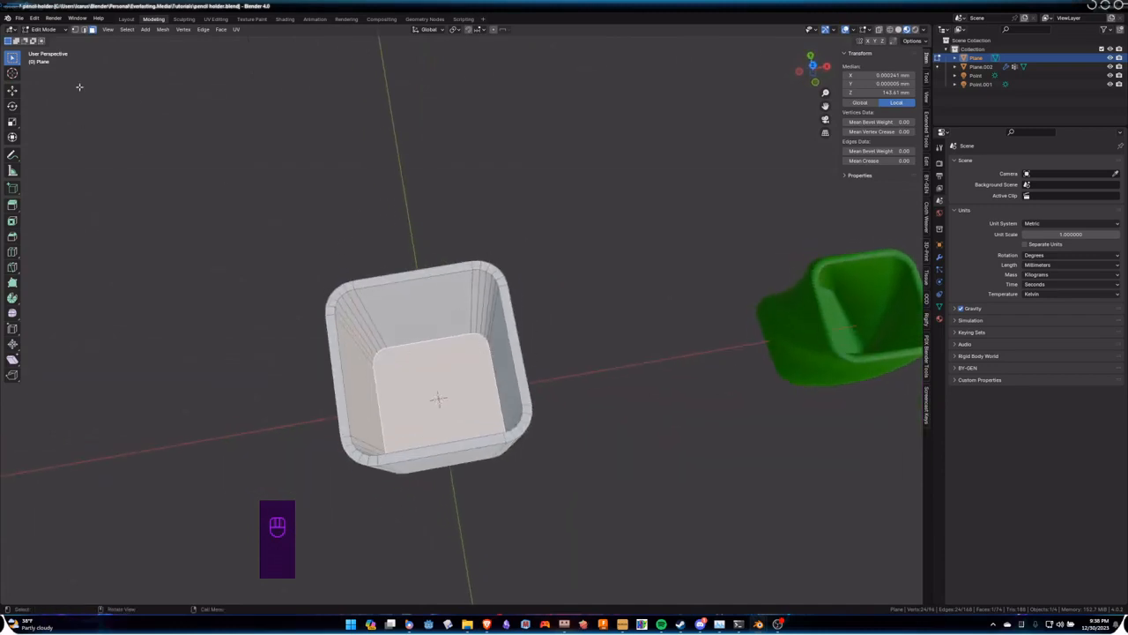
left_click(85, 29)
middle_click_drag(395, 282, 379, 145)
left_click(440, 405, "alt")
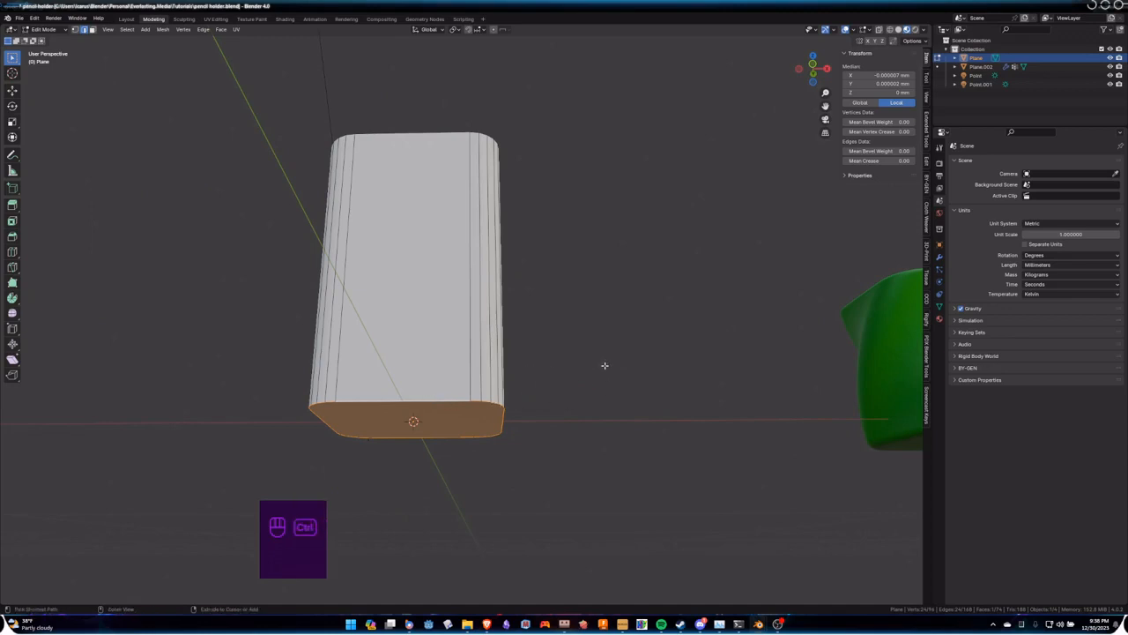
Step: Try to bevel the outer bottom edge loop with Clamp Overlap turned off, and discard both bevel attempts
key("ctrl+b")
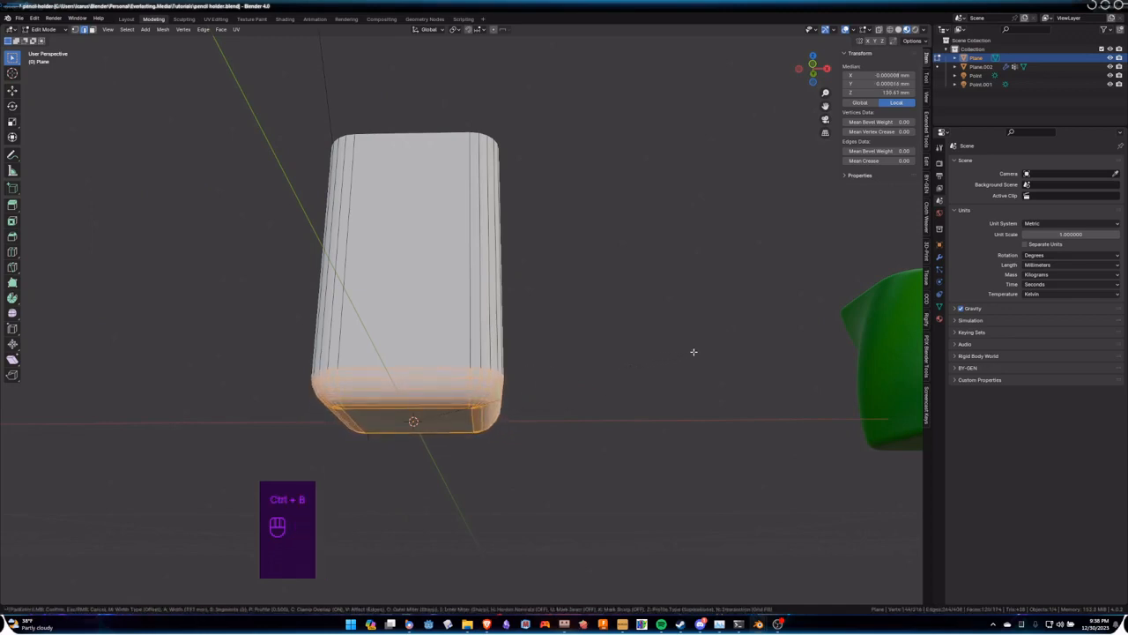
left_click(690, 343)
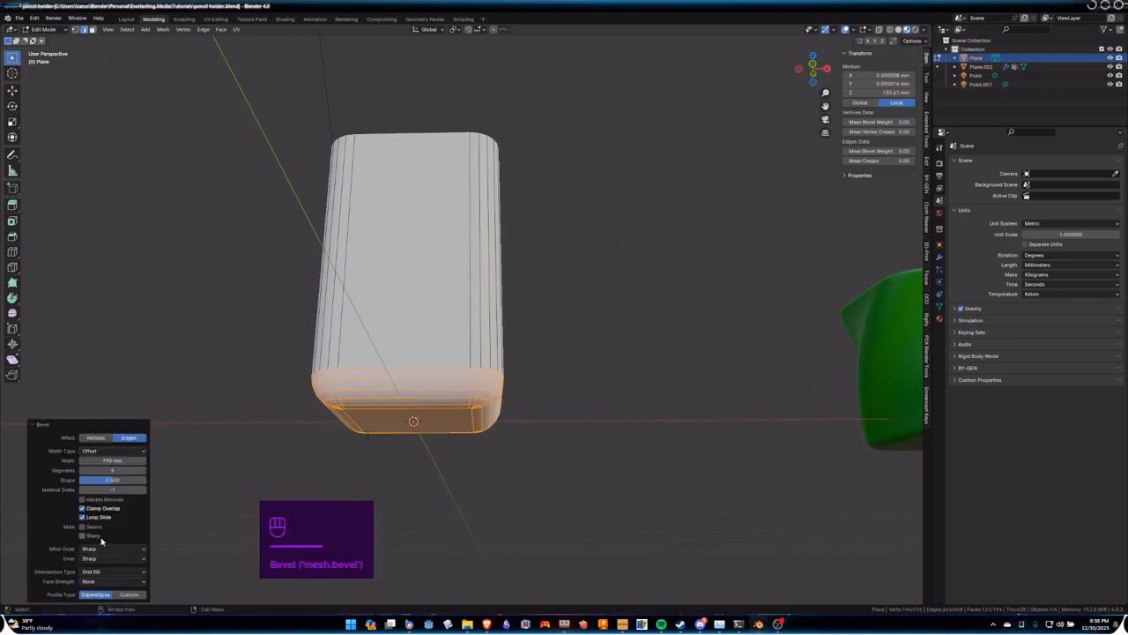
left_click(92, 510)
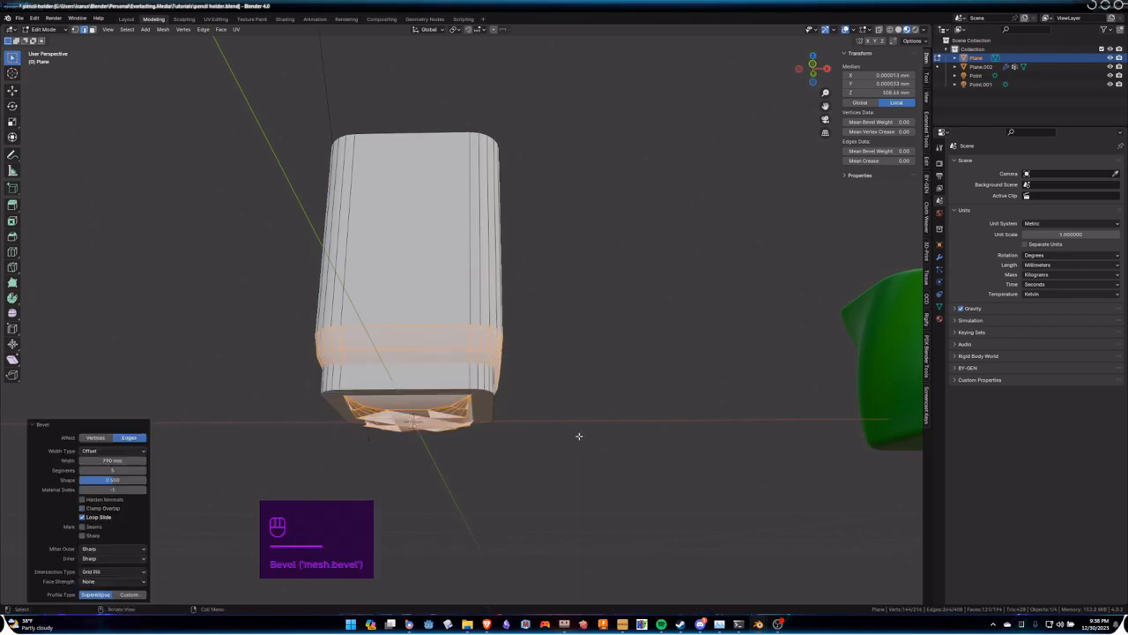
key("ctrl+z")
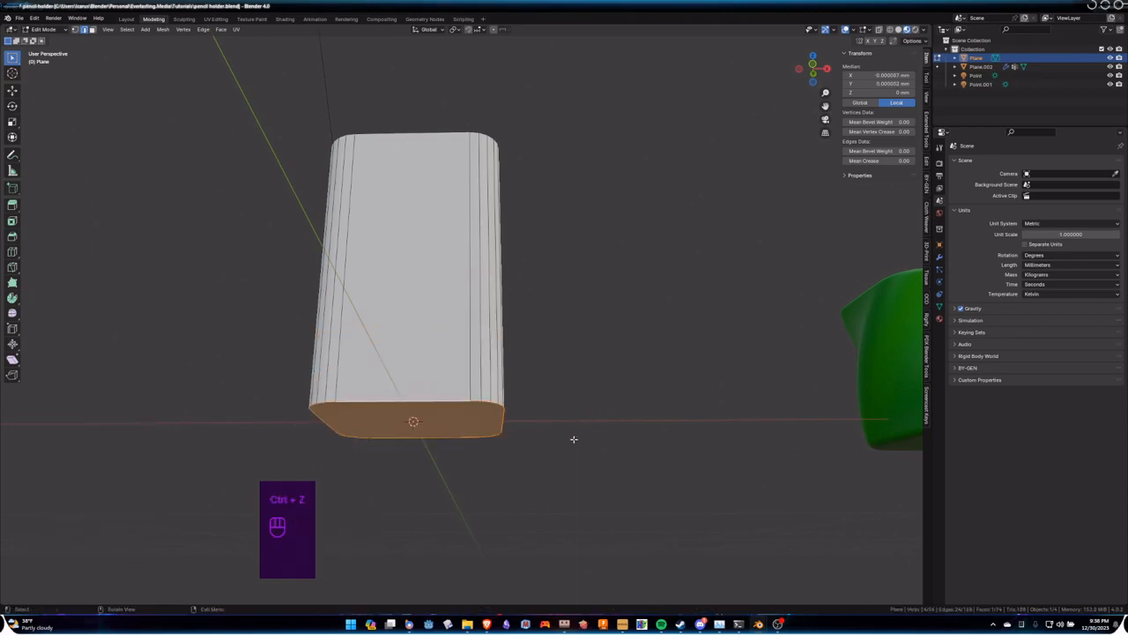
key("ctrl+b")
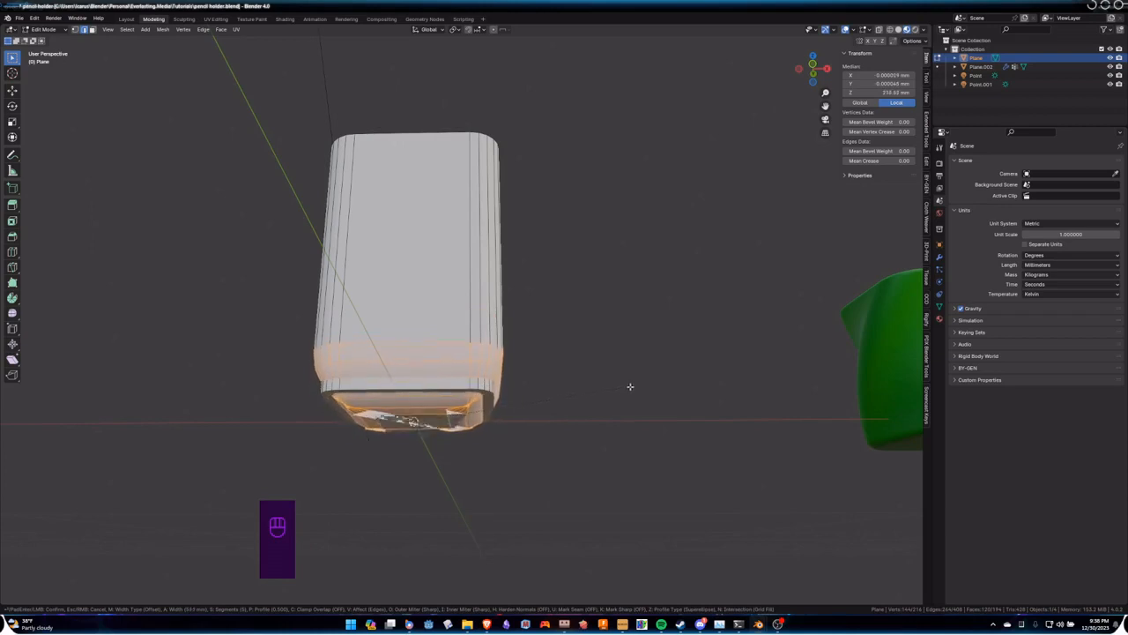
right_click(637, 385)
Step: Add the cavity floor's edge loop to the selection and bevel both bottom loops about 330 mm with 5 segments and Clamp Overlap on
middle_click_drag(640, 385, 566, 484)
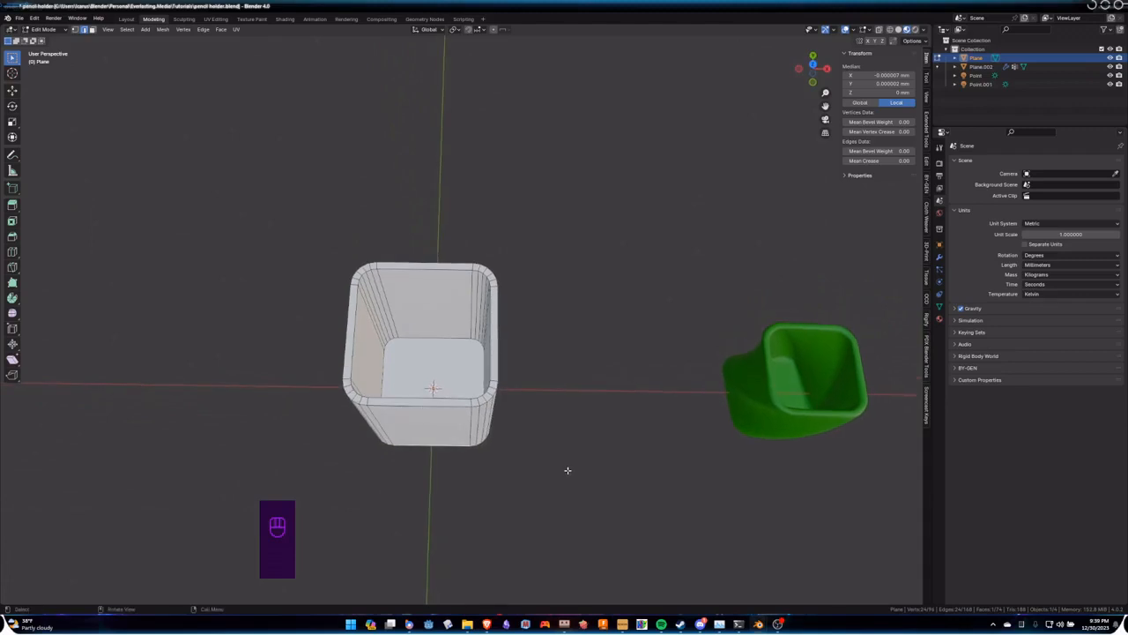
key("alt")
left_click(421, 324, "alt")
middle_click_drag(421, 325, 585, 276, "alt")
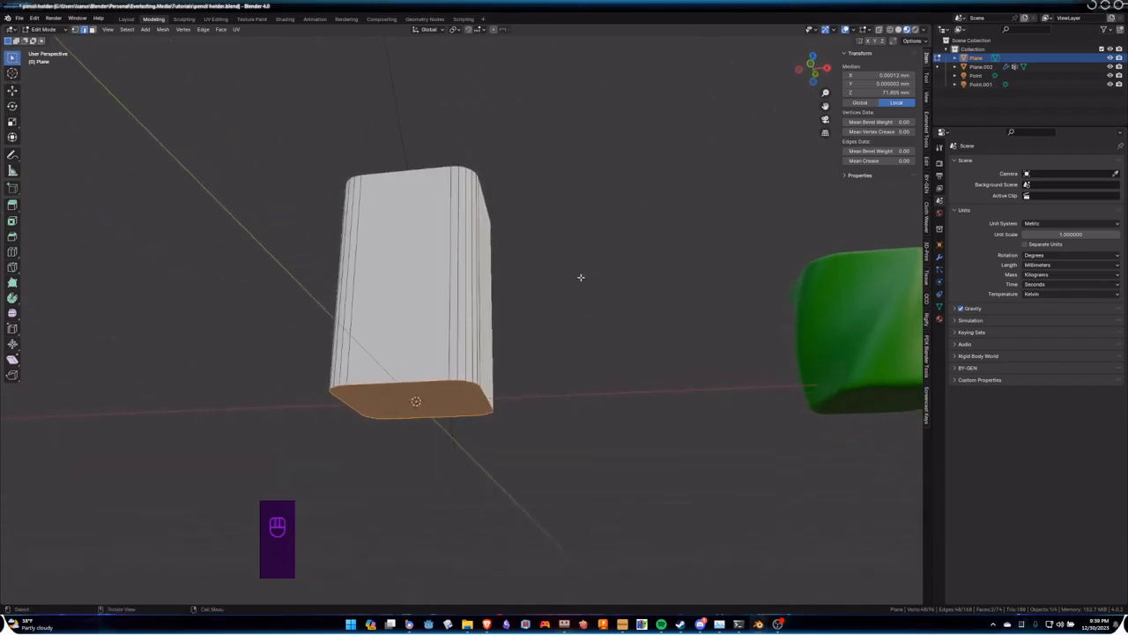
key("ctrl")
key("ctrl+b")
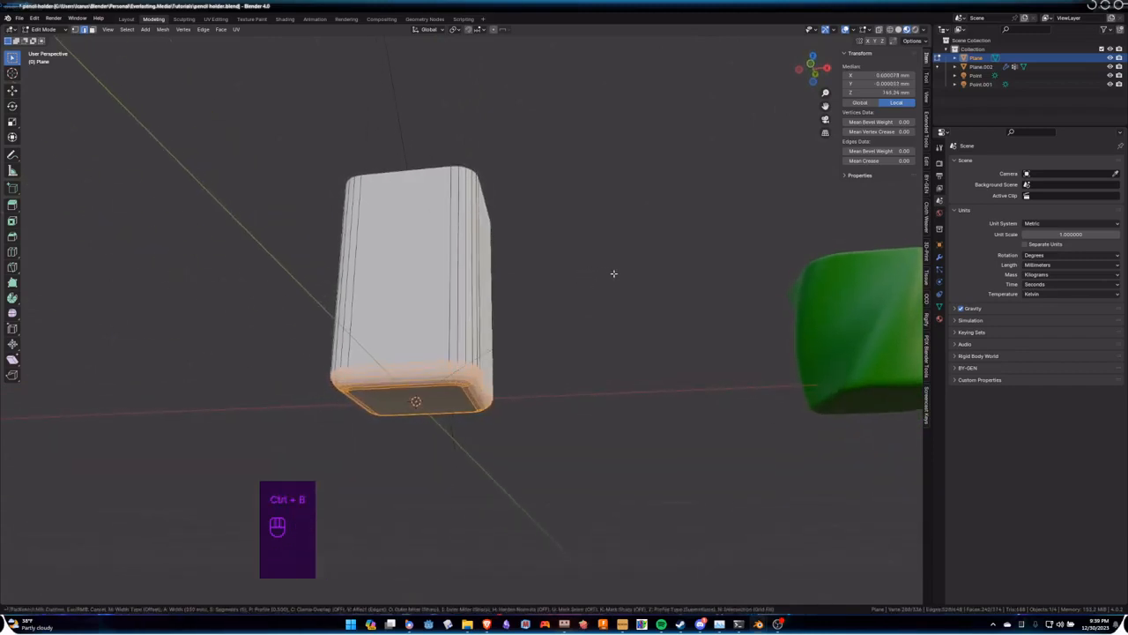
left_click(620, 275)
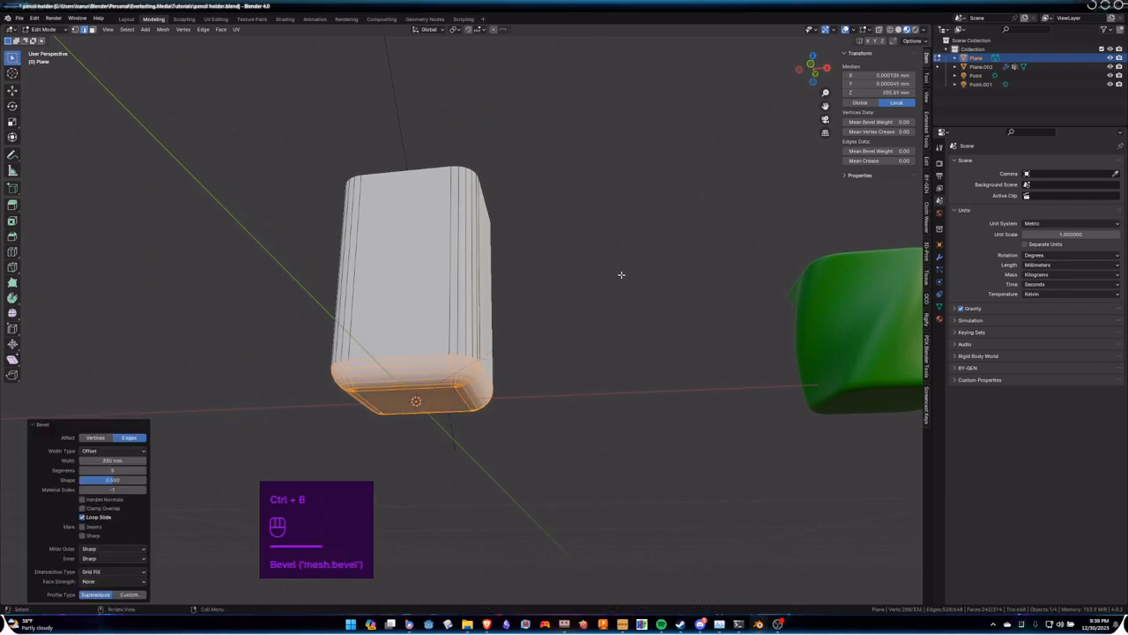
middle_click_drag(619, 273, 417, 369)
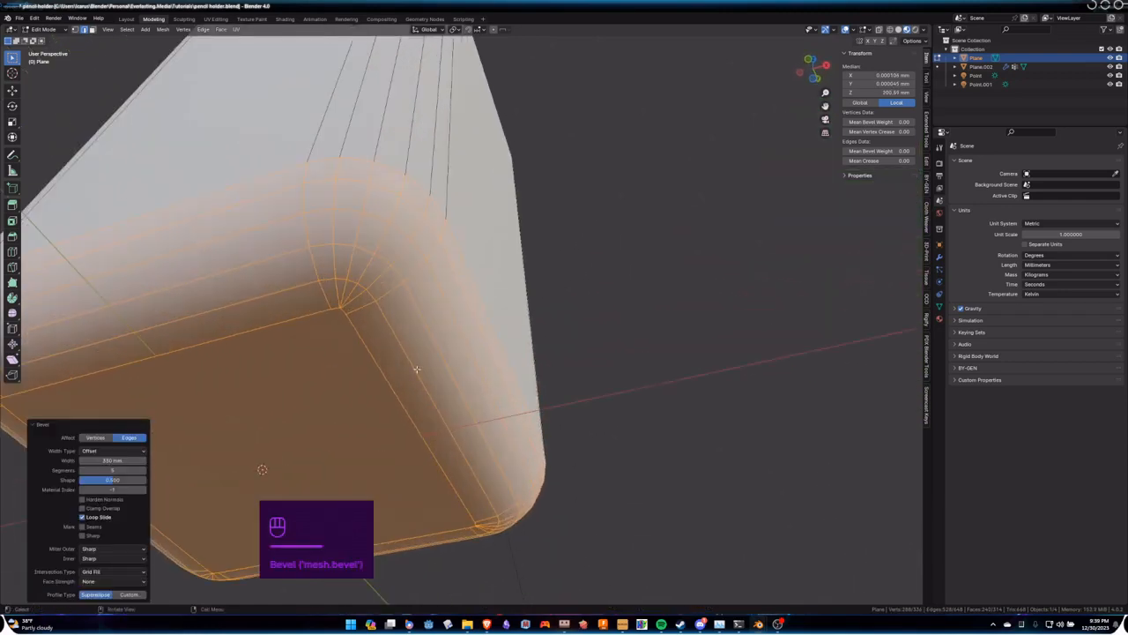
scroll(339, 314, "up", 2)
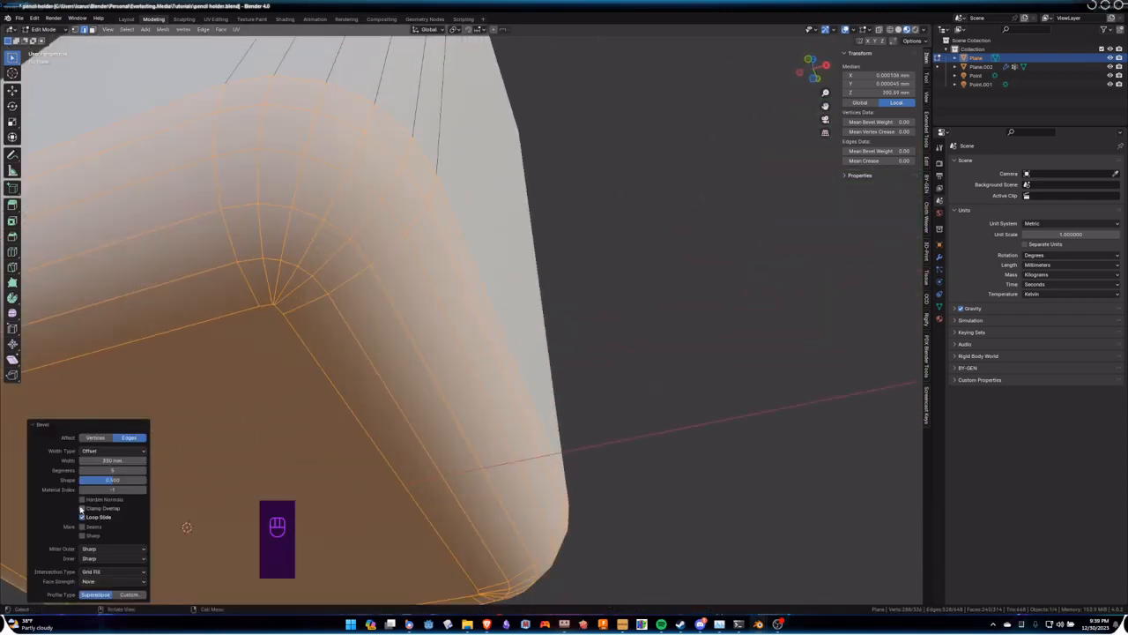
left_click(82, 510)
Step: Examine the bevelled corners of the cavity floor and the shape of the whole holder, in and out of Edit Mode
scroll(373, 386, "down", 5)
middle_click_drag(373, 386, 407, 475)
scroll(407, 476, "up", 6)
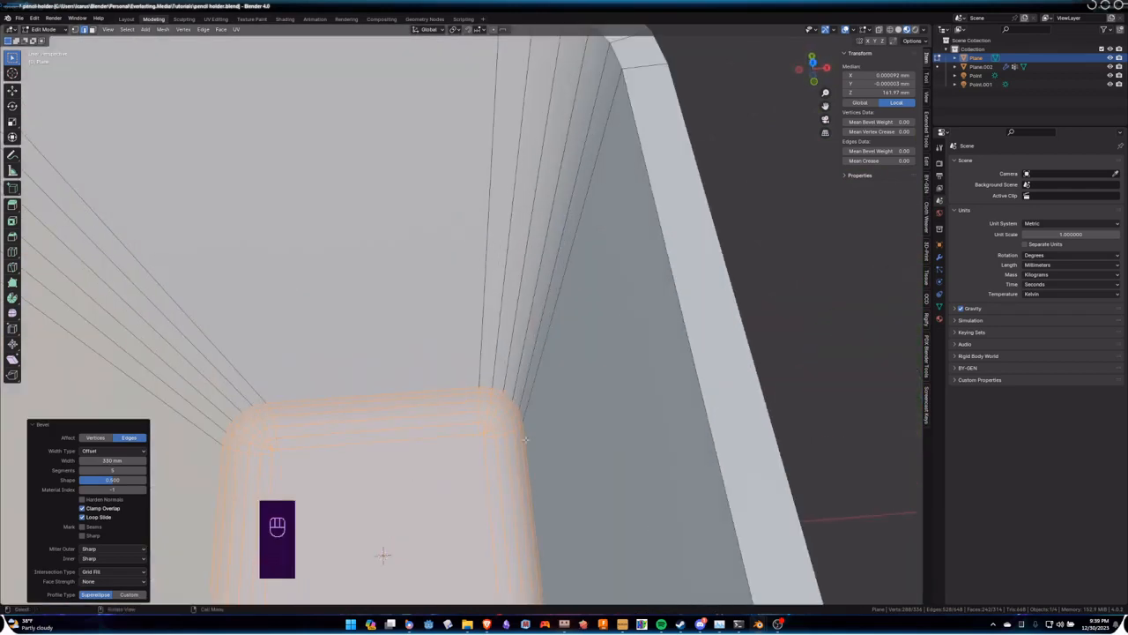
middle_click_drag(525, 438, 512, 487)
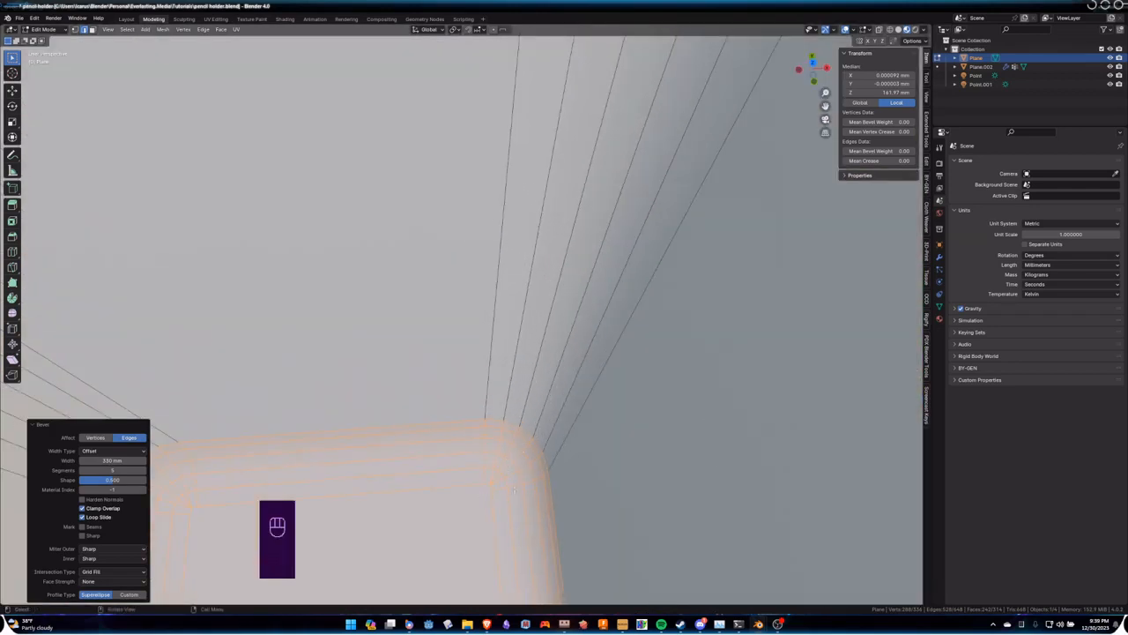
mouse_move(477, 454)
middle_mouse_down()
mouse_move(383, 554)
mouse_move(481, 445)
mouse_move(496, 470)
mouse_move(490, 460)
middle_mouse_up()
scroll(481, 444, "down", 5)
middle_click_drag(432, 432, 469, 415)
scroll(460, 370, "down", 5)
scroll(464, 423, "up", 3)
middle_click_drag(461, 358, 518, 424, "shift")
key("Tab")
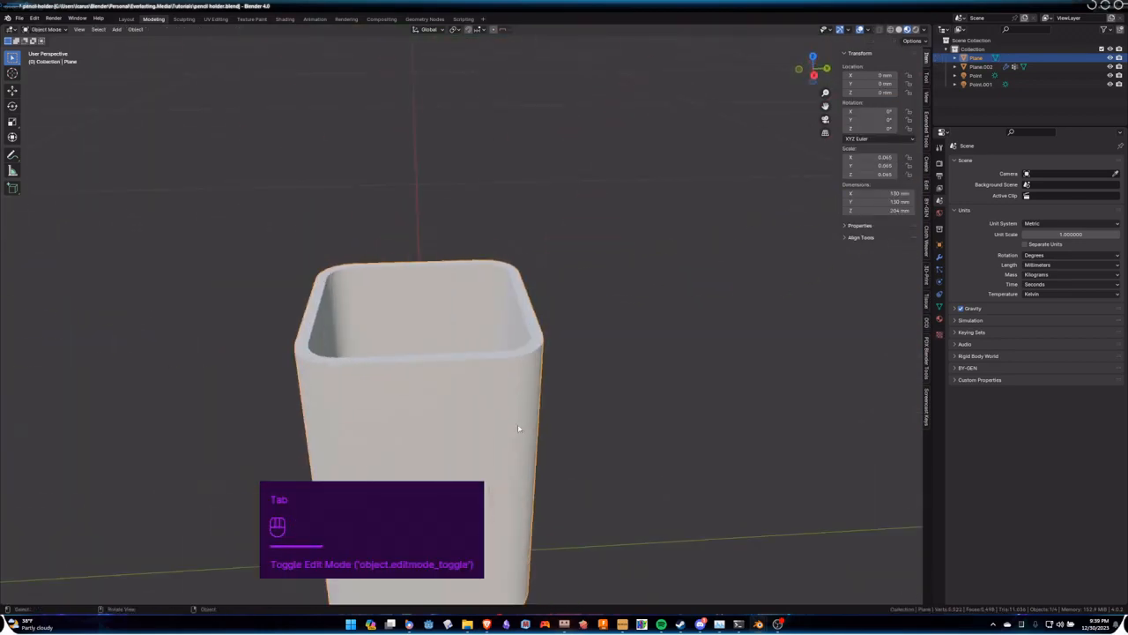
key("Tab")
Step: Try bevelling the inner and outer edge loops of the top rim with 5 segments, and undo the bevel
left_click(427, 561)
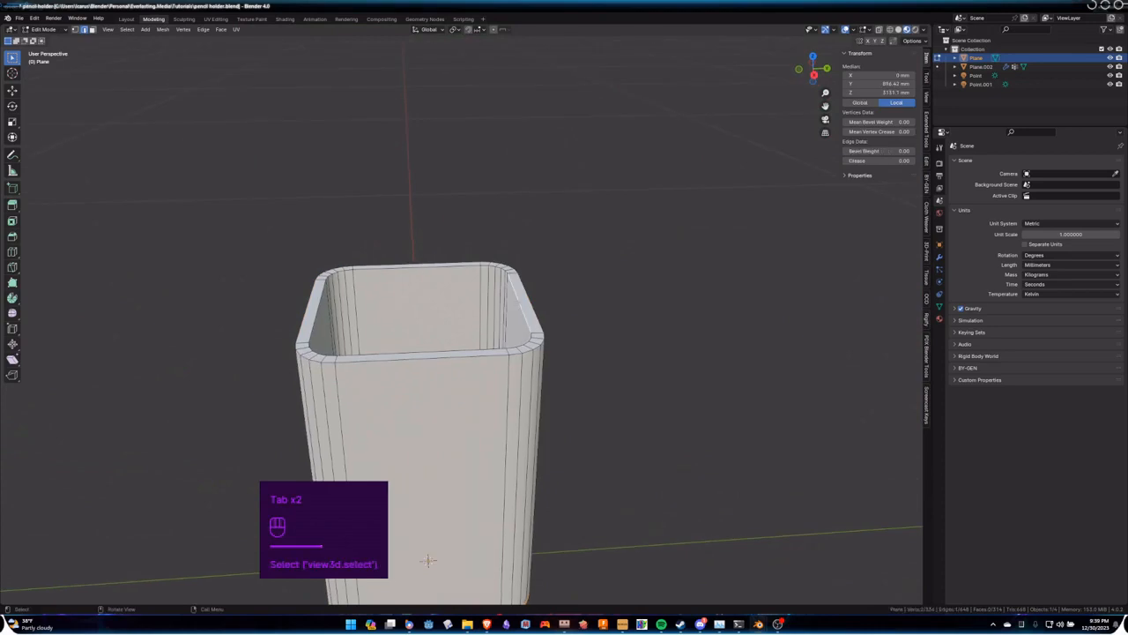
scroll(526, 303, "up", 4)
middle_click_drag(548, 334, 526, 385)
left_click(526, 384, "alt")
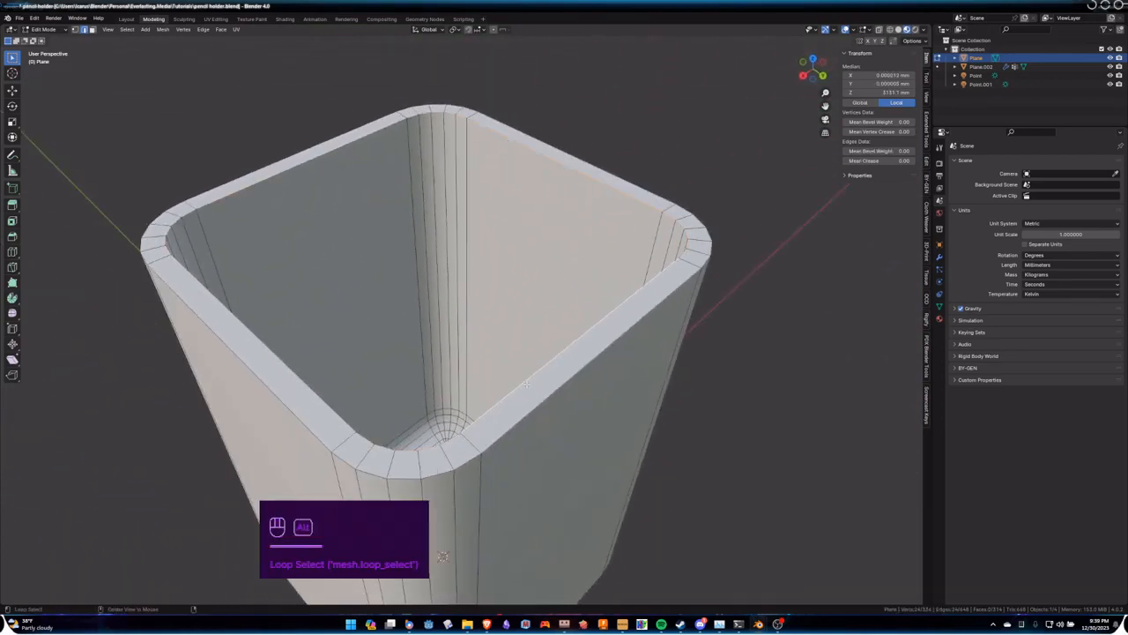
left_click(605, 354, "alt")
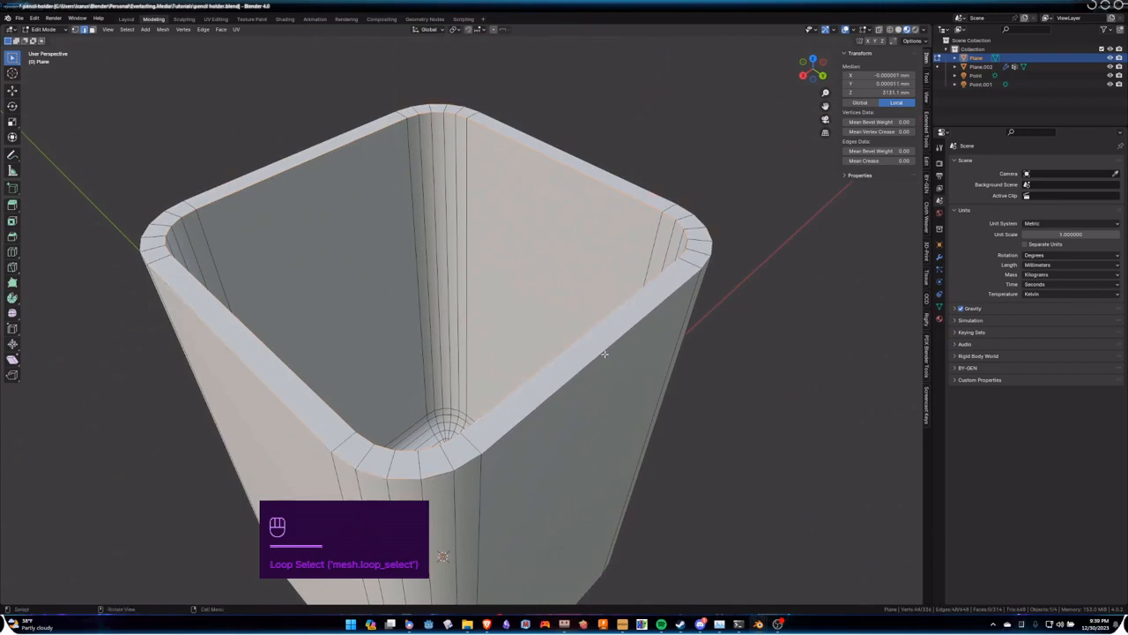
key("ctrl+b")
scroll(617, 352, "up", 4)
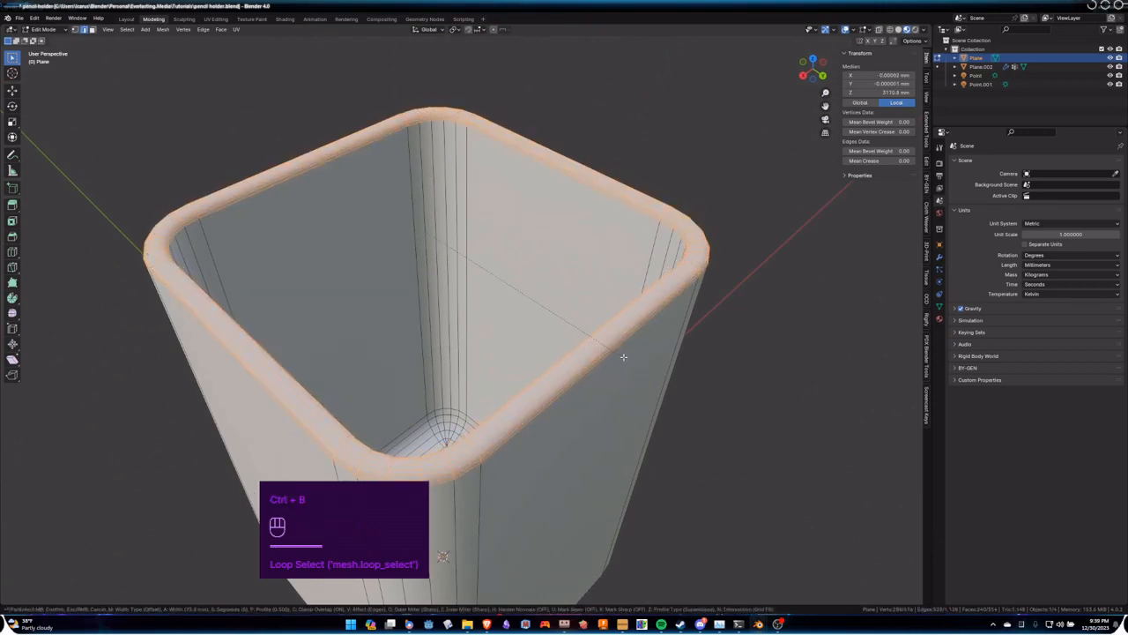
left_click(622, 355)
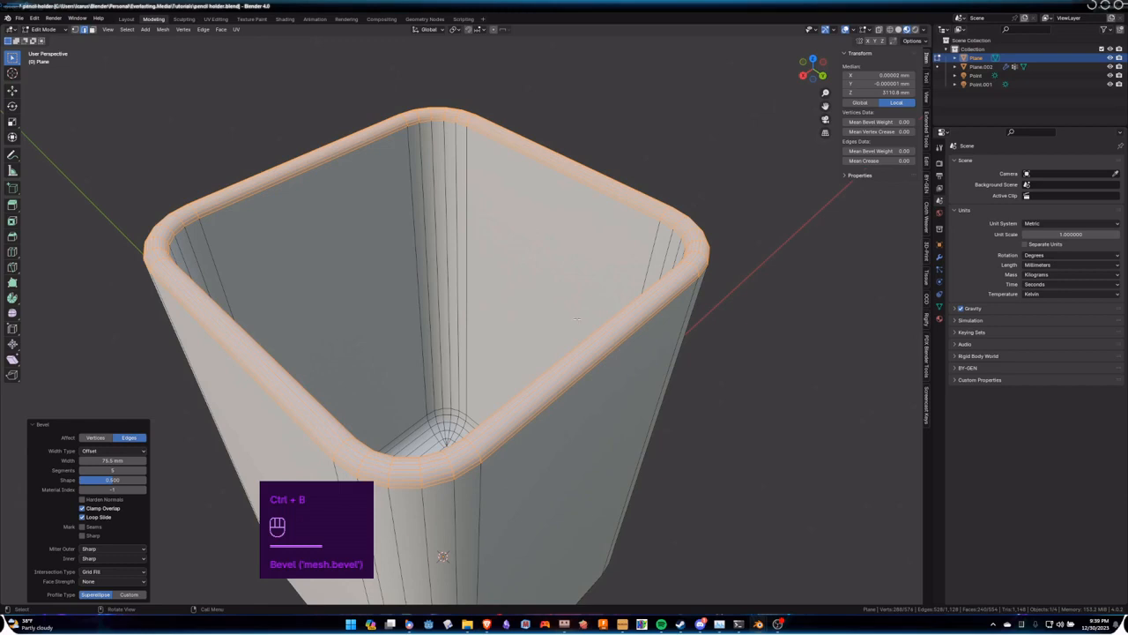
scroll(435, 401, "down", 2)
middle_click_drag(434, 400, 451, 419)
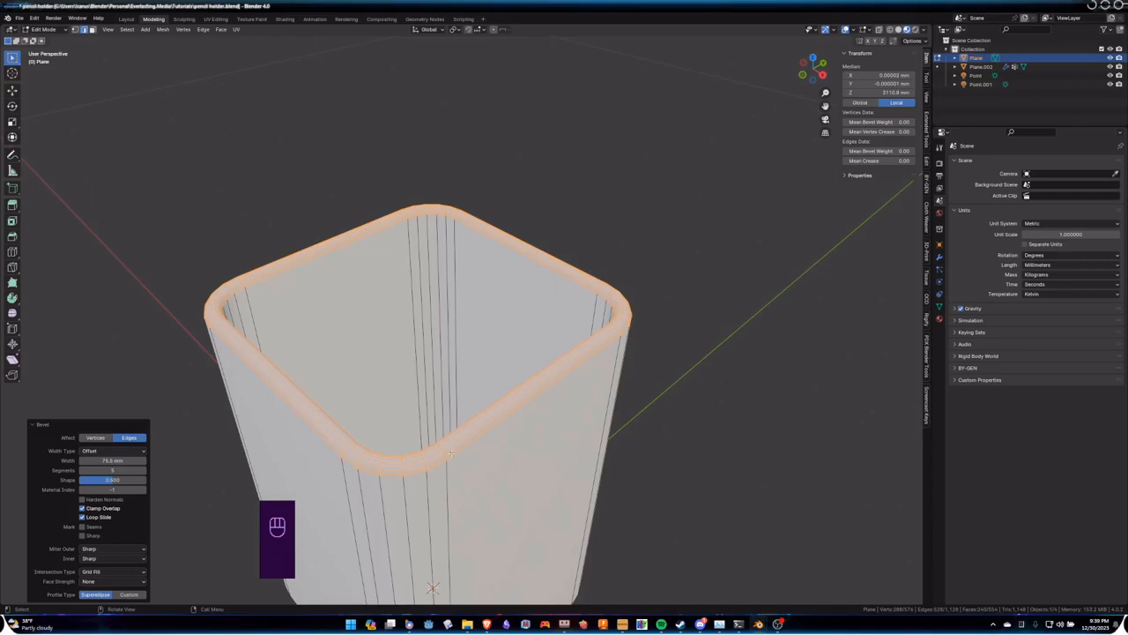
key("ctrl+z")
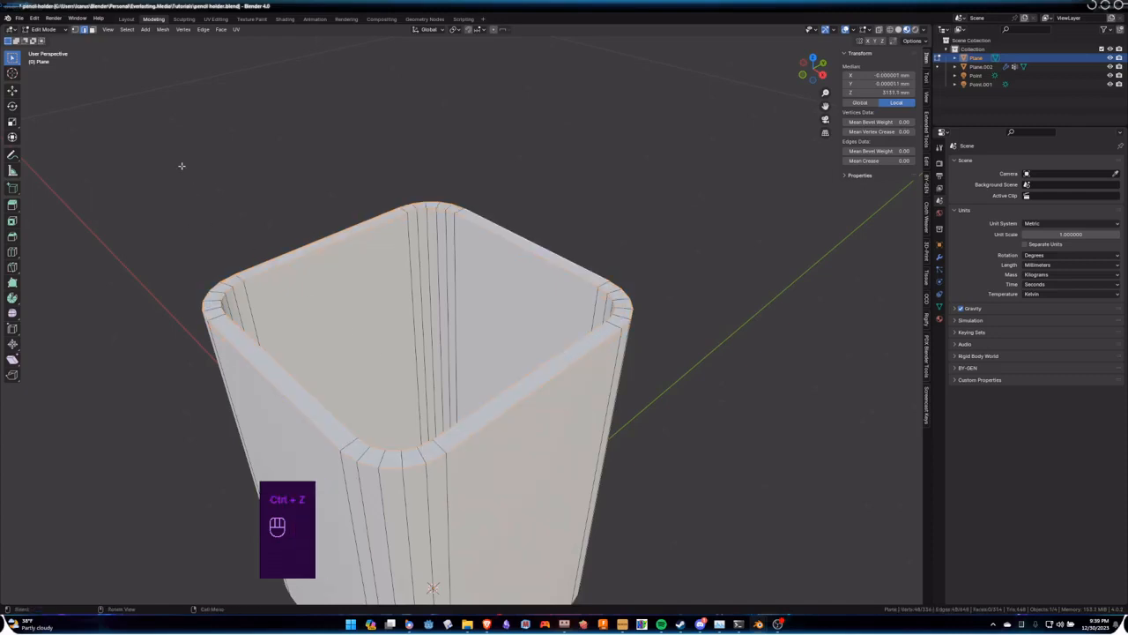
Step: In face select mode, select the top rim's whole face loop and bevel its edges about 55 mm with 5 segments
left_click(92, 30)
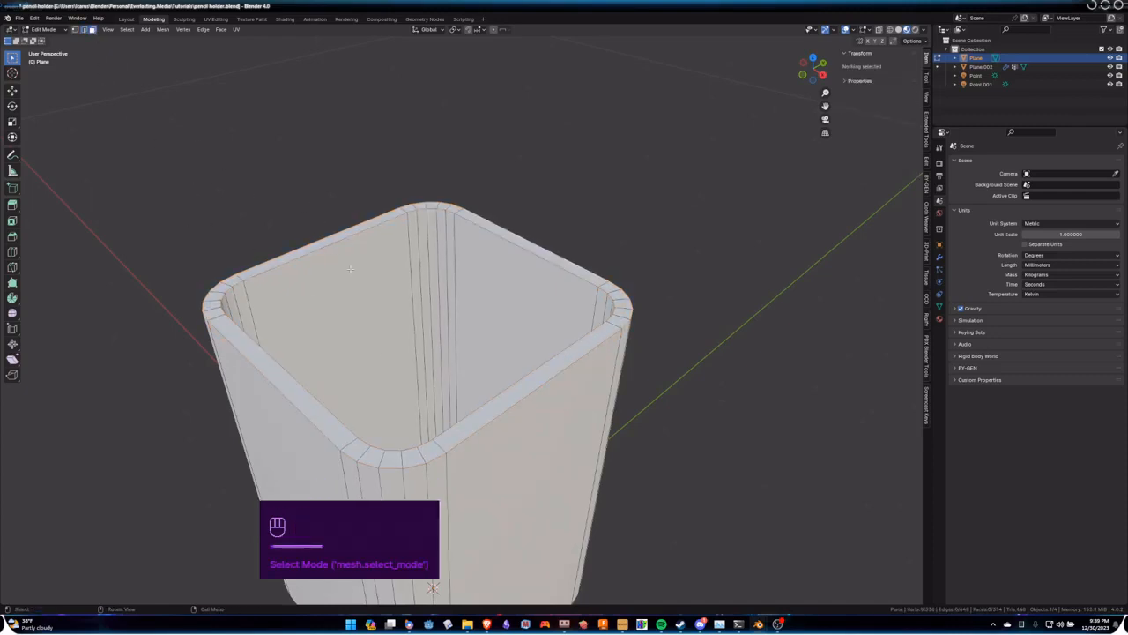
left_click(438, 449, "alt")
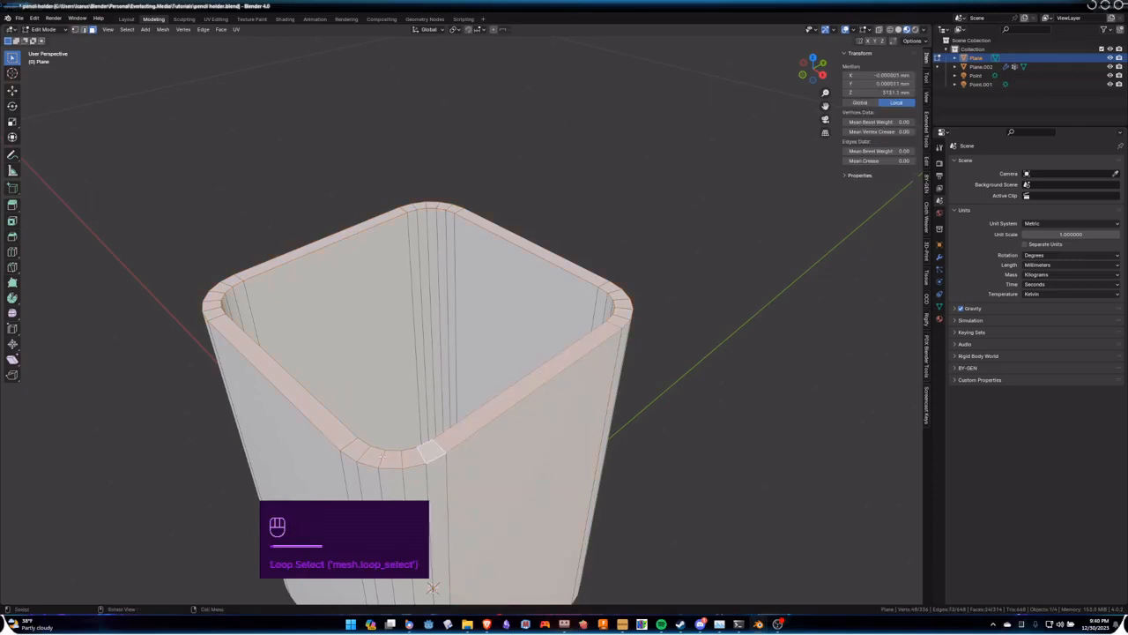
middle_click_drag(466, 439, 428, 559)
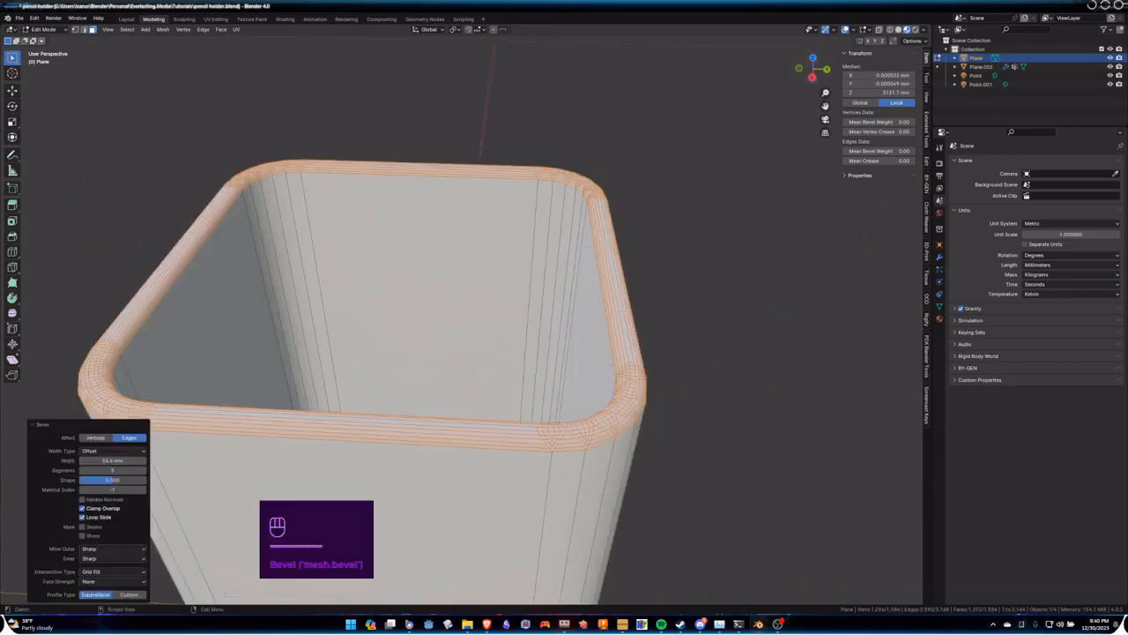
middle_click_drag(621, 342, 405, 598)
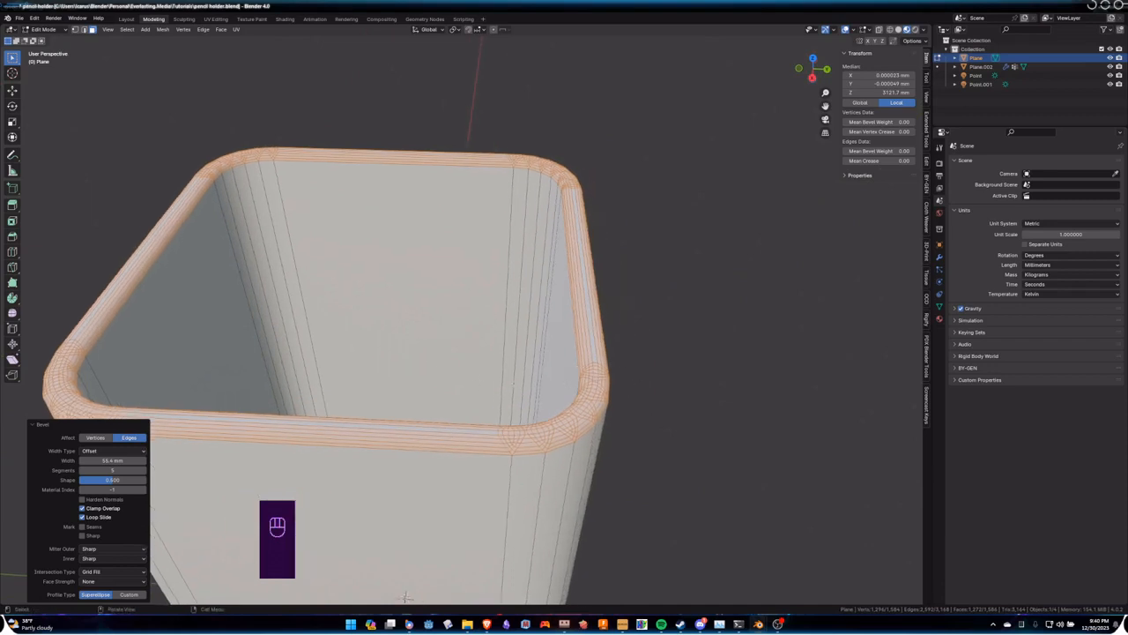
middle_click_drag(617, 380, 537, 357)
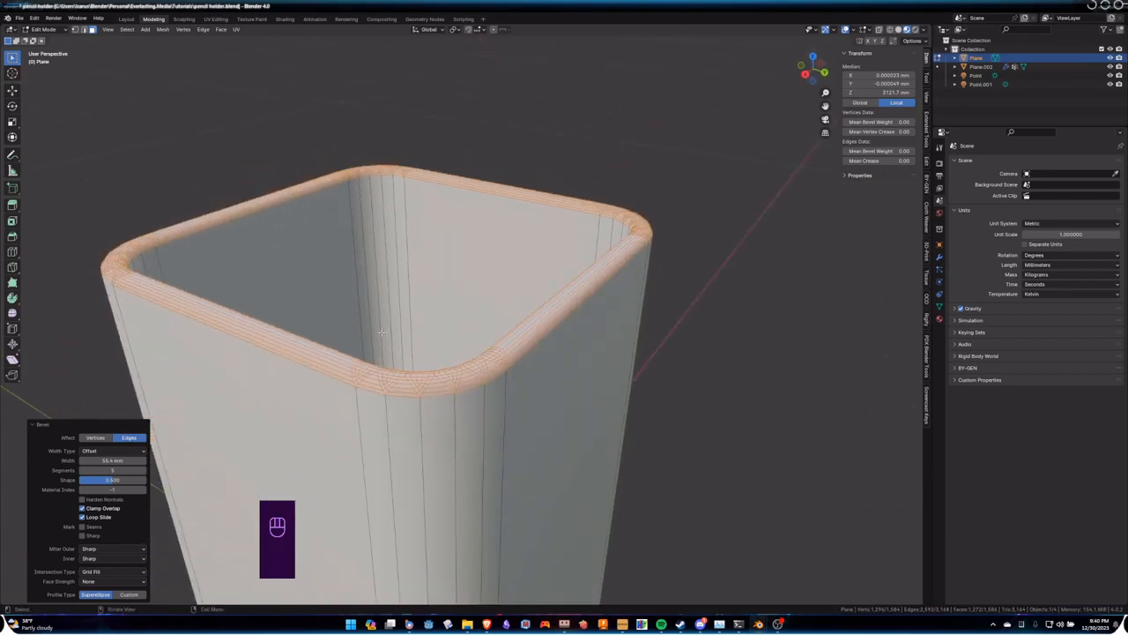
middle_click_drag(336, 356, 425, 397)
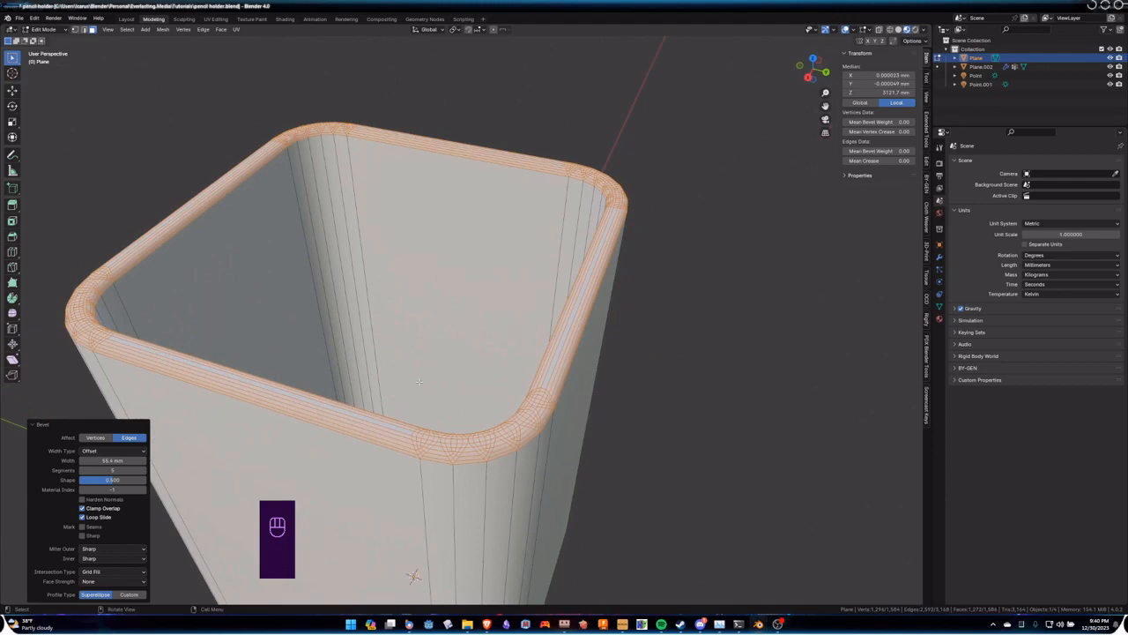
Step: Undo the last bevel on the top rim's face loop
middle_click_drag(419, 381, 461, 566)
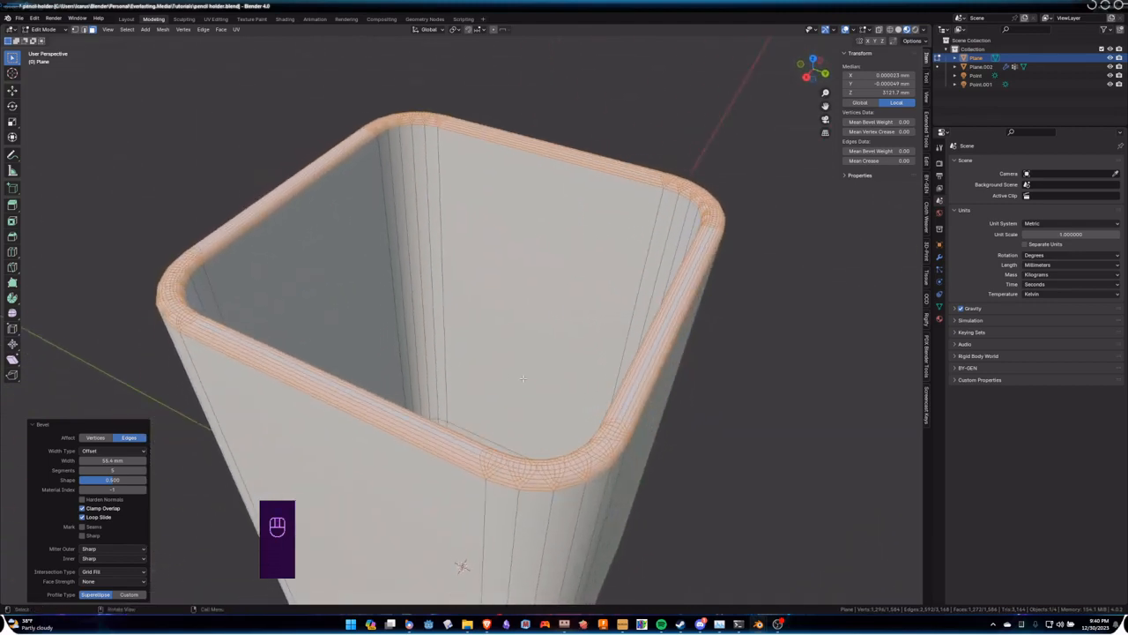
key("ctrl+z")
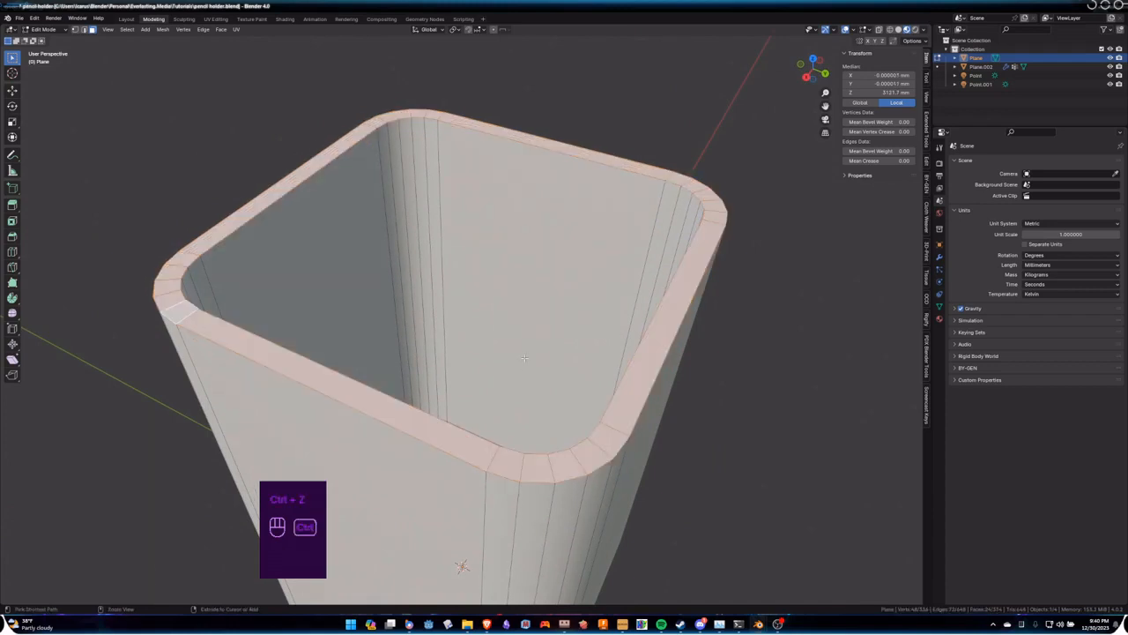
middle_click_drag(526, 358, 561, 361)
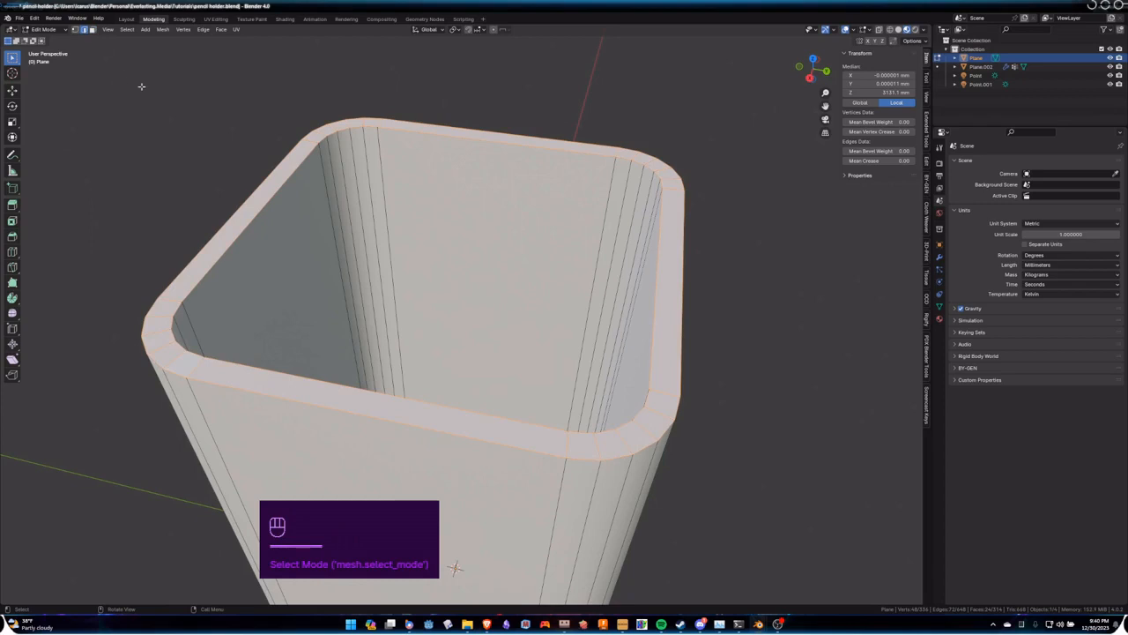
Step: In edge select mode, select the top rim's inner and outer edge loops and bevel them about 46 mm with 5 segments
left_click(292, 371, "alt+shift")
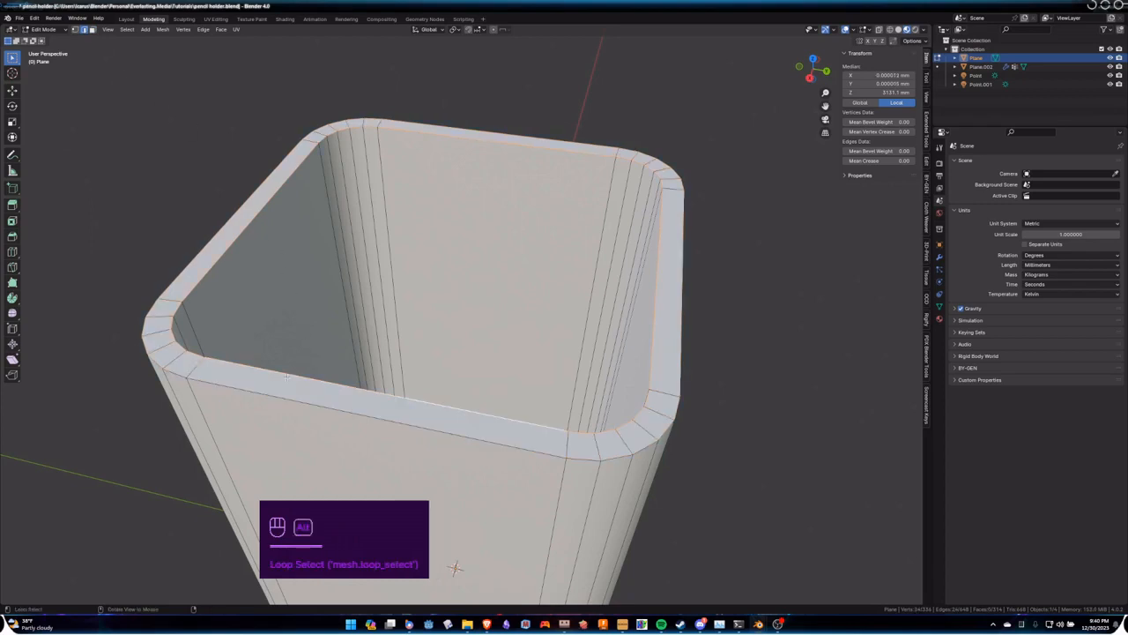
scroll(454, 568, "down", 3)
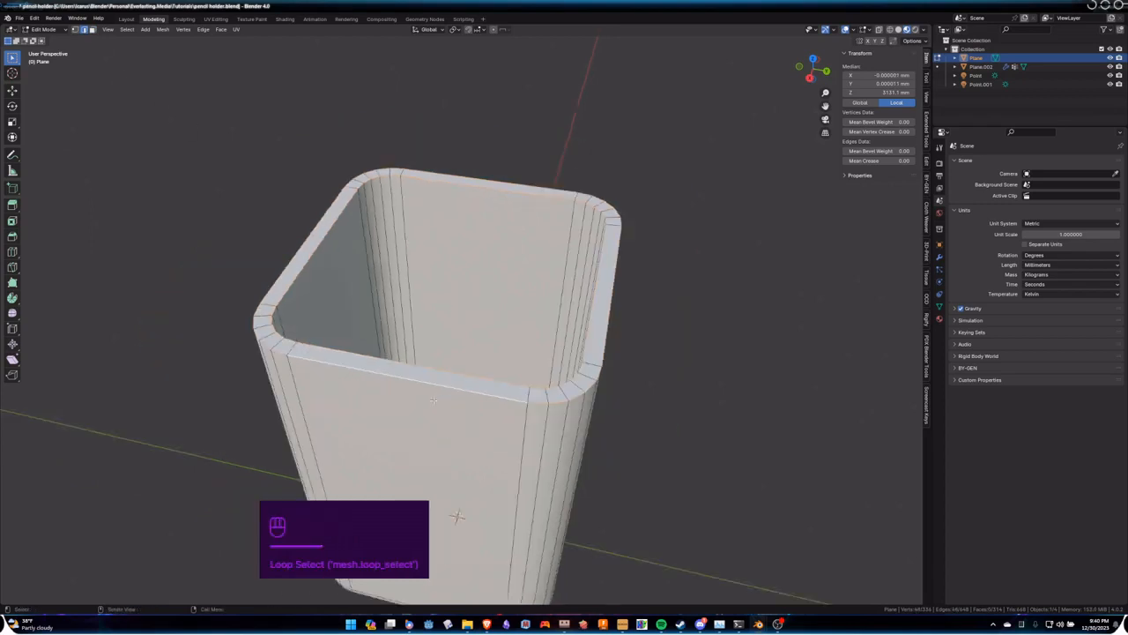
middle_click_drag(455, 568, 466, 382)
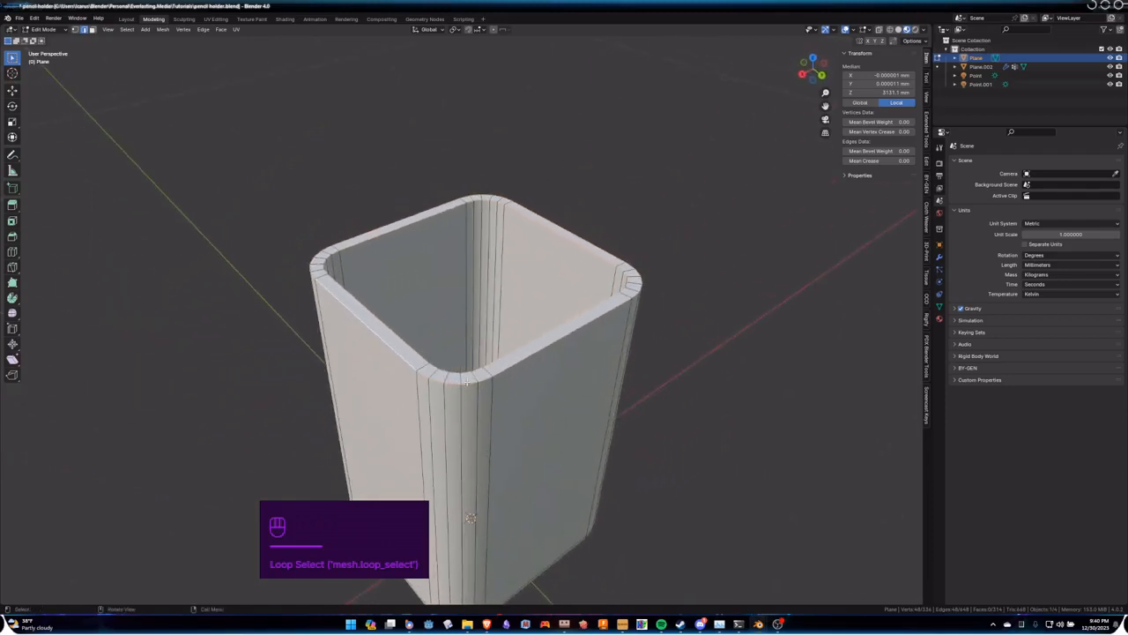
key("ctrl+b")
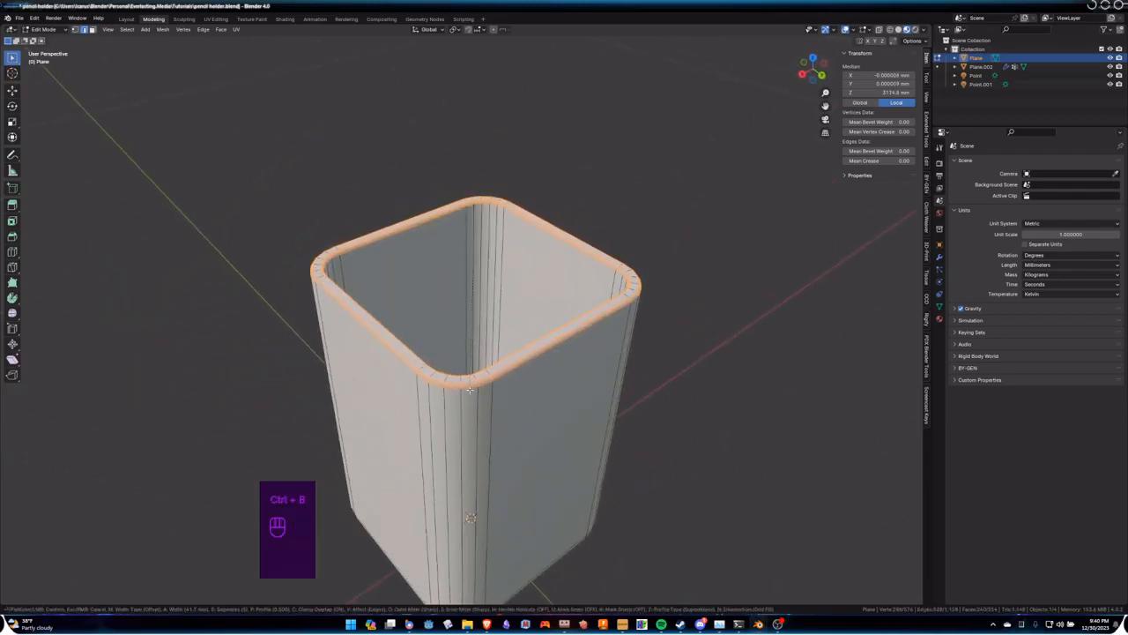
left_click(470, 390)
scroll(493, 390, "up", 3)
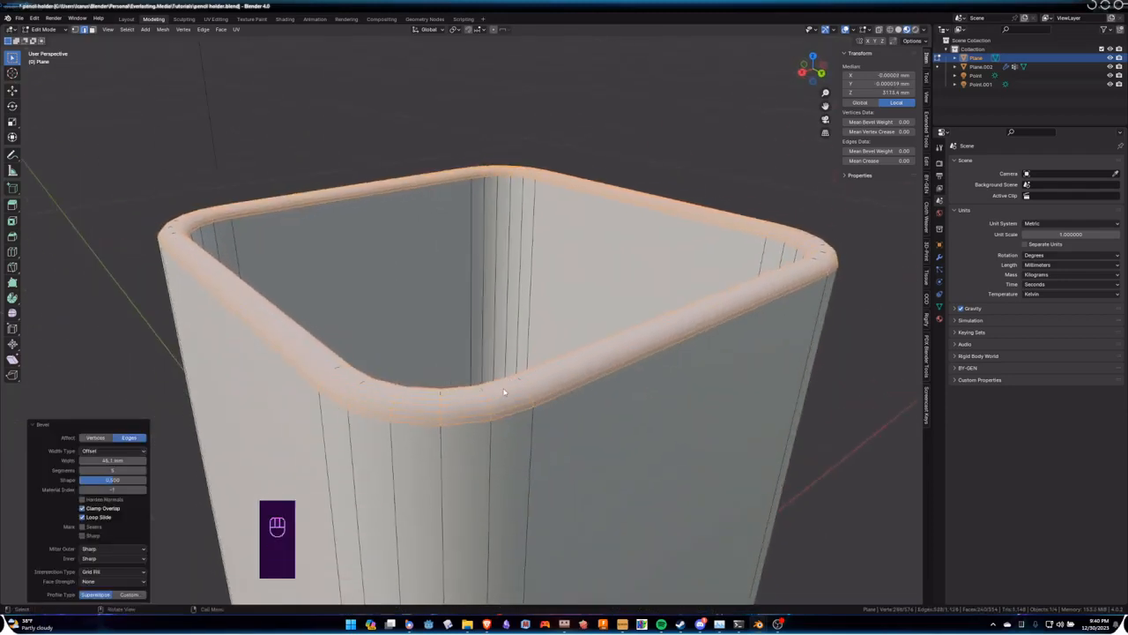
Step: Examine the rounded rim and overall shape of the holder in Object Mode from several angles beside the green twisted reference
key("Tab")
scroll(510, 386, "down", 4)
middle_click_drag(561, 391, 512, 343)
scroll(592, 359, "down", 5)
scroll(518, 356, "up", 3)
middle_click_drag(440, 358, 478, 351, "shift")
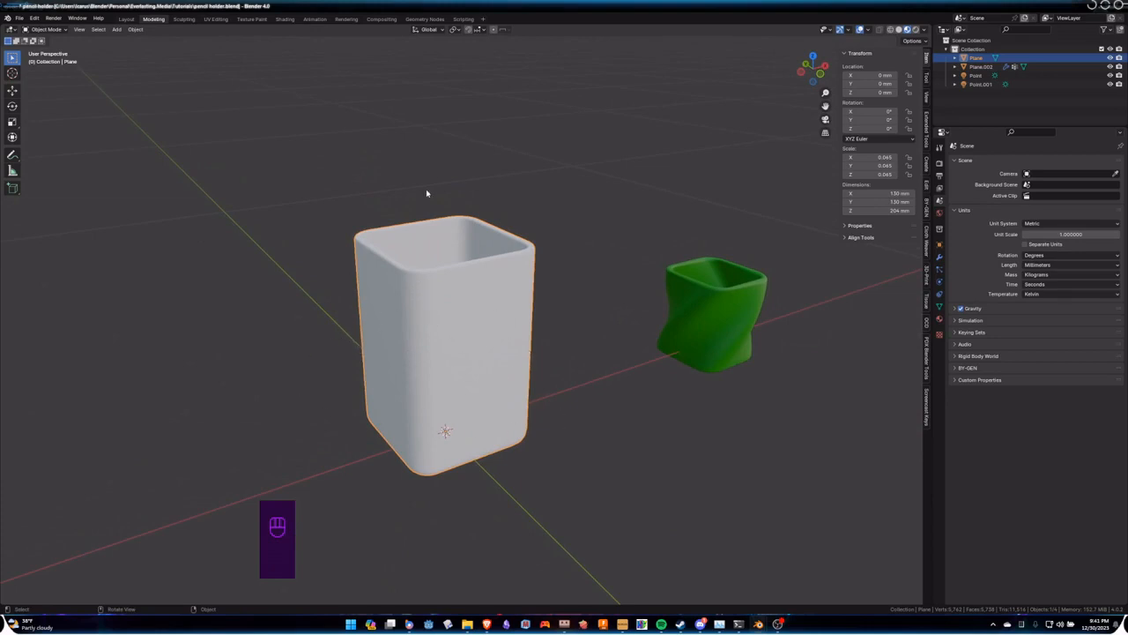
middle_click_drag(541, 270, 656, 320)
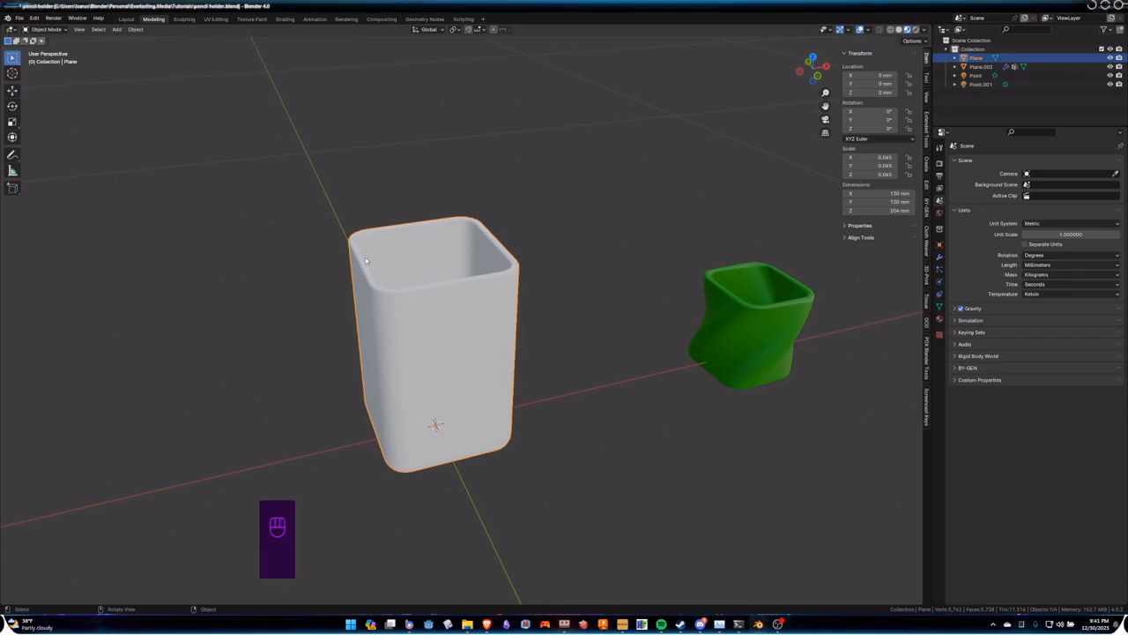
middle_click_drag(417, 260, 641, 338)
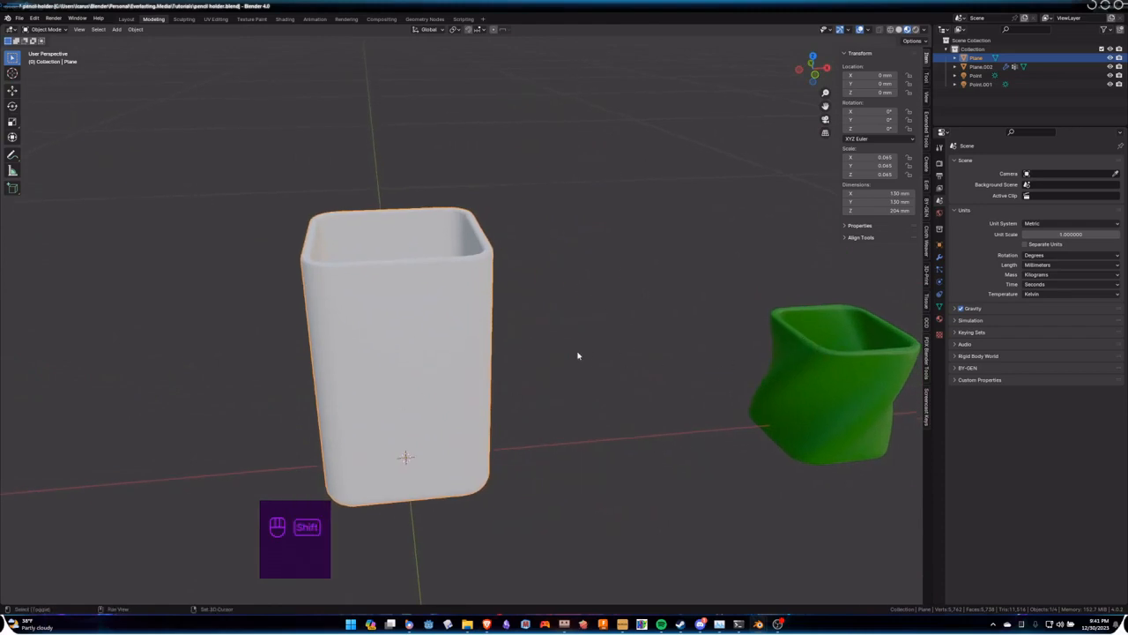
middle_click_drag(577, 355, 600, 320, "shift")
Step: In Edit Mode, add four evenly spaced horizontal loop cuts around the holder's outer walls and return to Object Mode
key("Tab")
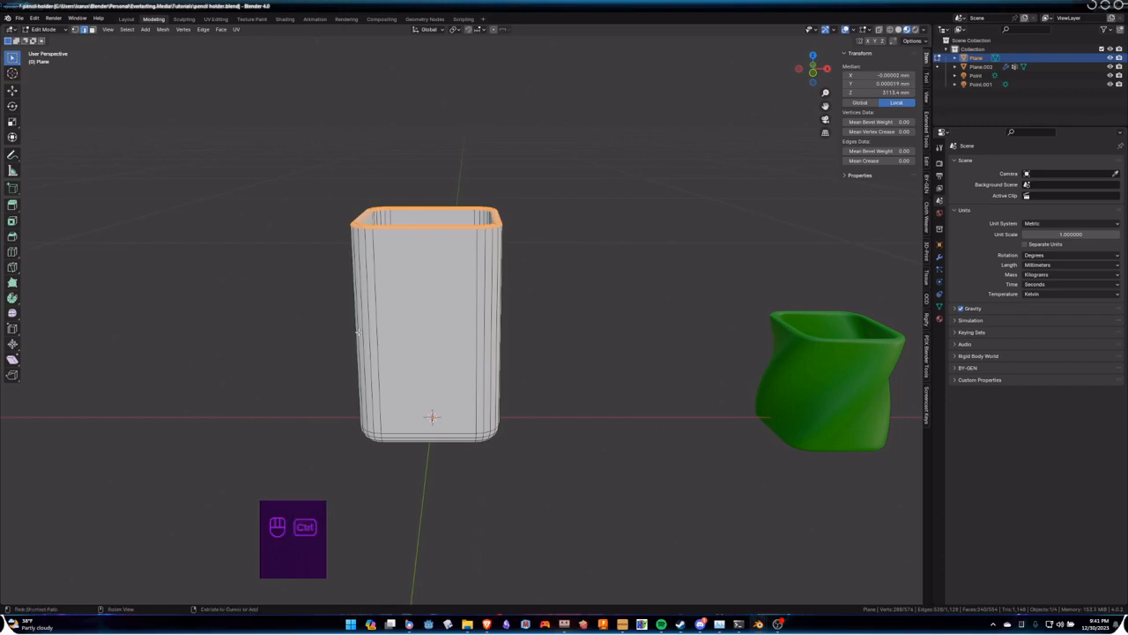
key("ctrl+r")
scroll(368, 331, "up", 4)
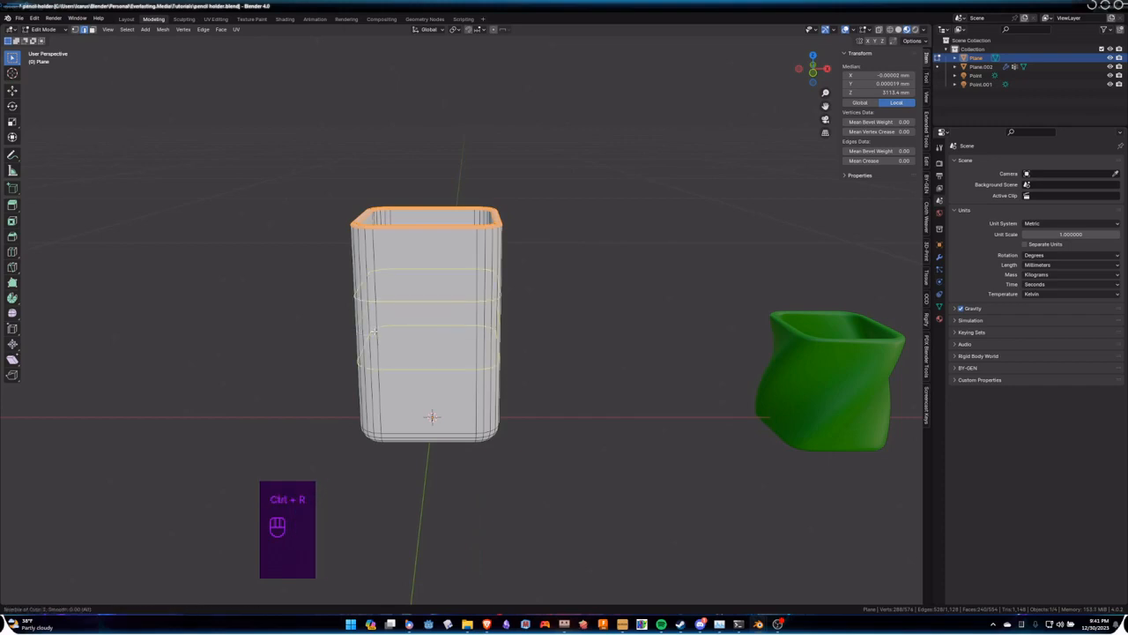
left_click(375, 331)
right_click(377, 327)
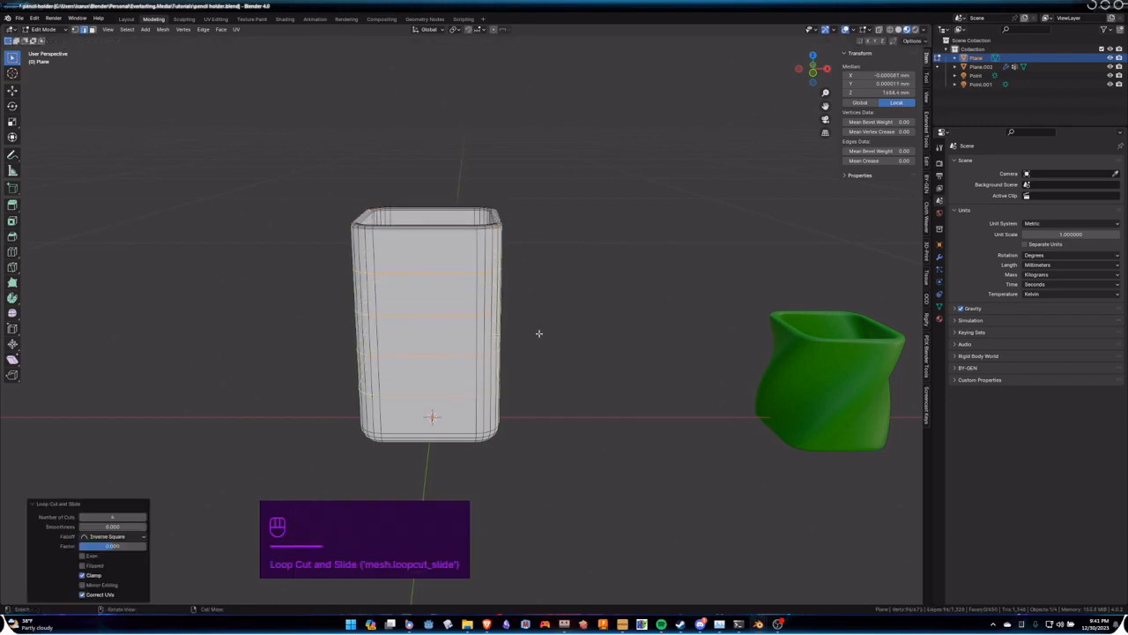
key("Tab")
key("Tab")
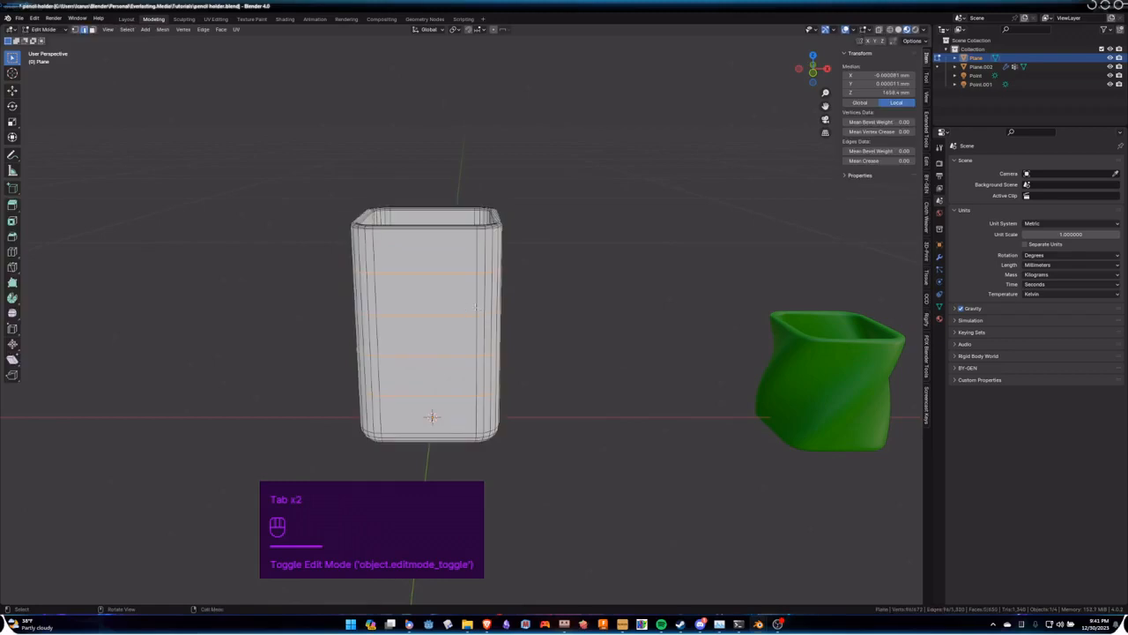
middle_click_drag(476, 307, 521, 309)
key("Tab")
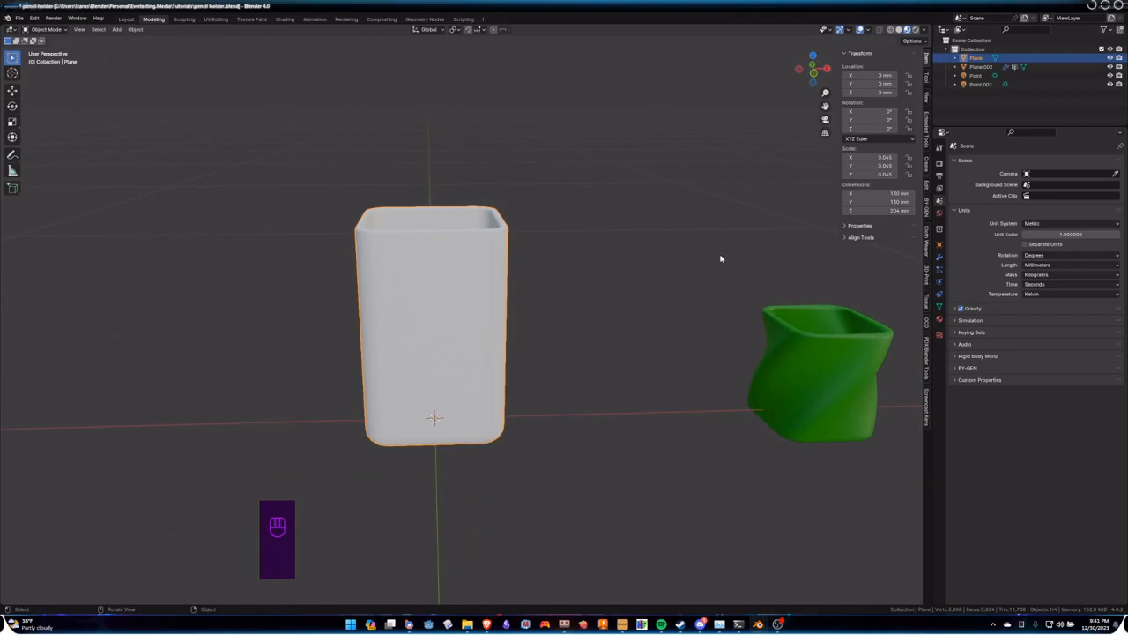
Step: Add a Simple Deform modifier in Twist mode to the white holder and set its axis to Z
key("Tab")
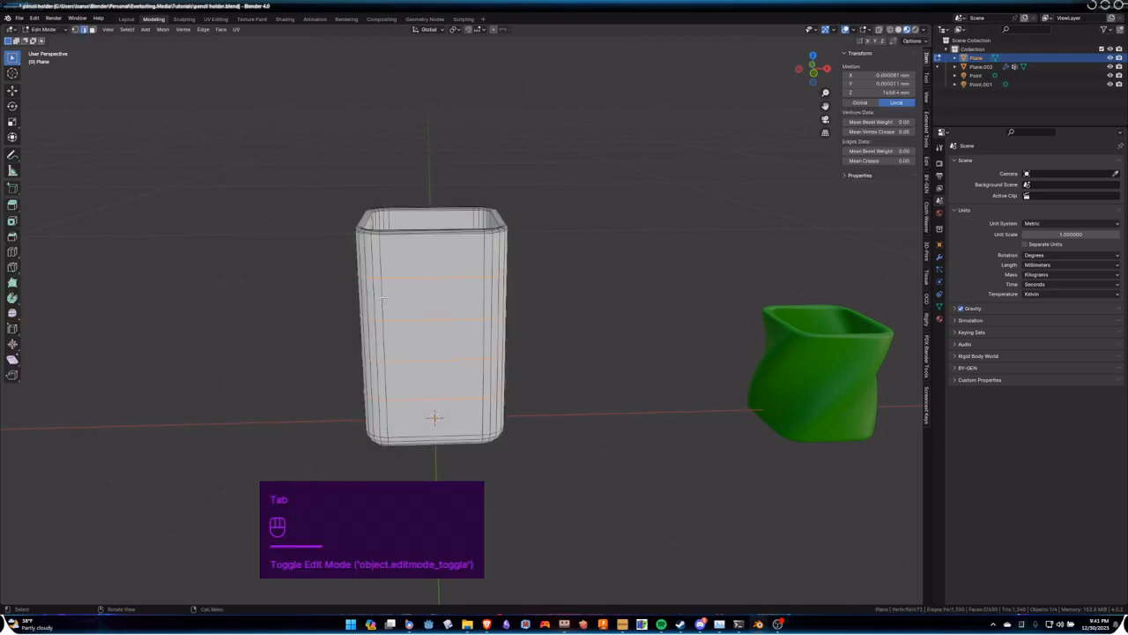
key("Tab")
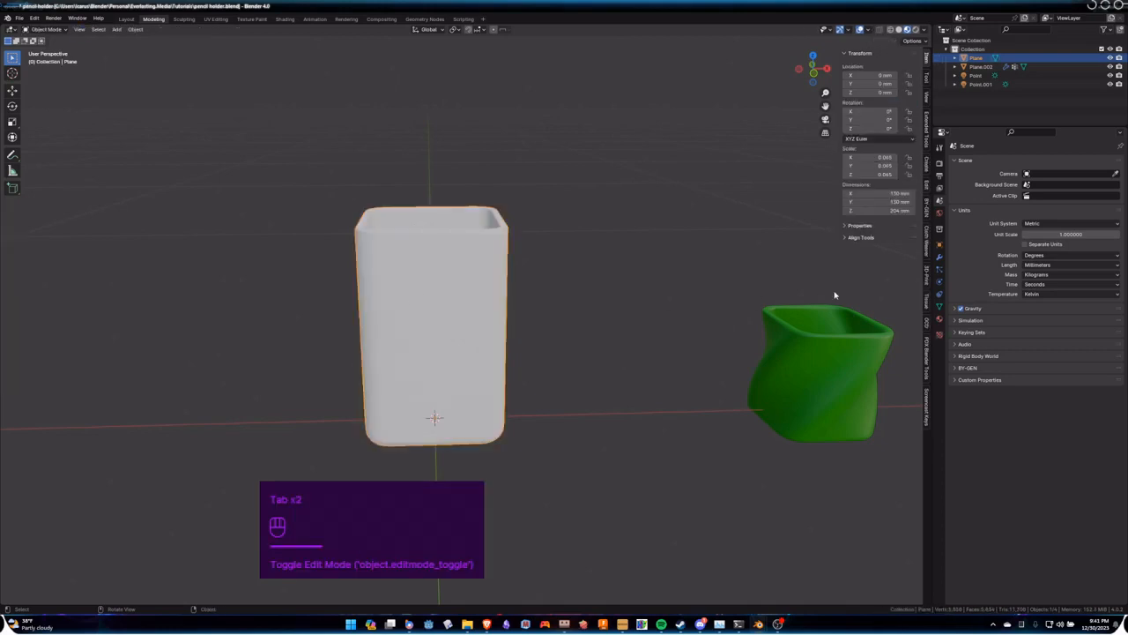
left_click(940, 257)
left_click(1007, 162)
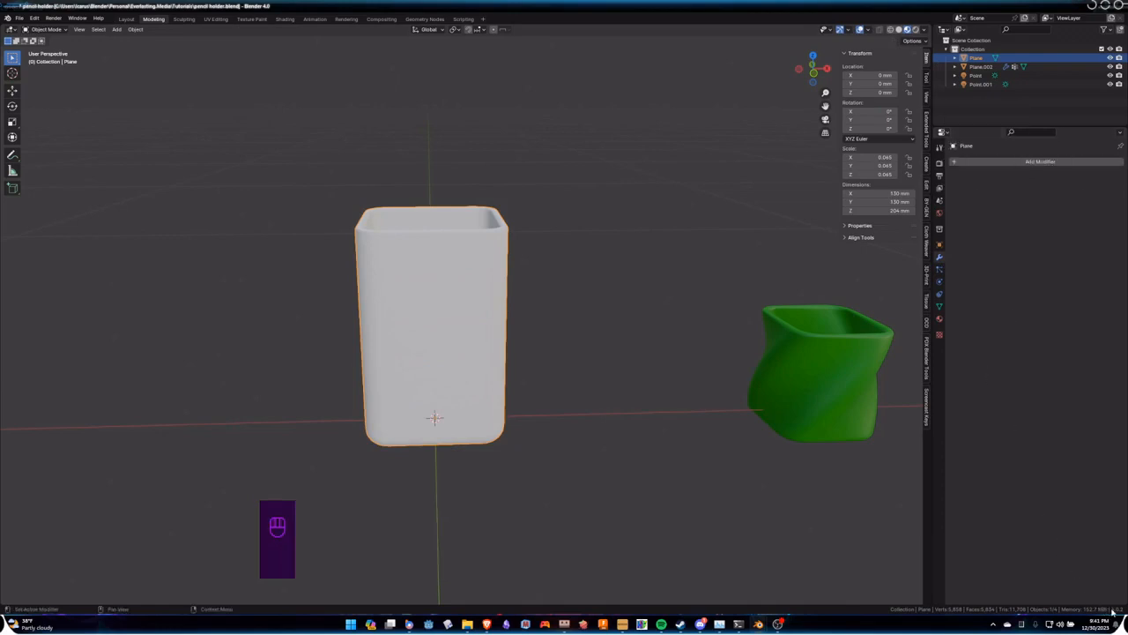
left_click(1020, 162)
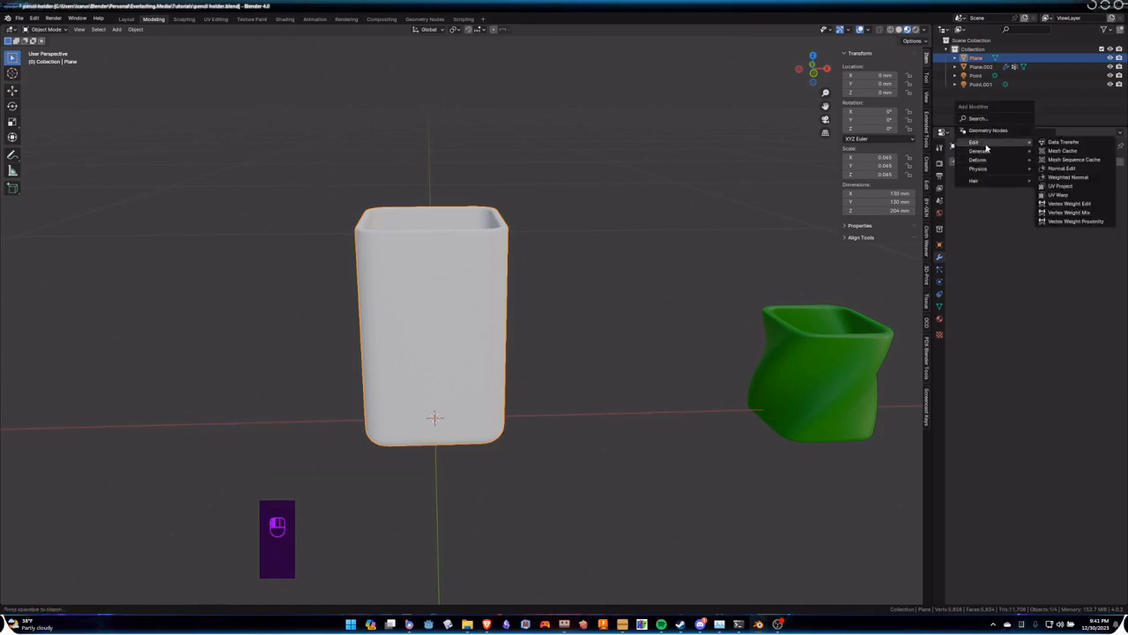
mouse_move(989, 153)
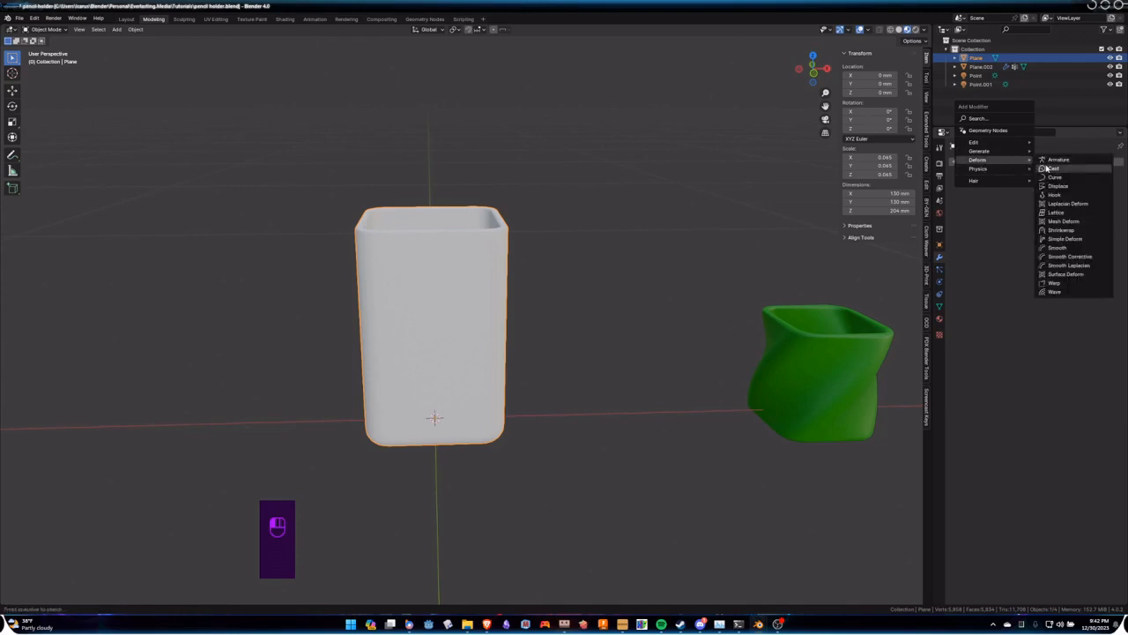
left_click(1064, 238)
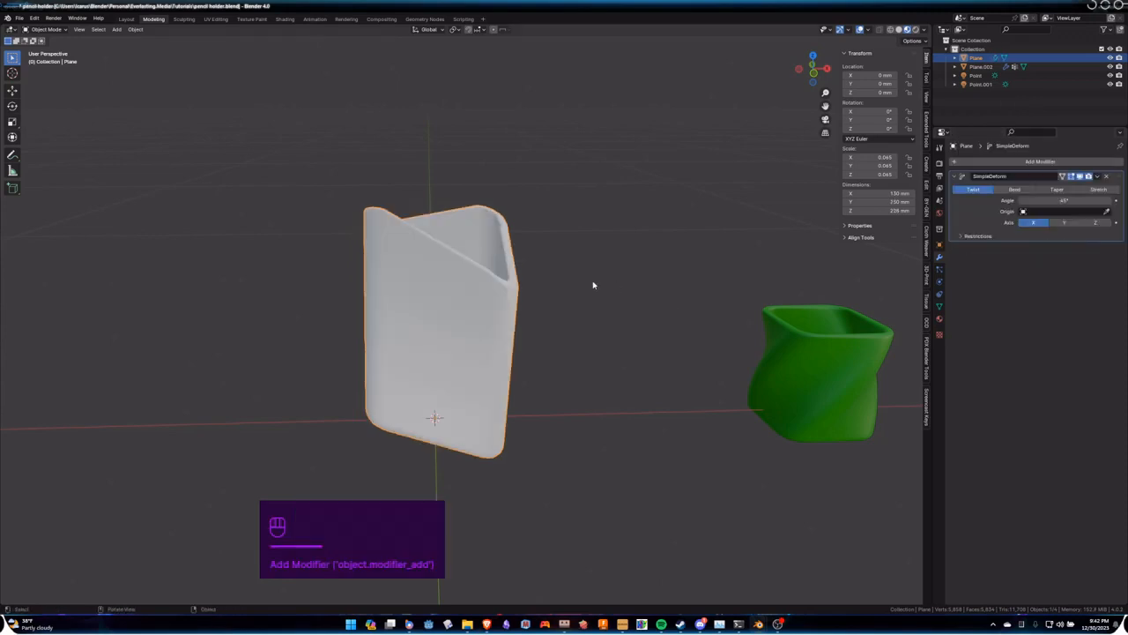
middle_click_drag(594, 282, 634, 290)
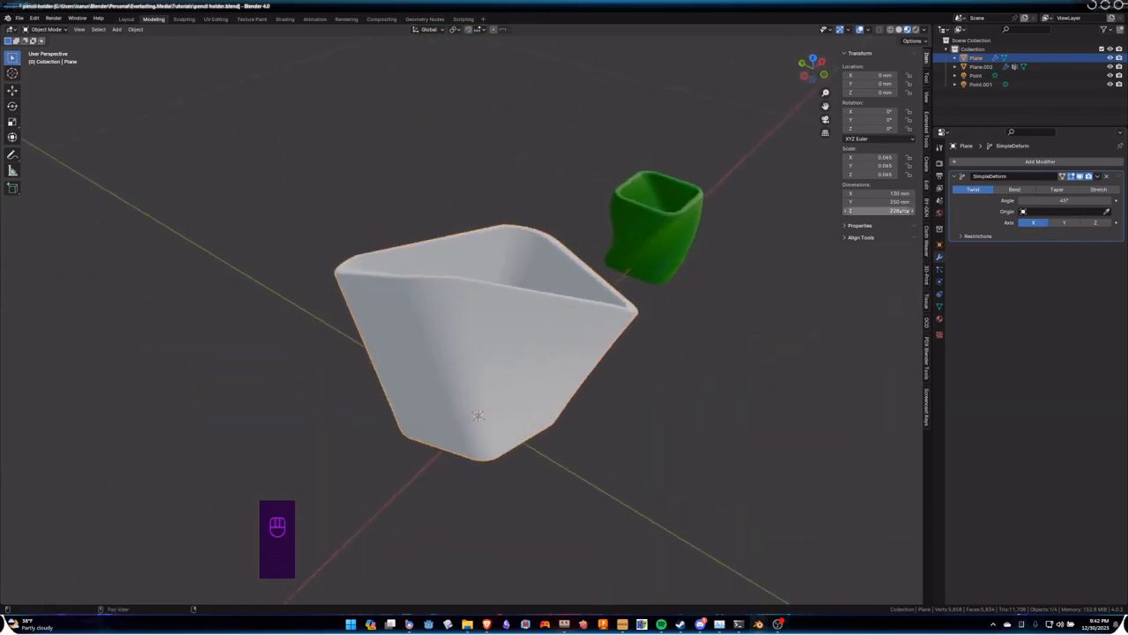
left_click(1096, 222)
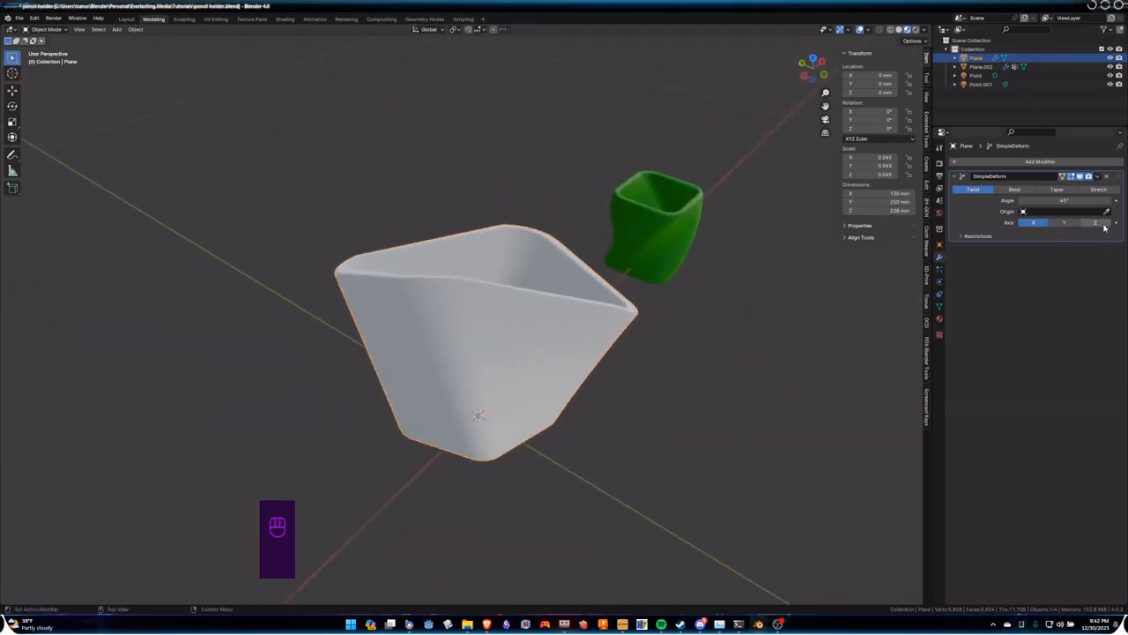
middle_click_drag(600, 319, 556, 306)
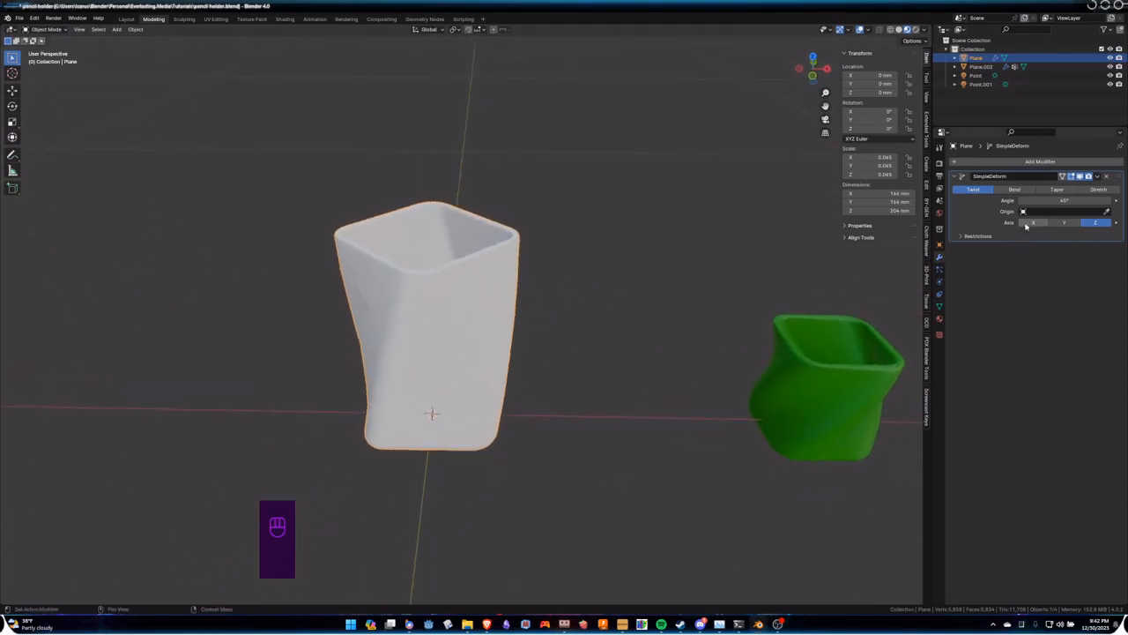
Step: Set the twist angle to 90° and inspect the inner and outer walls of the twisted holder
left_click(1062, 201)
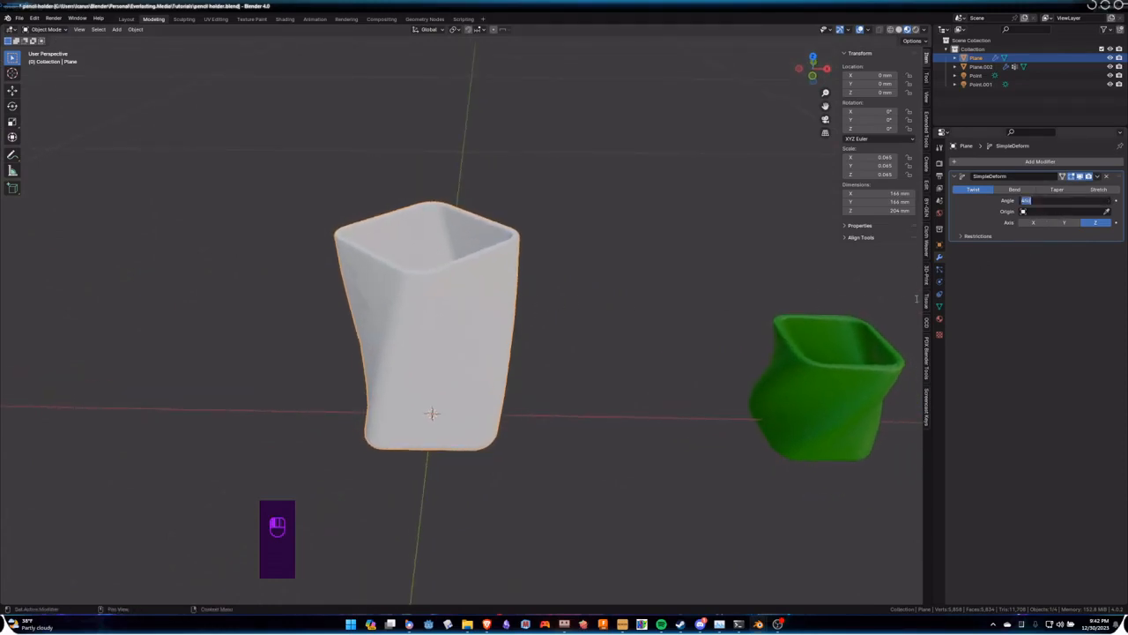
type("90")
key("Return")
middle_click_drag(605, 327, 663, 347)
middle_click_drag(632, 413, 580, 358)
middle_click_drag(455, 353, 394, 380)
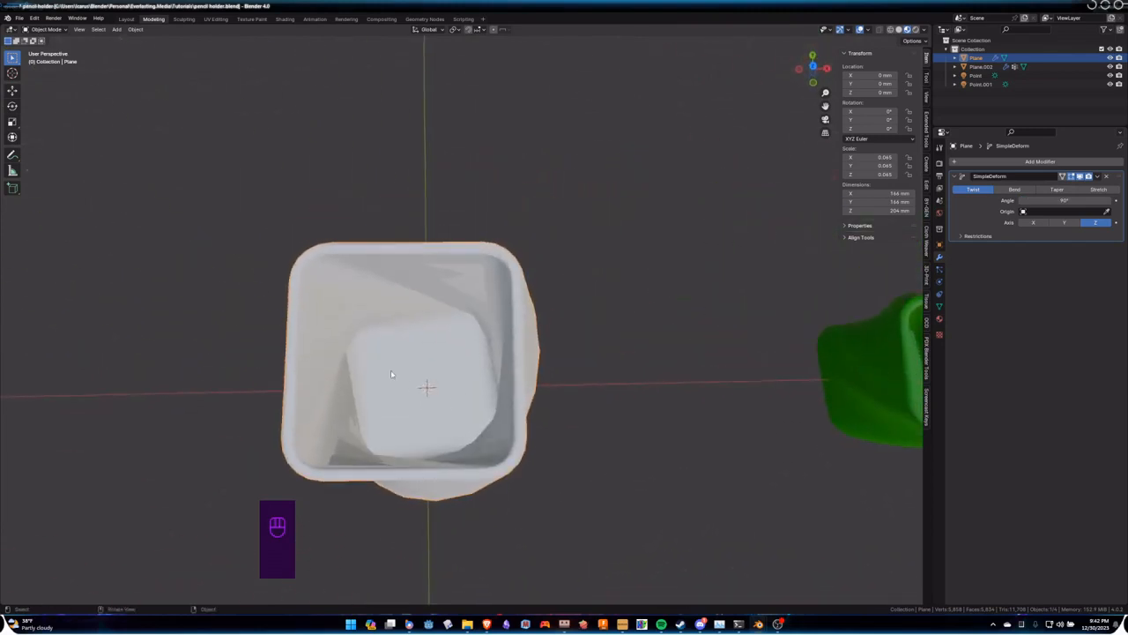
middle_click_drag(573, 458, 489, 410)
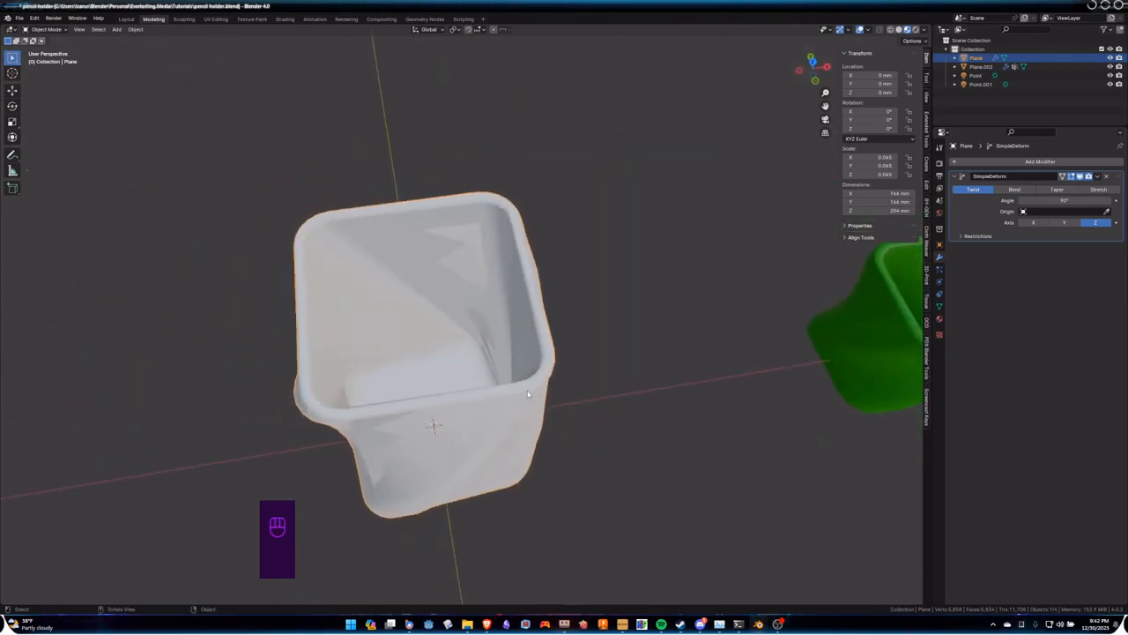
Step: Enter Edit Mode on the twisted holder and switch the viewport to wireframe display
key("Tab")
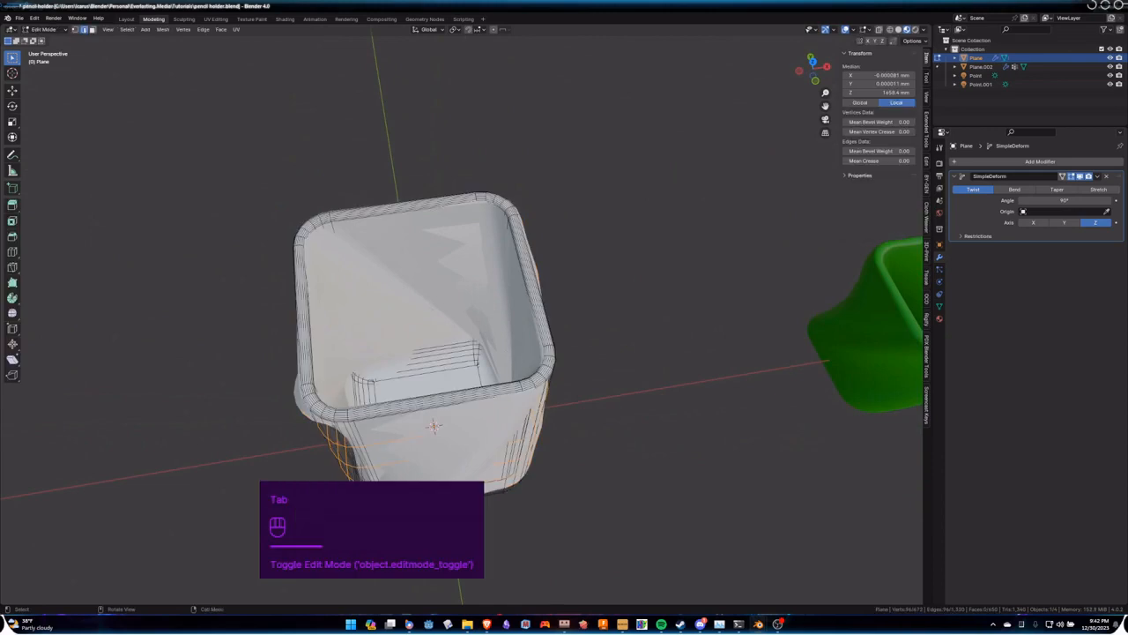
key("z")
middle_click_drag(374, 338, 379, 325)
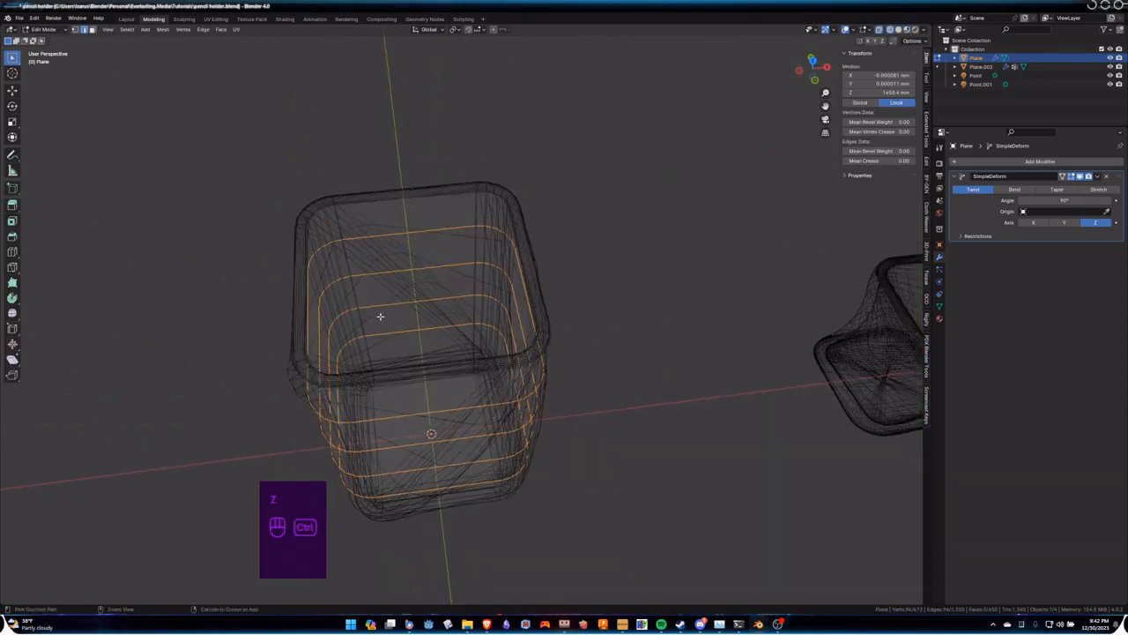
key("ctrl+r")
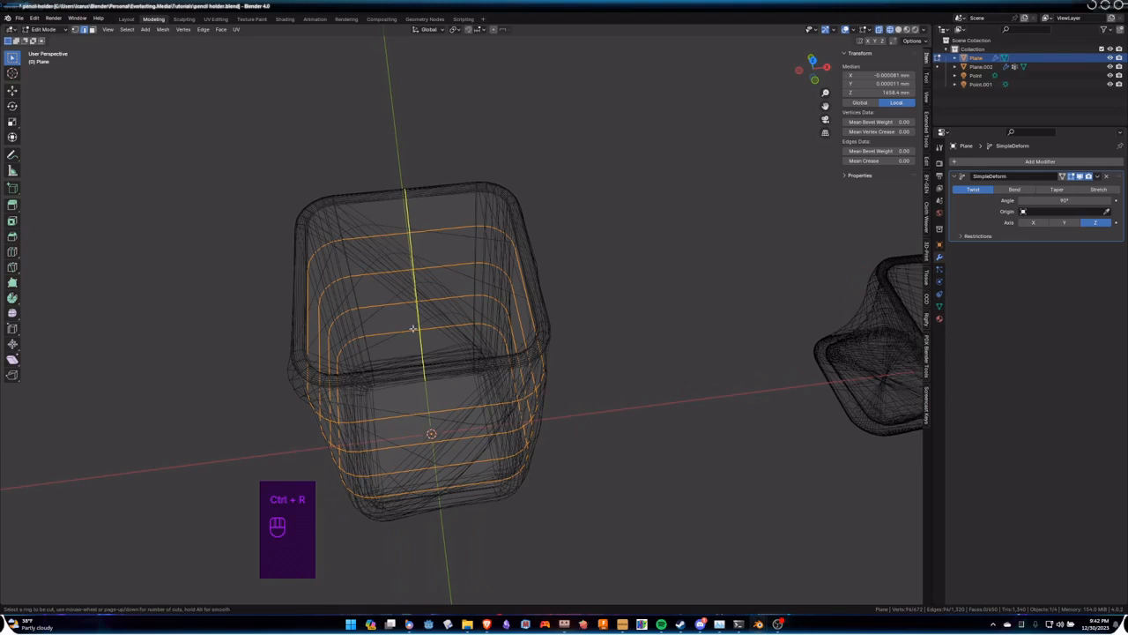
right_click(421, 312)
key("a")
key("a")
key("a")
key("a")
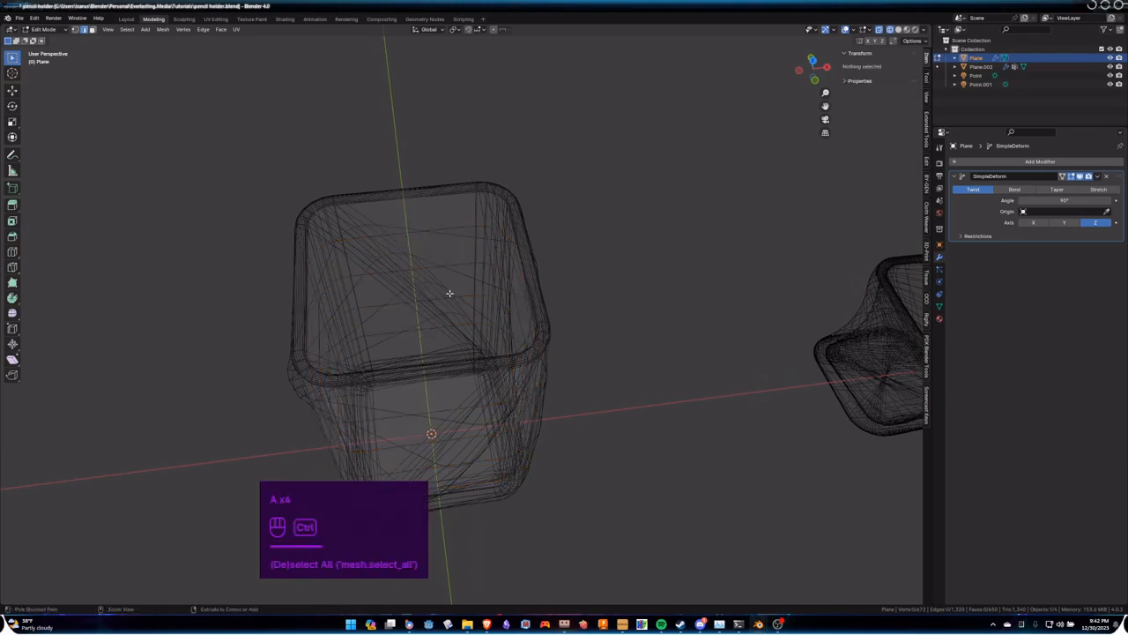
Step: Add four evenly spaced horizontal loop cuts around the inner cavity walls of the holder
key("ctrl+r")
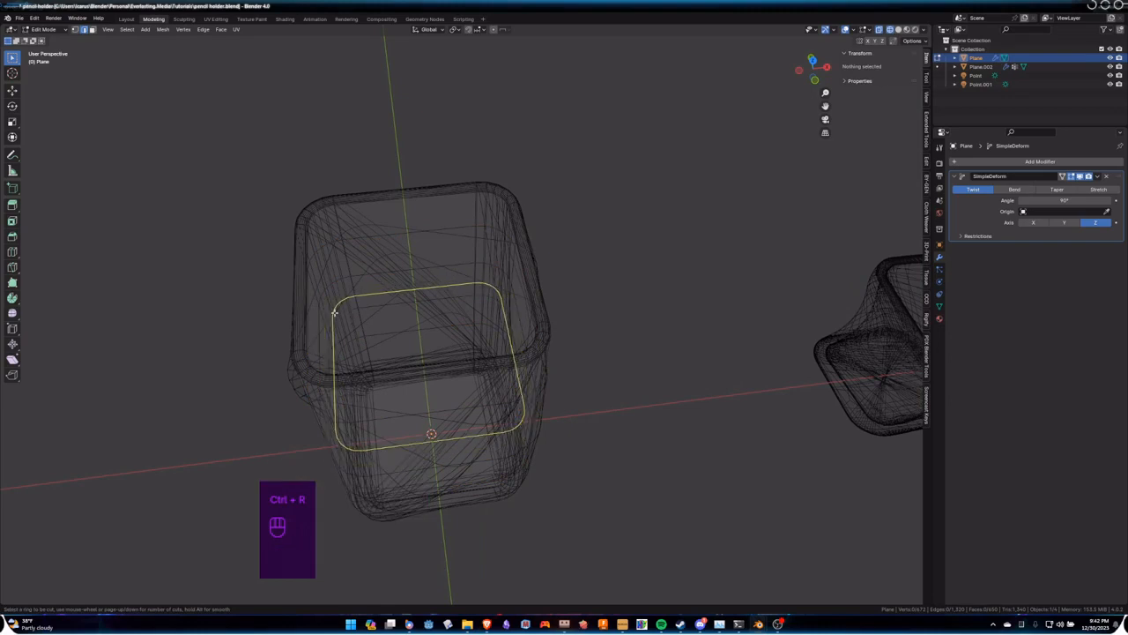
scroll(335, 312, "up", 1)
scroll(335, 312, "up", 2)
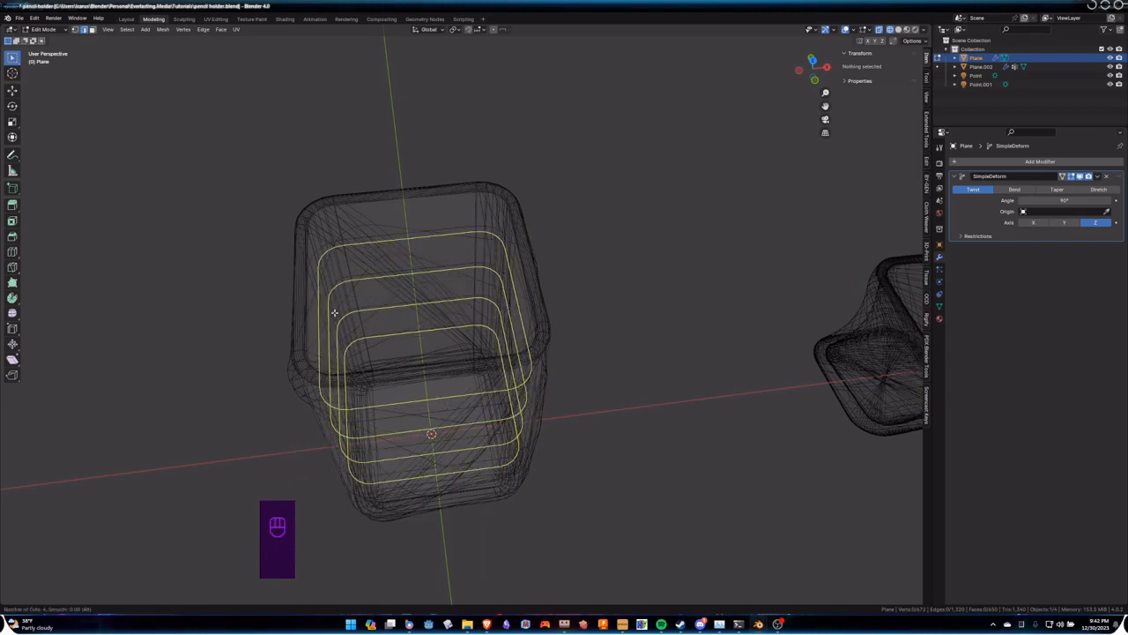
left_click(335, 312)
right_click(335, 312)
scroll(566, 371, "down", 2)
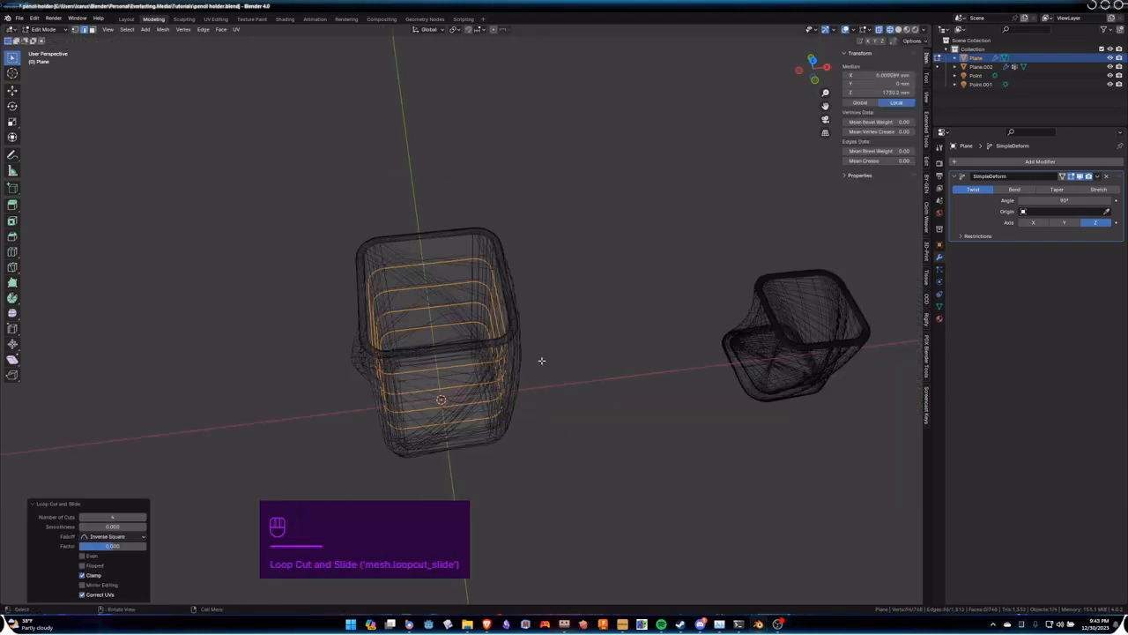
Step: Leave Edit Mode, restore material preview shading, and inspect the inner and outer walls of the twisted holder
key("Tab")
key("z")
mouse_move(552, 378)
middle_mouse_down()
mouse_move(559, 390)
mouse_move(558, 359)
mouse_move(627, 368)
mouse_move(481, 294)
mouse_move(688, 398)
mouse_move(688, 385)
mouse_move(617, 339)
mouse_move(617, 358)
mouse_move(626, 355)
mouse_move(543, 302)
mouse_move(650, 327)
mouse_move(535, 333)
middle_mouse_up()
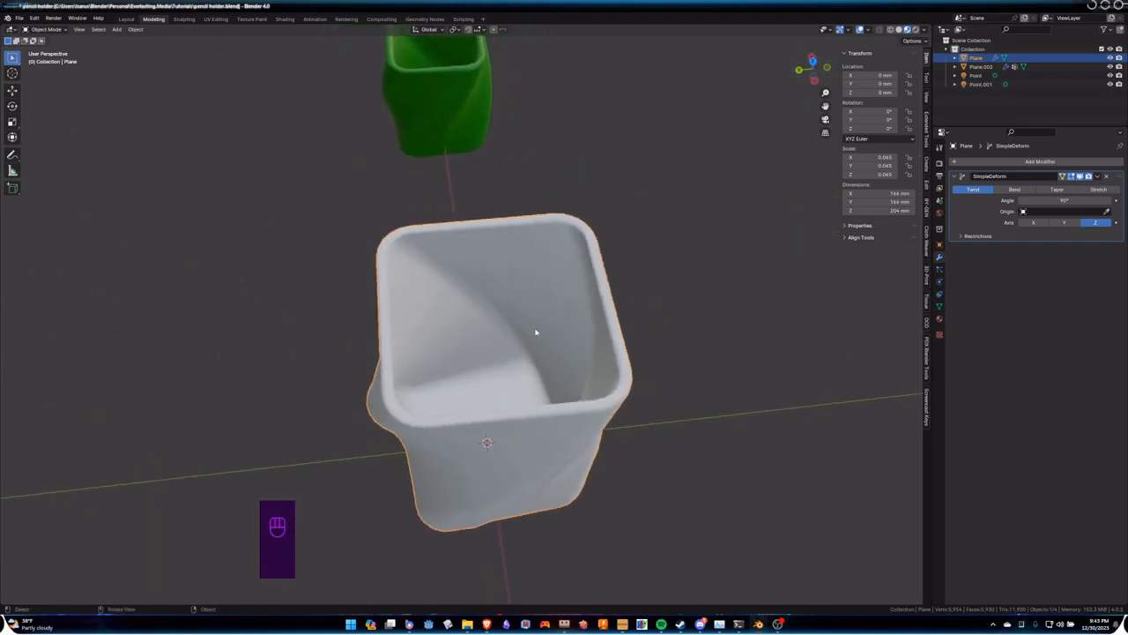
middle_click_drag(714, 376, 581, 347)
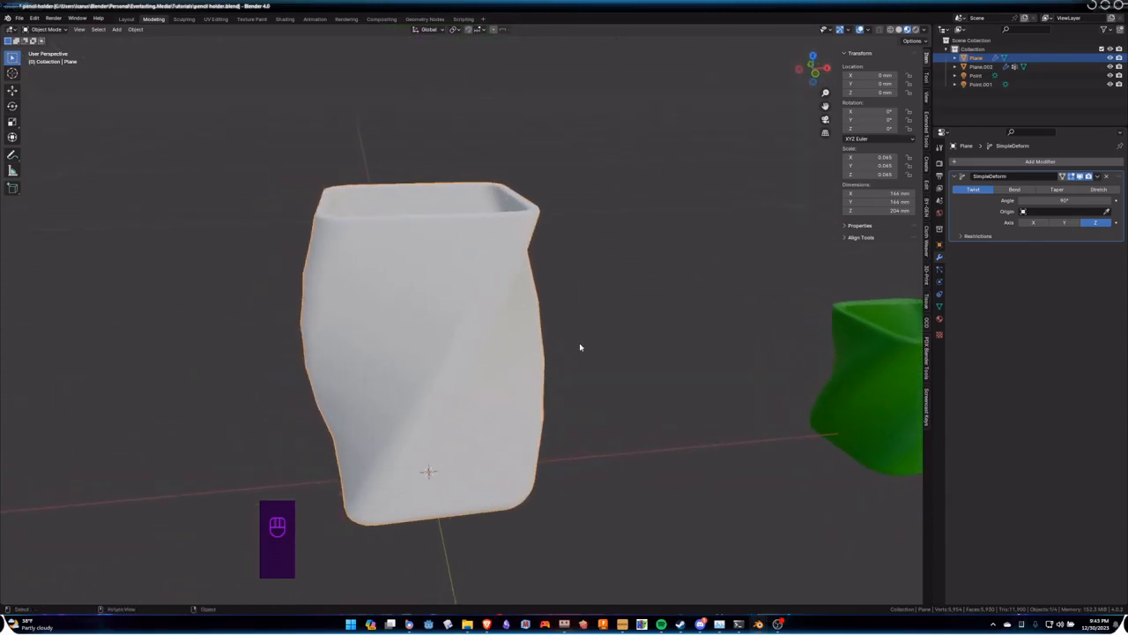
Step: Switch to the other Blender window with the dwarves file and examine the armoured dwarf figure up close
key("alt+Tab")
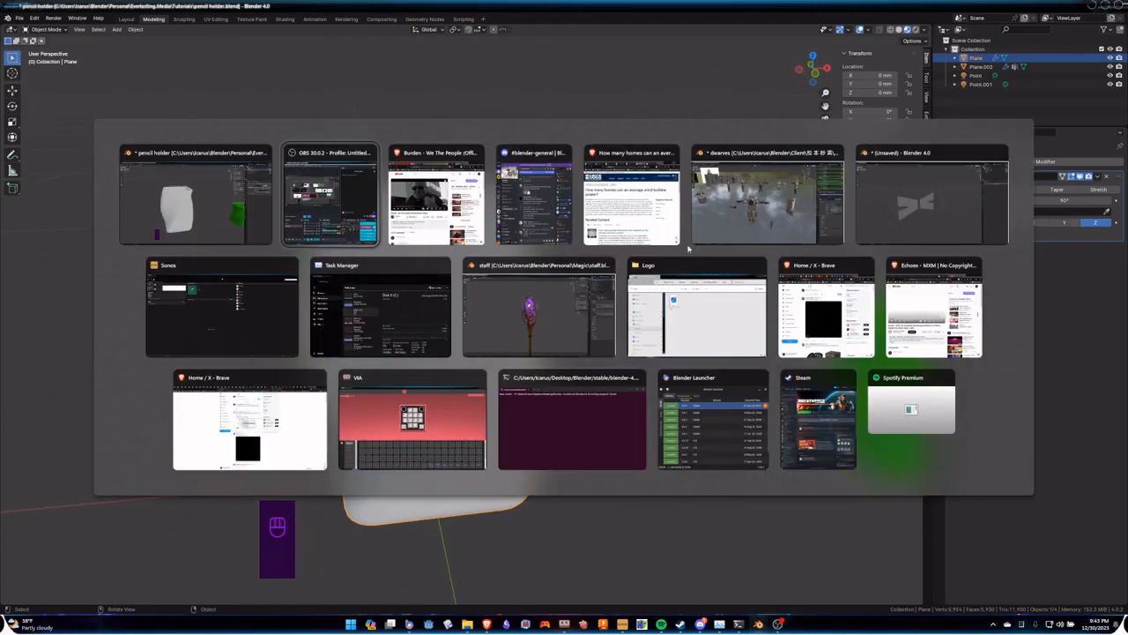
key("alt+Tab")
key("alt+Tab")
key("alt+Tab")
key("alt+Tab")
scroll(512, 335, "up", 5)
scroll(523, 326, "up", 2)
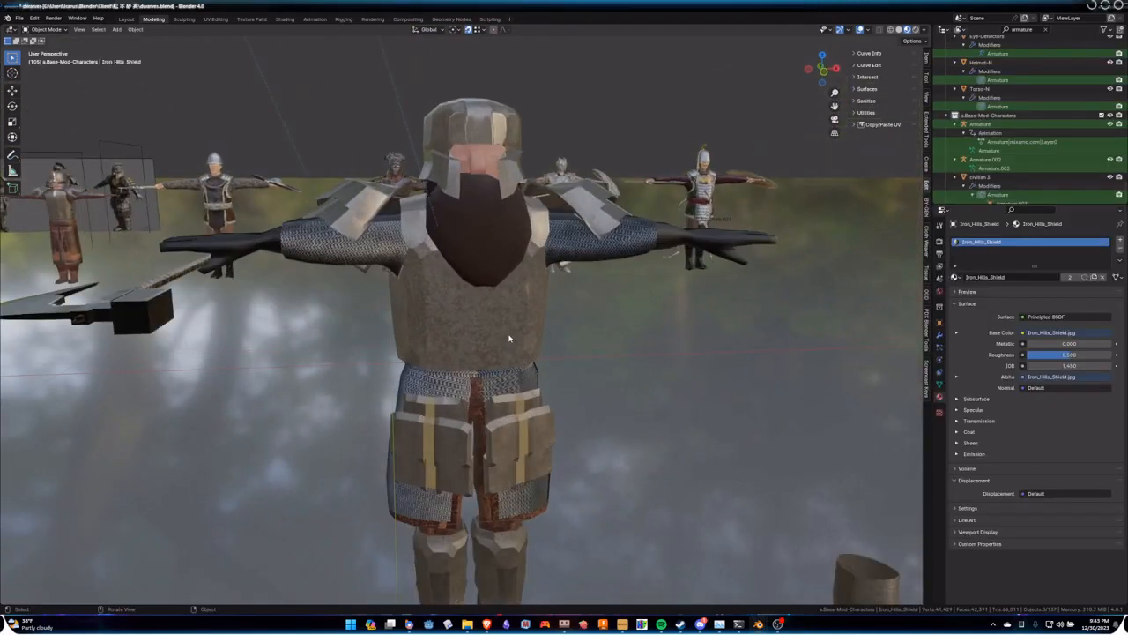
middle_click_drag(394, 247, 460, 265)
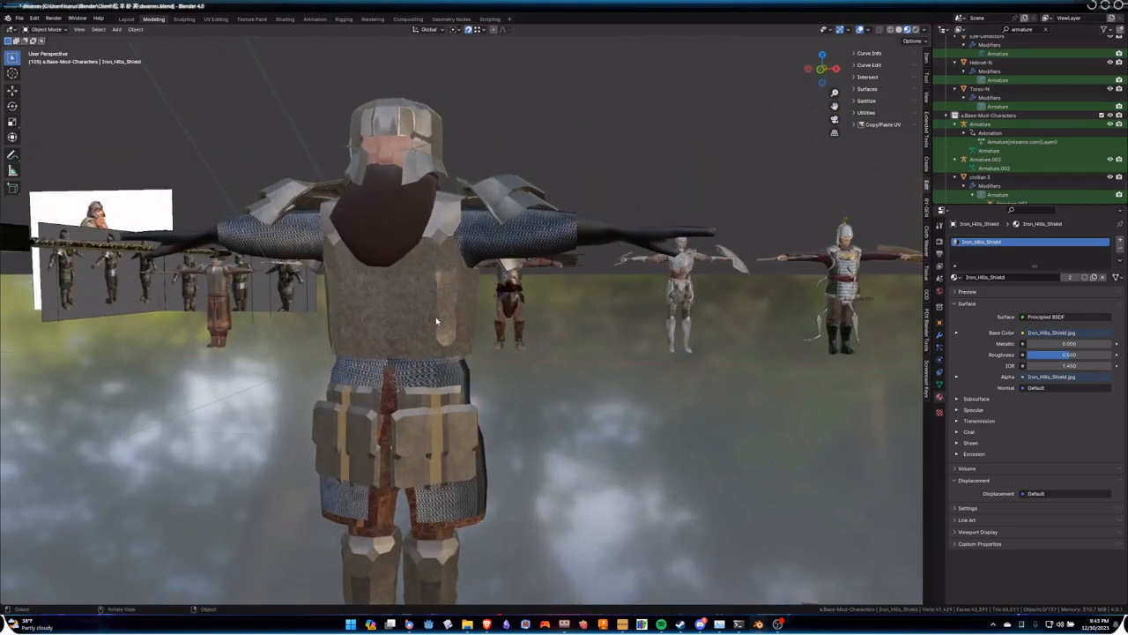
Step: Inspect the dwarf's chainmail mesh in wireframe and Edit Mode, then restore Object Mode with material preview shading
left_click(481, 238)
key("shift+z")
mouse_move(481, 238)
middle_mouse_down()
mouse_move(486, 304)
mouse_move(403, 329)
middle_mouse_up()
scroll(432, 386, "down", 4)
key("Tab")
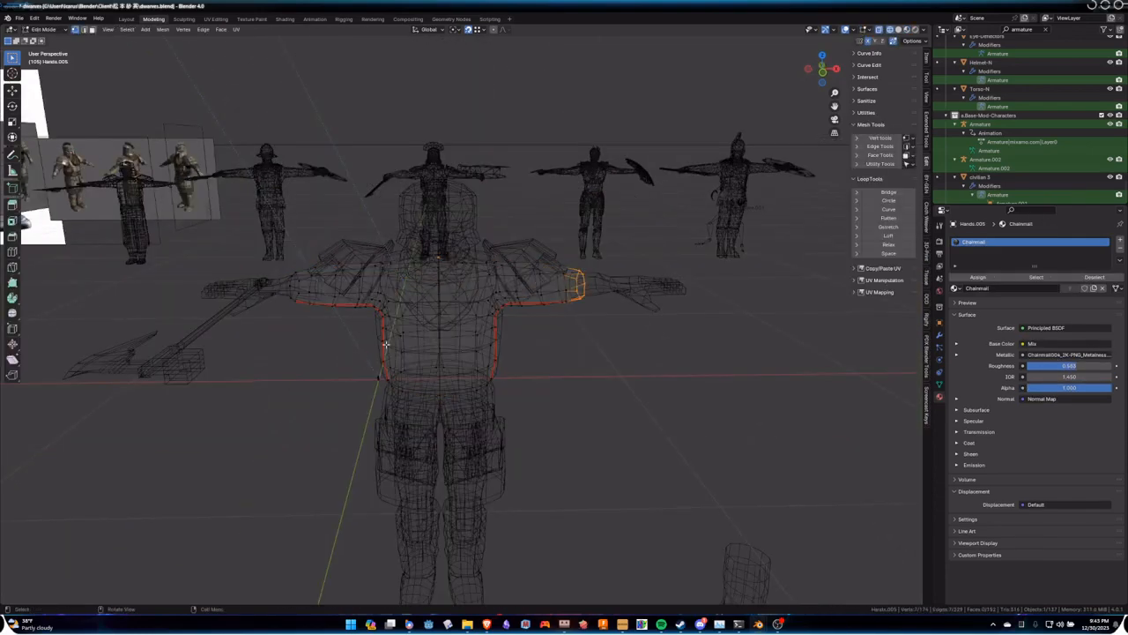
key("Tab")
key("z")
left_click(458, 432)
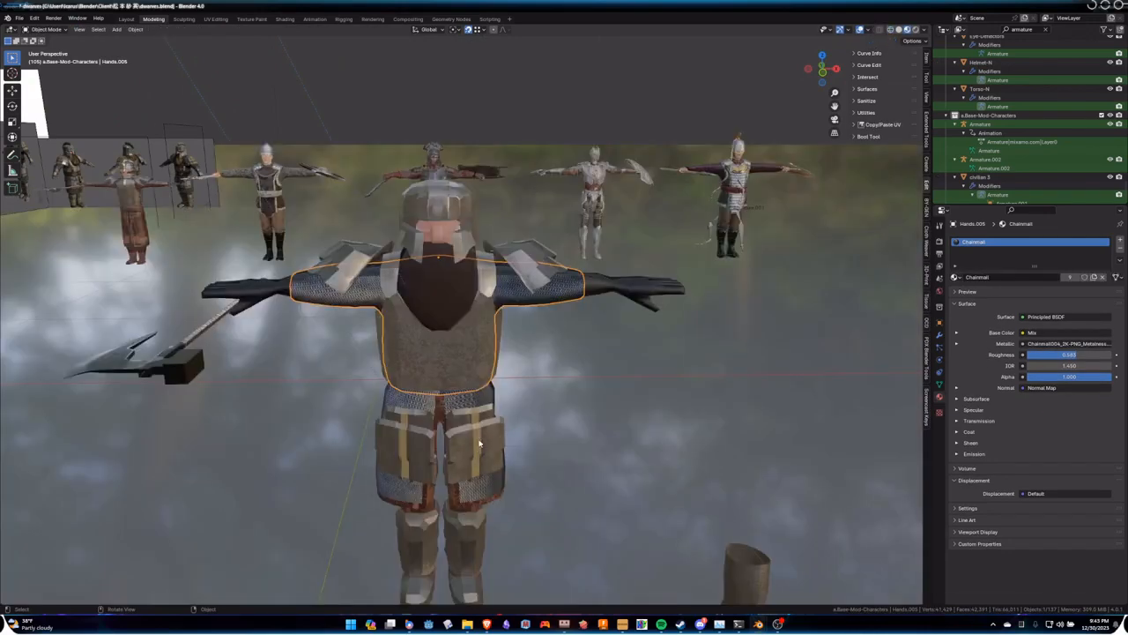
scroll(483, 430, "down", 3)
middle_click_drag(485, 423, 504, 408)
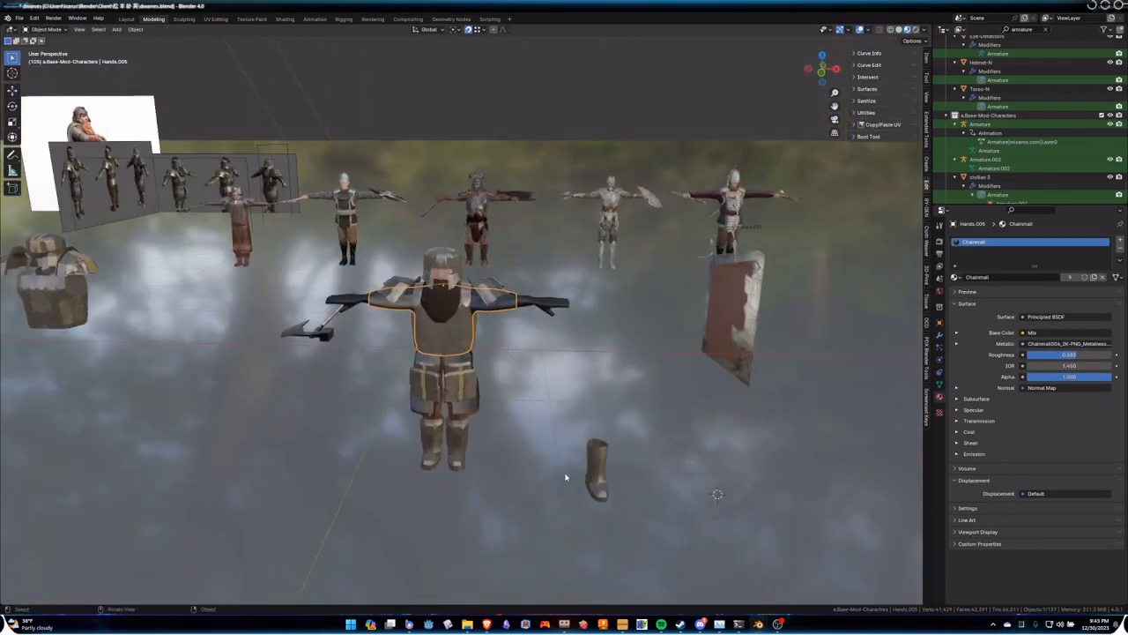
Step: Switch back to the pencil holder file and add a Subdivision Surface modifier to the white holder
key("alt+Tab")
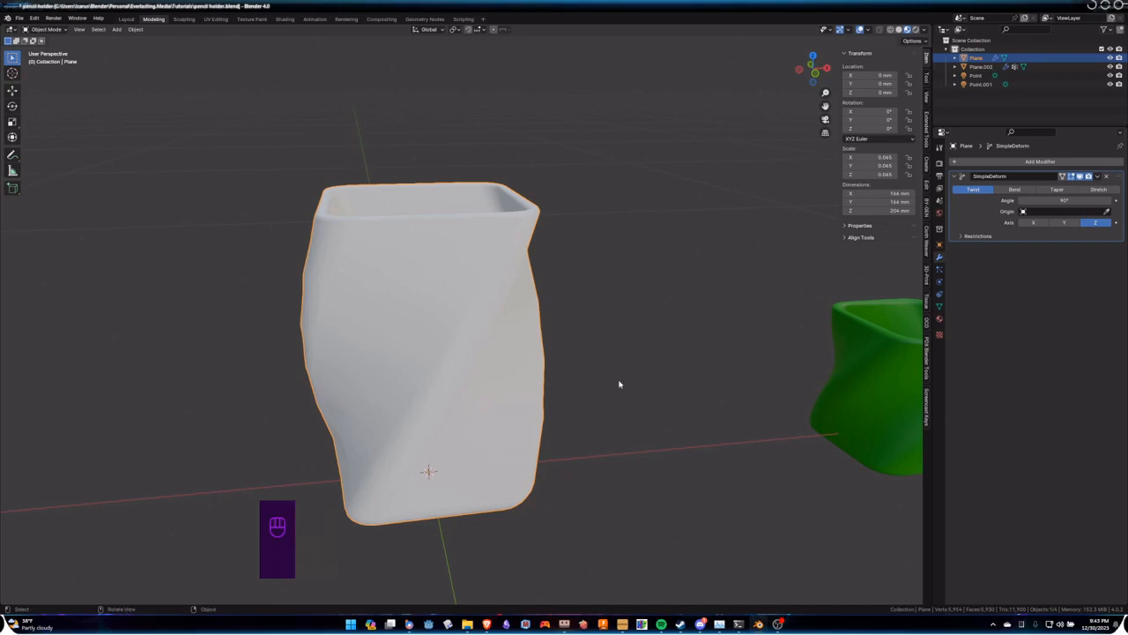
scroll(614, 383, "down", 2)
middle_click_drag(566, 378, 589, 405, "shift")
scroll(574, 394, "up", 2)
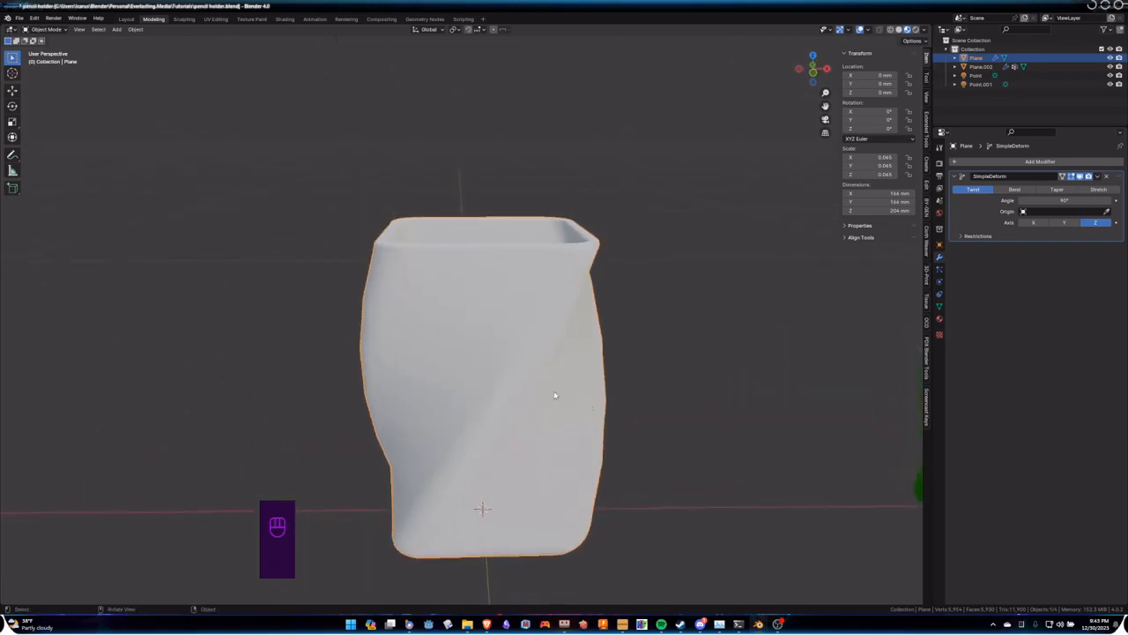
left_click(1041, 161)
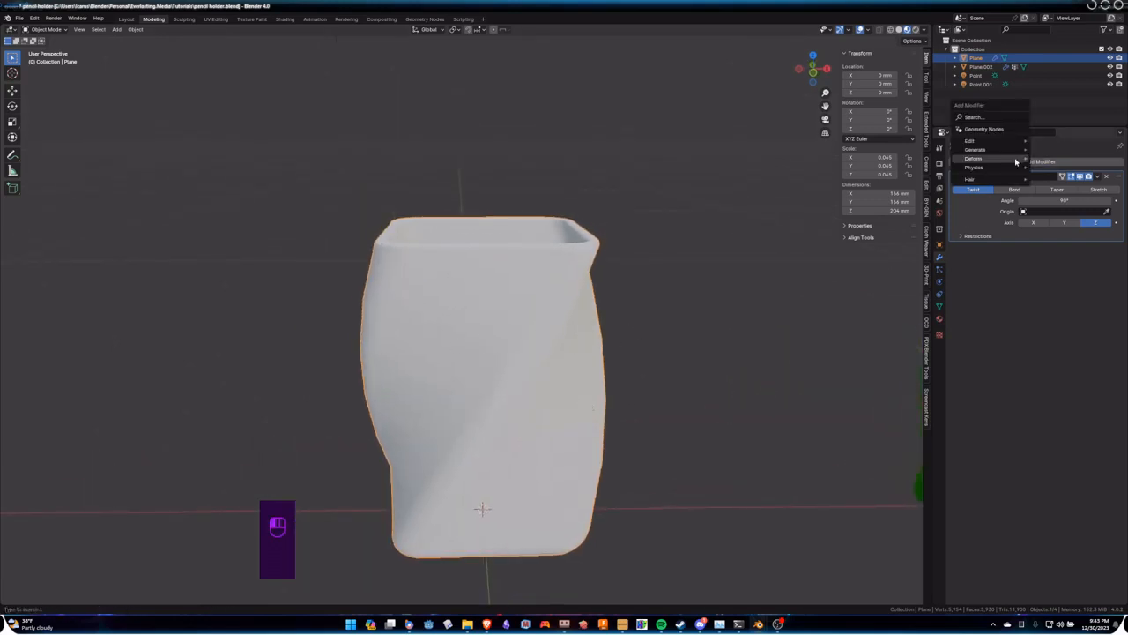
mouse_move(1003, 152)
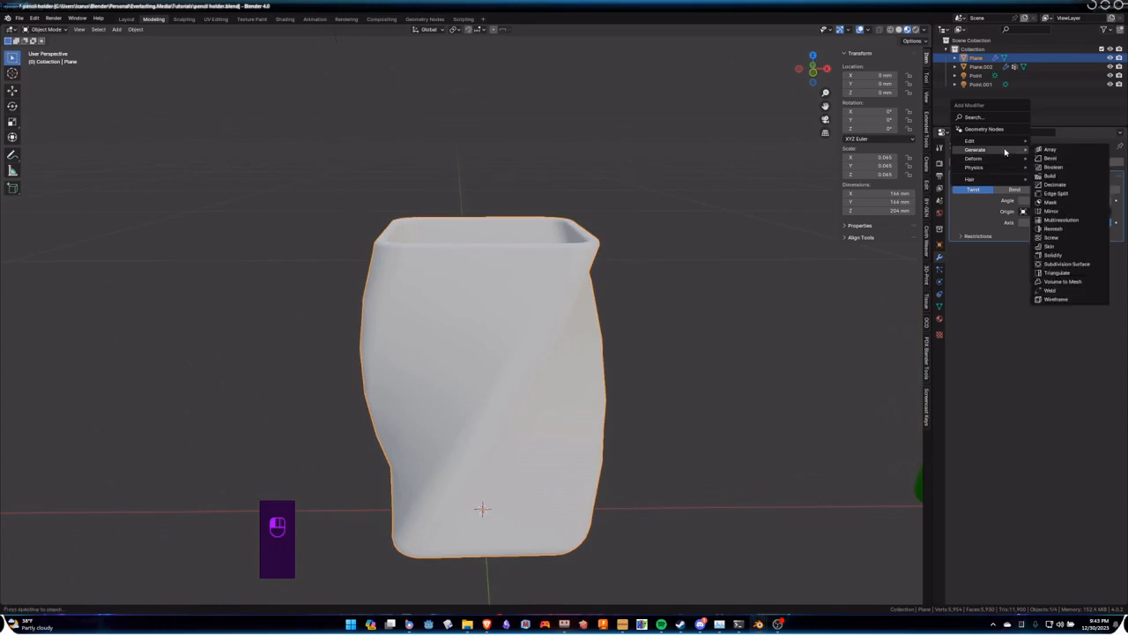
left_click(1065, 274)
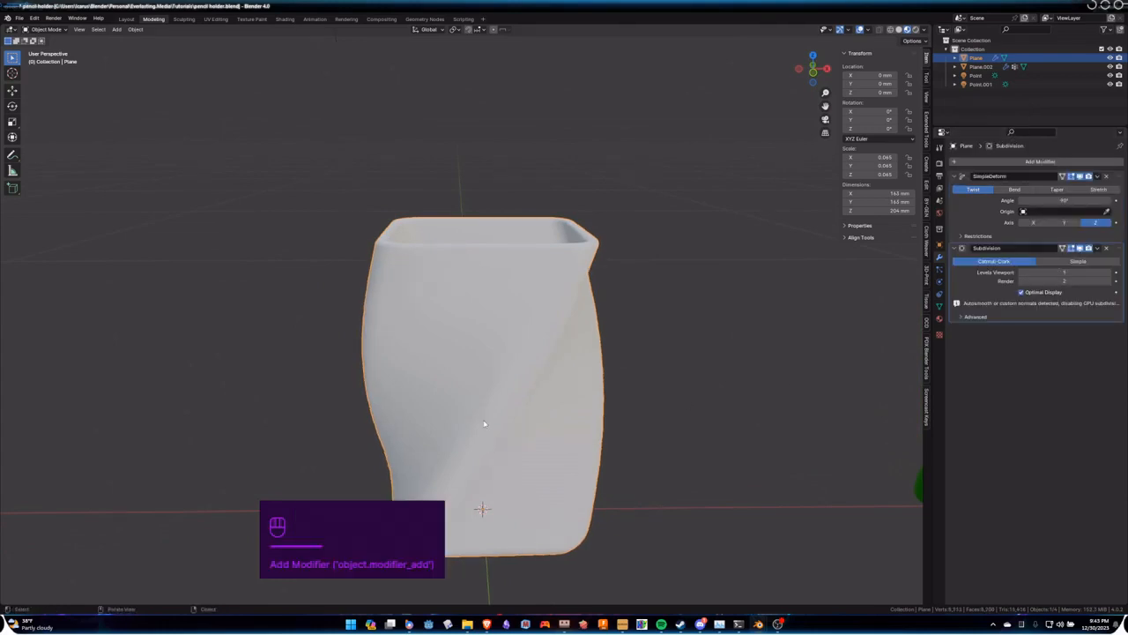
middle_click_drag(484, 424, 711, 356)
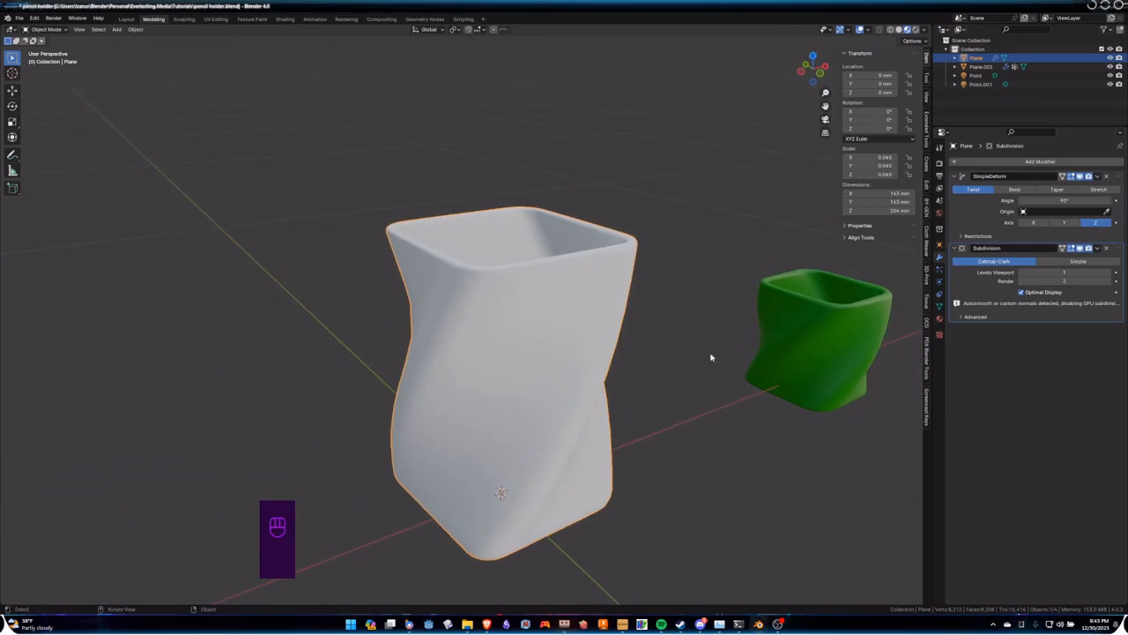
Step: Move the Subdivision modifier above Simple Deform and place a duplicate of it below Simple Deform
left_click_drag(1119, 248, 1120, 176)
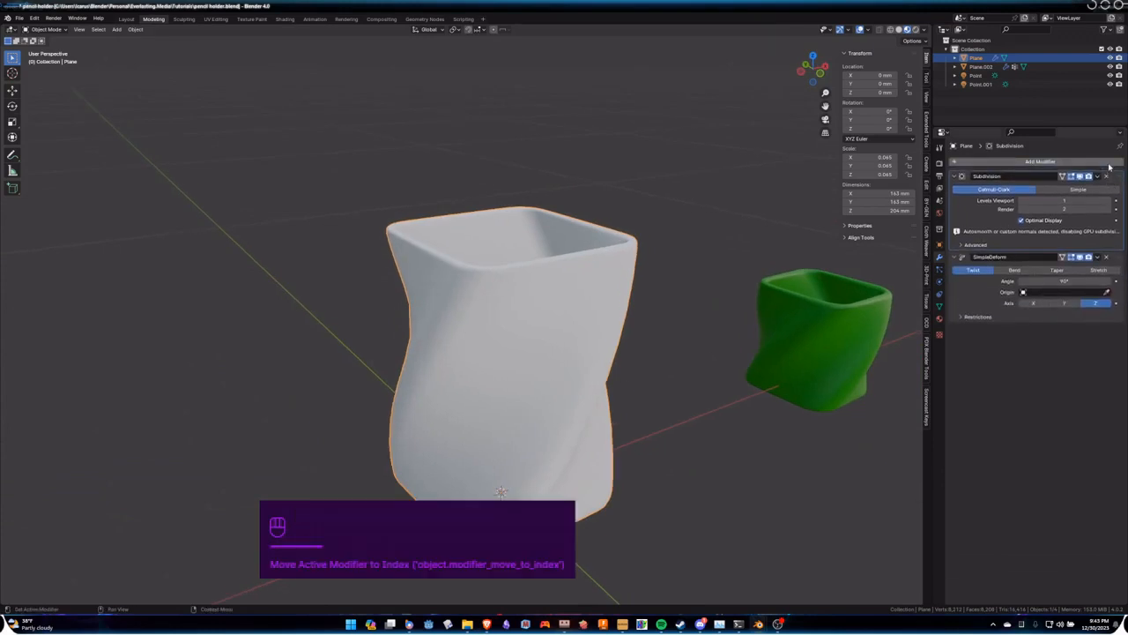
middle_click_drag(723, 315, 390, 307)
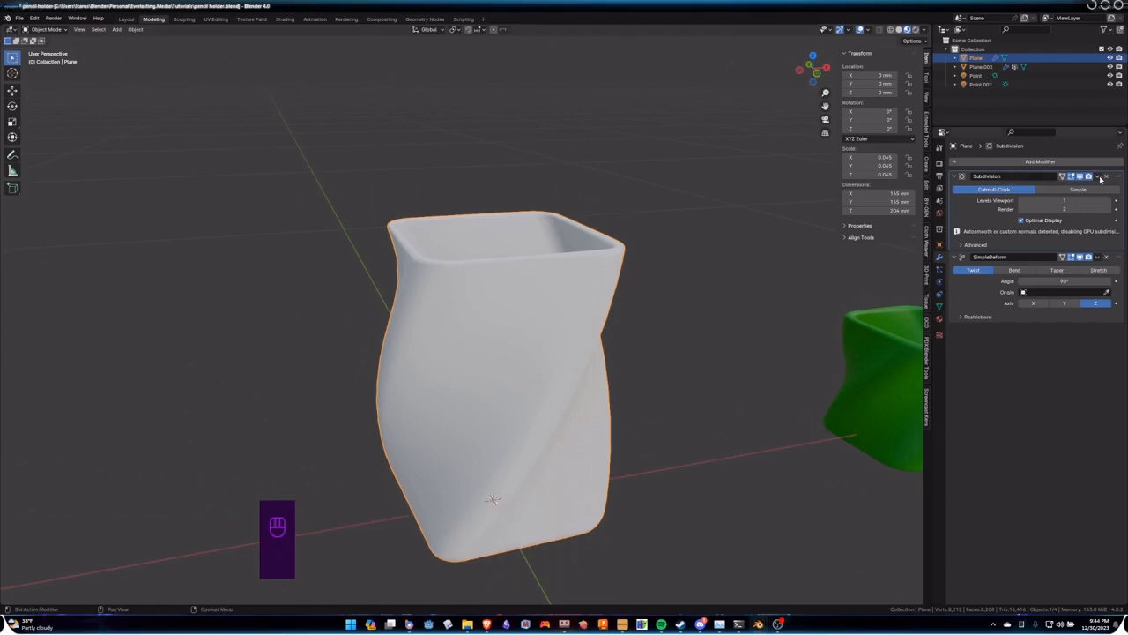
left_click(1099, 177)
left_click(1091, 200)
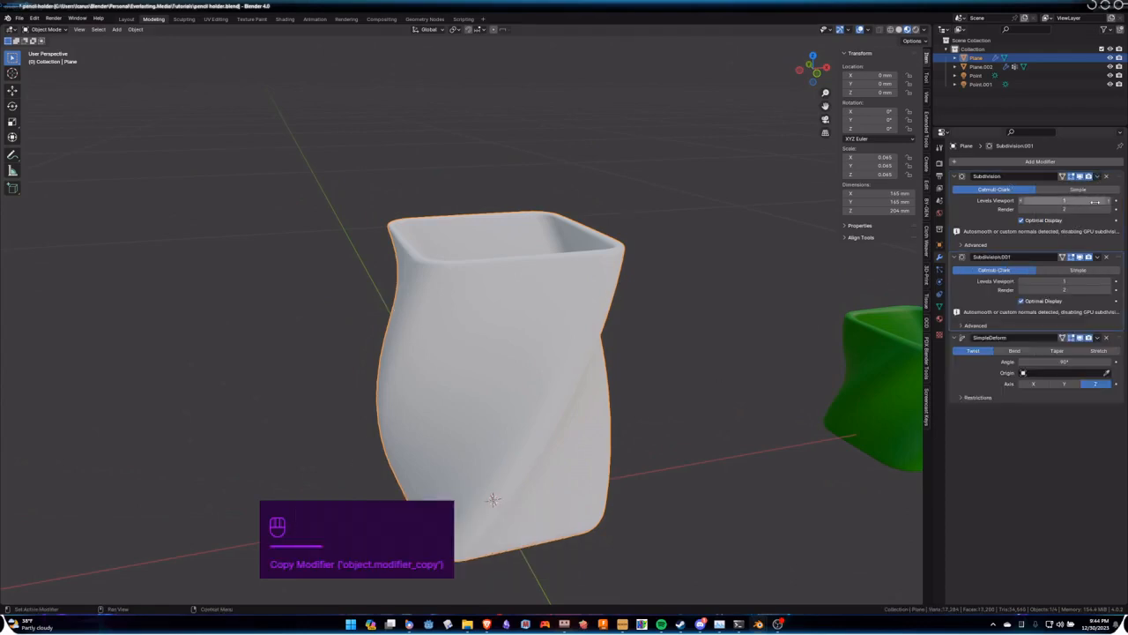
left_click_drag(1118, 256, 1118, 379)
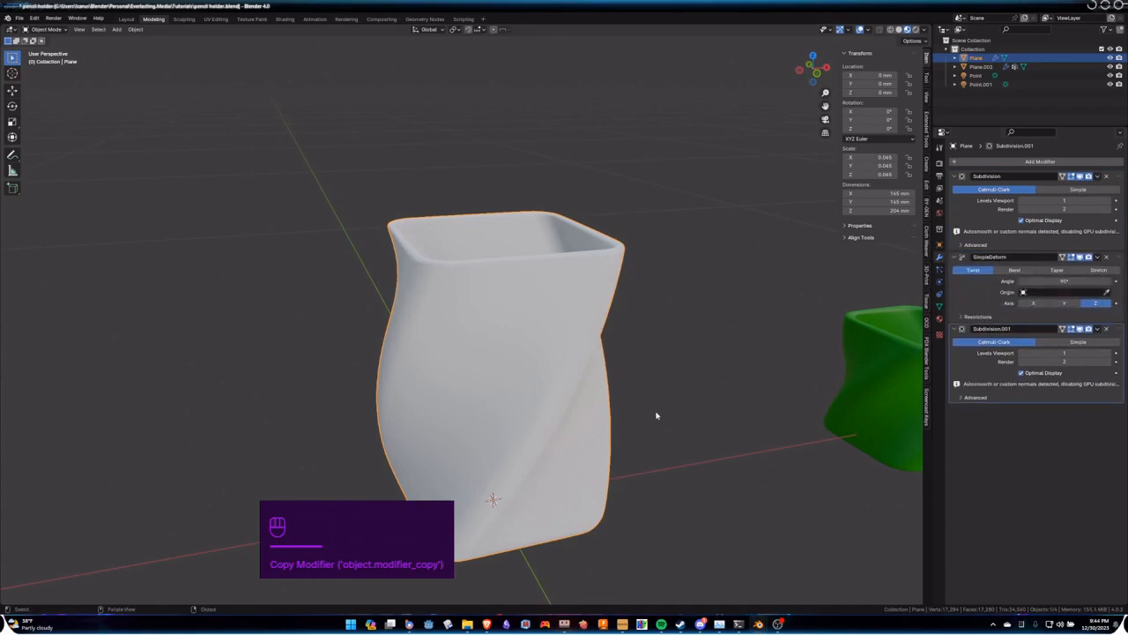
middle_click_drag(656, 415, 890, 357)
scroll(597, 345, "up", 3)
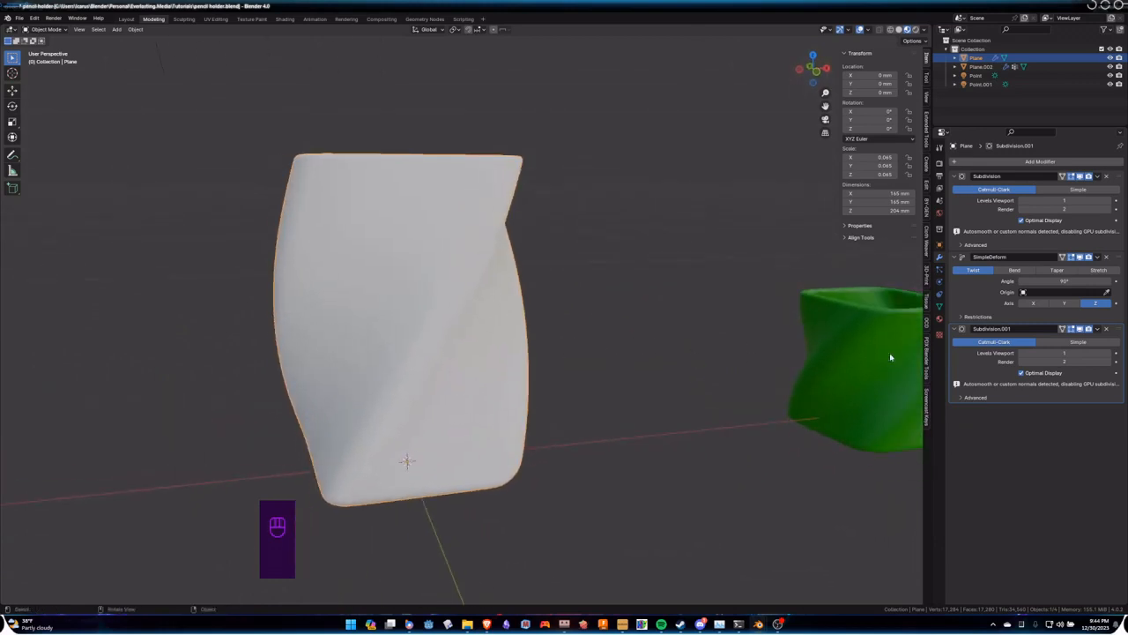
Step: Switch the viewport to rendered shading and give the white holder a new material with a bright blue base color
left_click(917, 30)
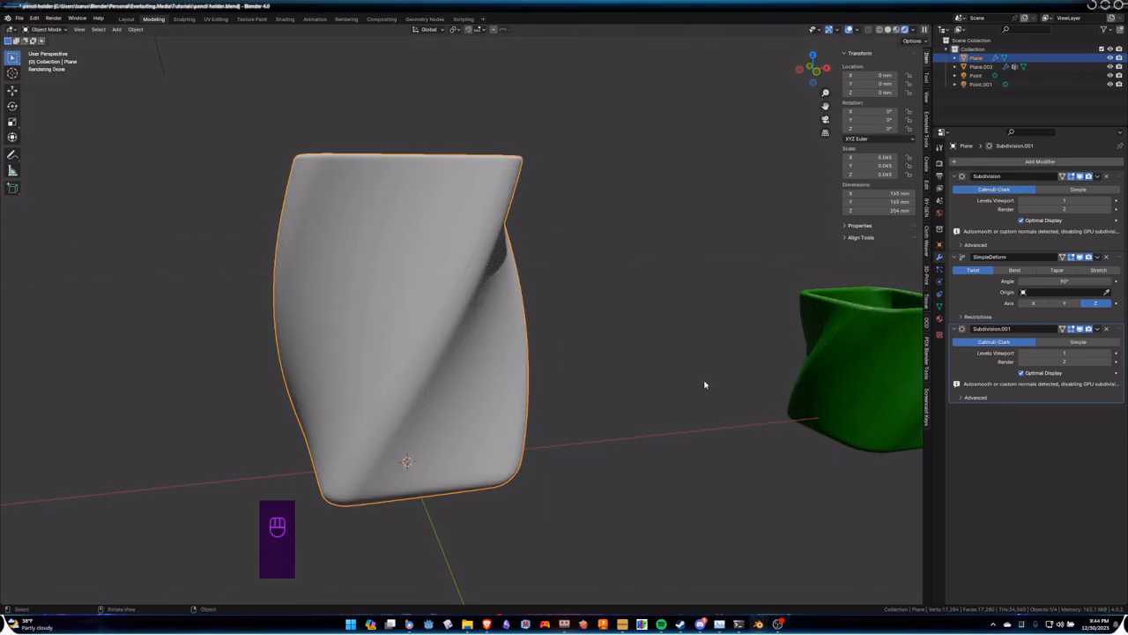
left_click(938, 316)
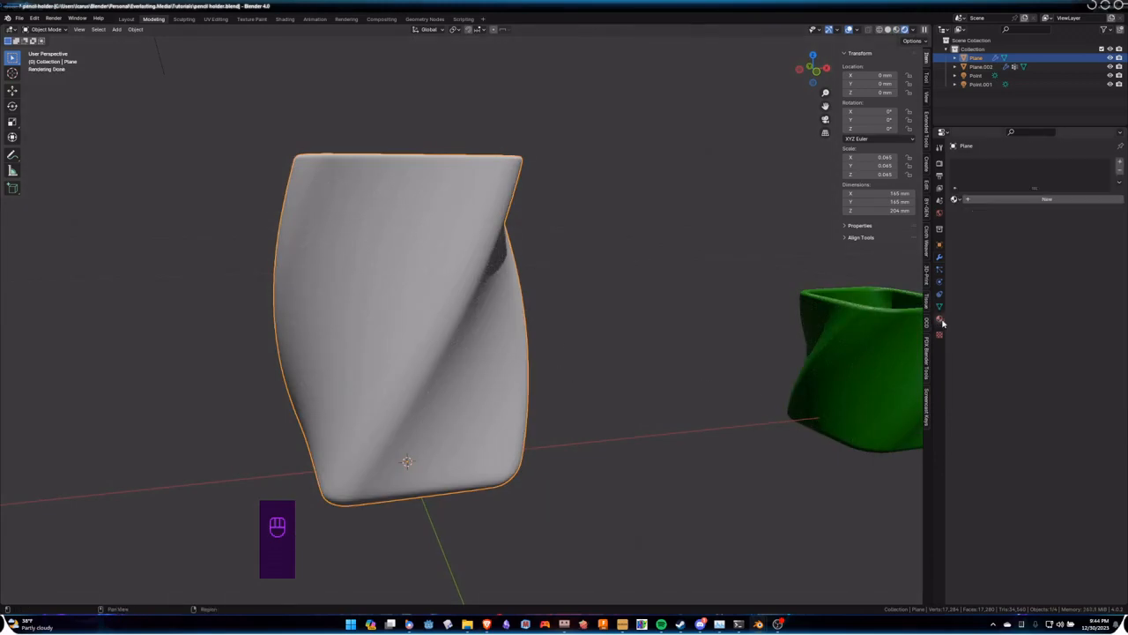
left_click(1044, 200)
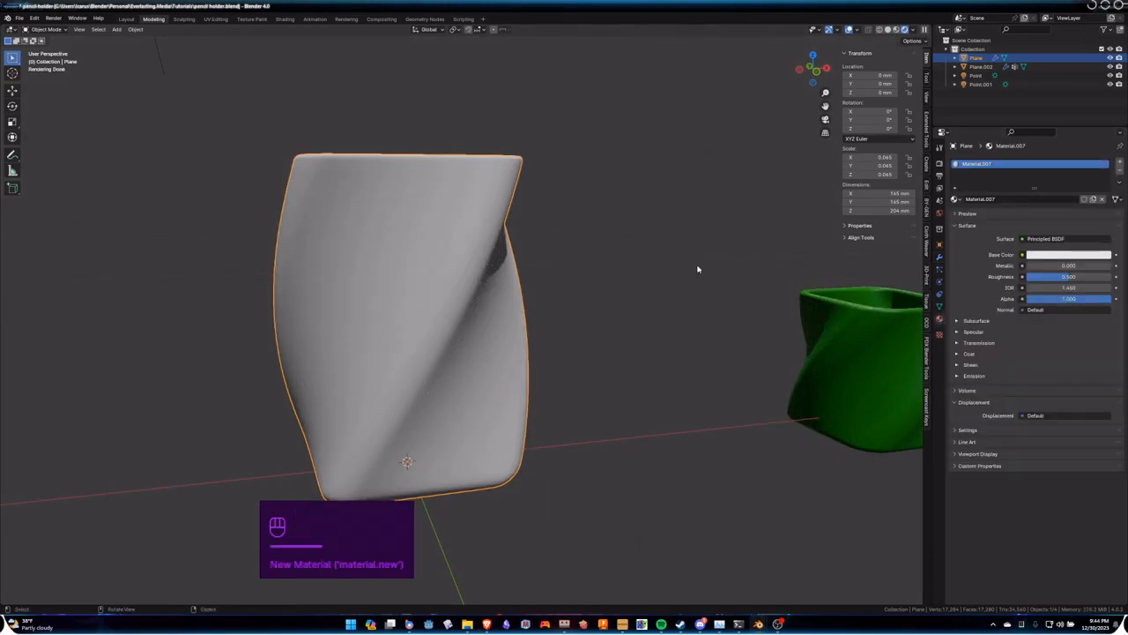
left_click(1060, 256)
left_click(1074, 178)
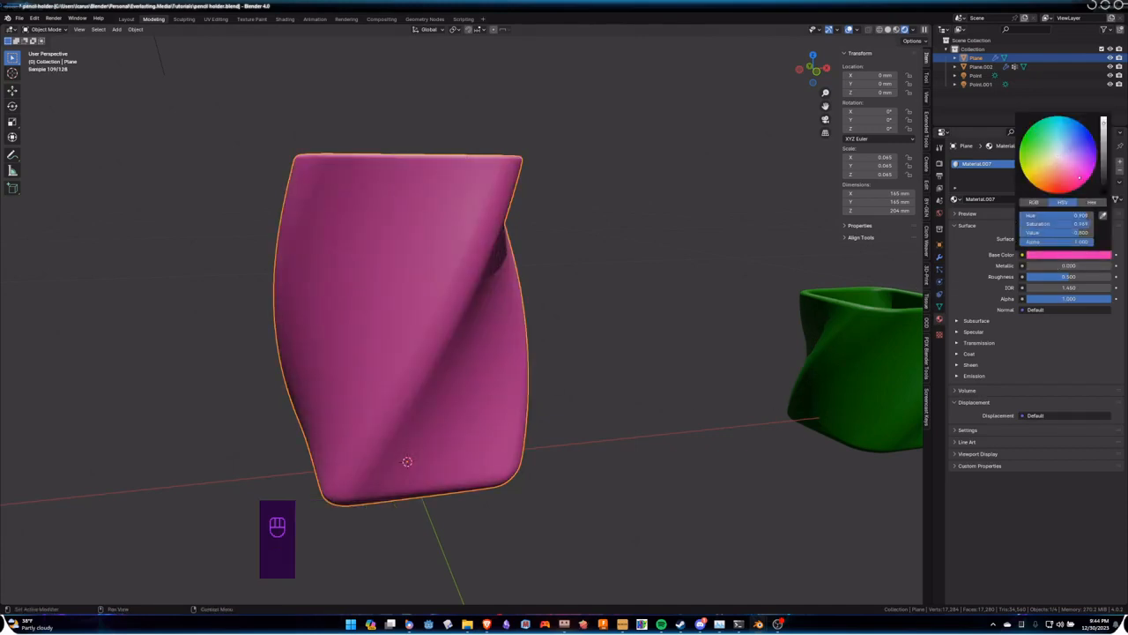
mouse_move(1077, 178)
left_mouse_down()
mouse_move(1097, 149)
mouse_move(1069, 118)
left_mouse_up()
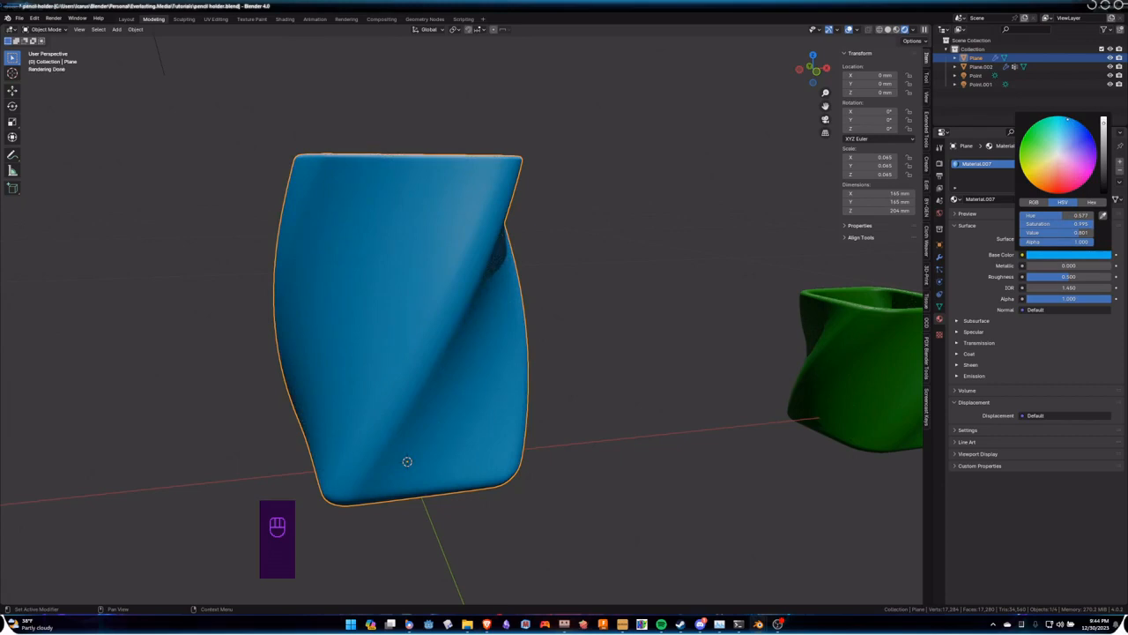
Step: Set the blue material's transmission weight to 0.990 and its IOR to 0.990
left_click(978, 343)
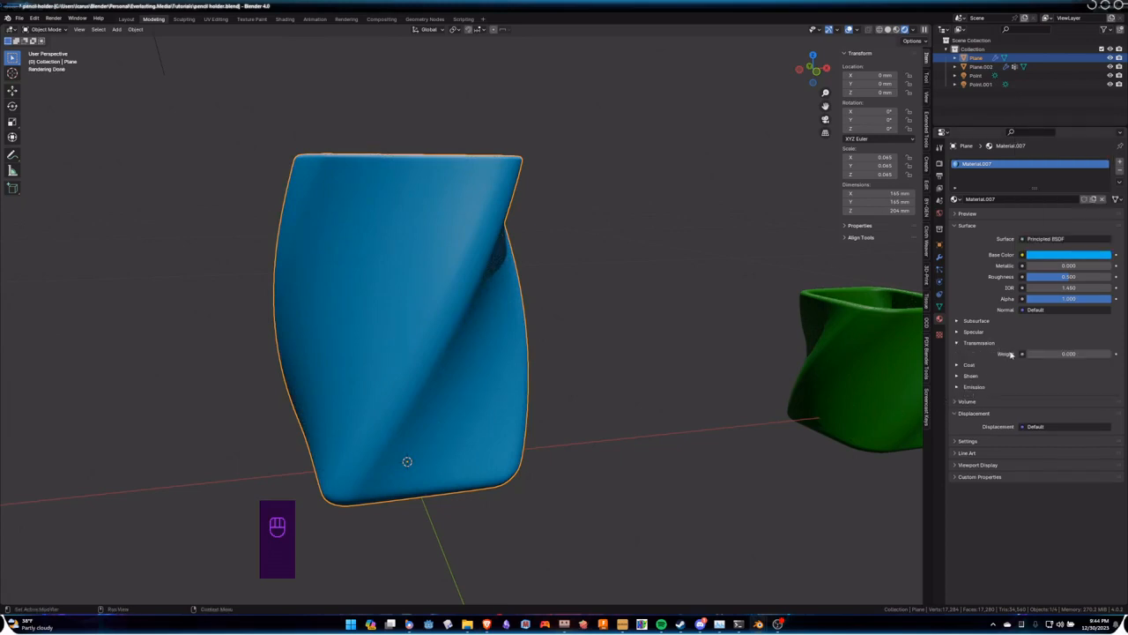
left_click_drag(1049, 354, 1108, 353)
middle_click_drag(644, 343, 763, 386)
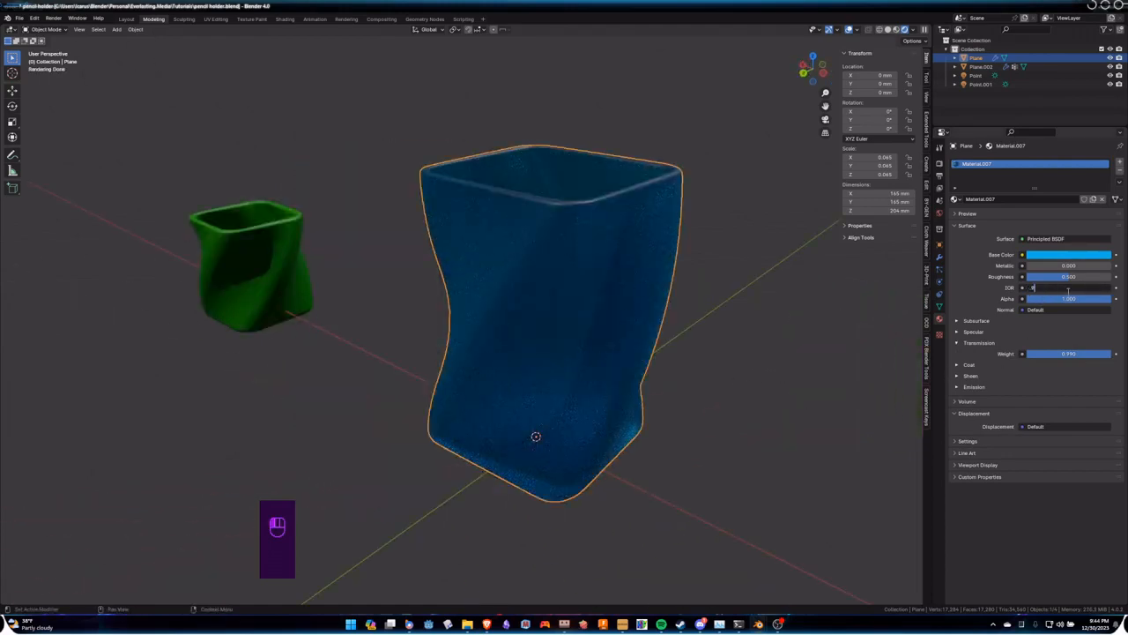
key("Return")
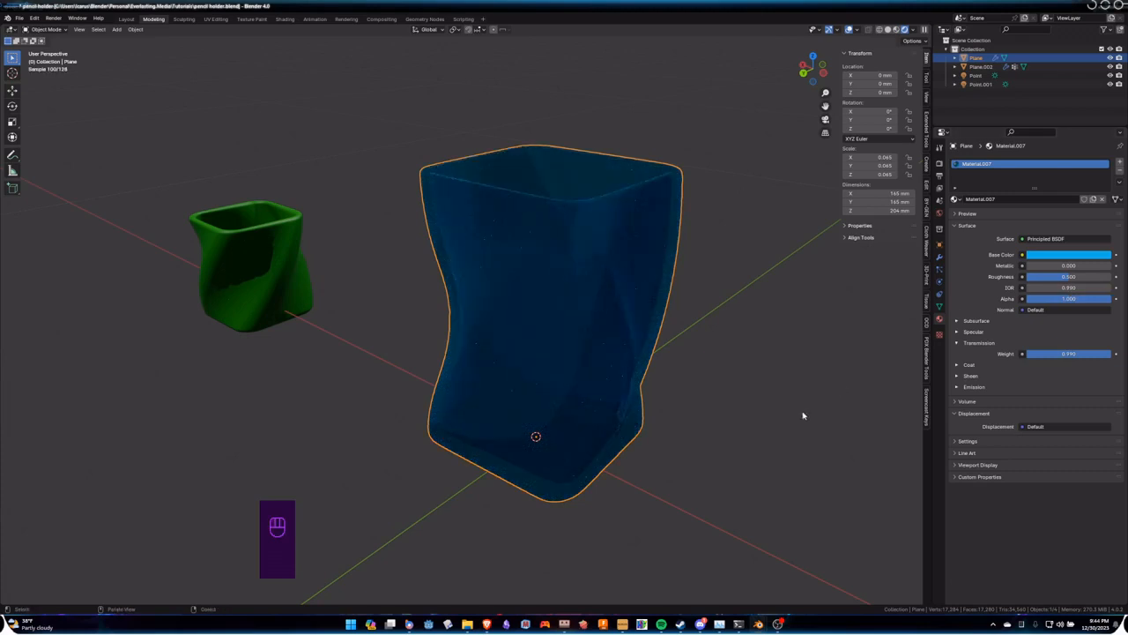
middle_click_drag(801, 415, 798, 361)
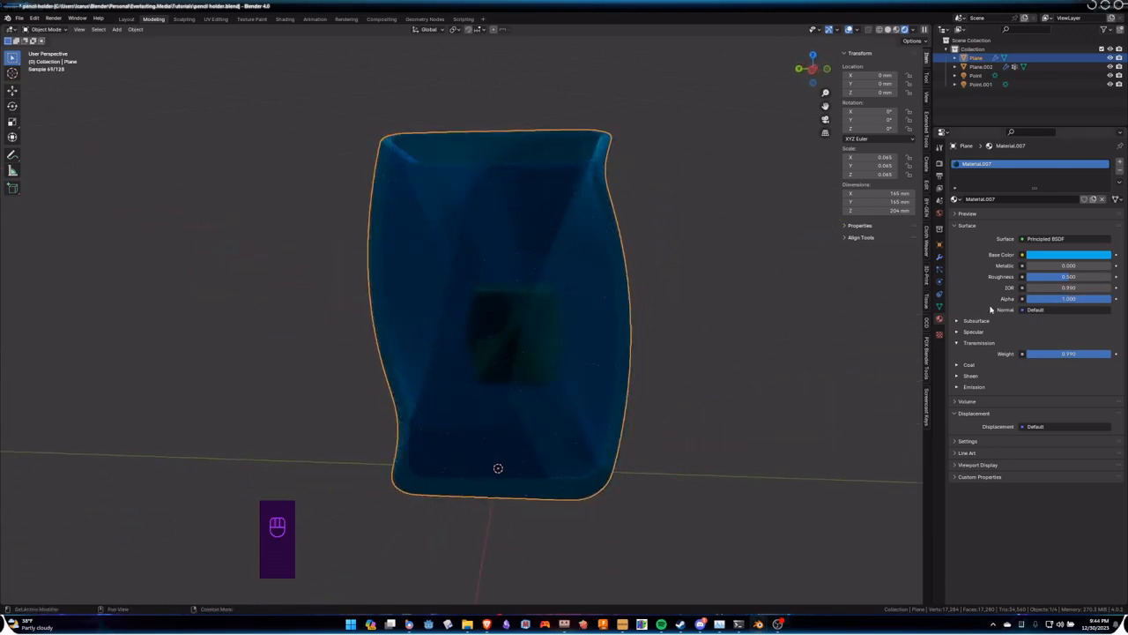
Step: Raise the blue material's IOR to 1.250, then deselect the holder to check the result
mouse_move(1068, 287)
left_mouse_down()
mouse_move(1090, 288)
mouse_move(1068, 288)
left_mouse_up()
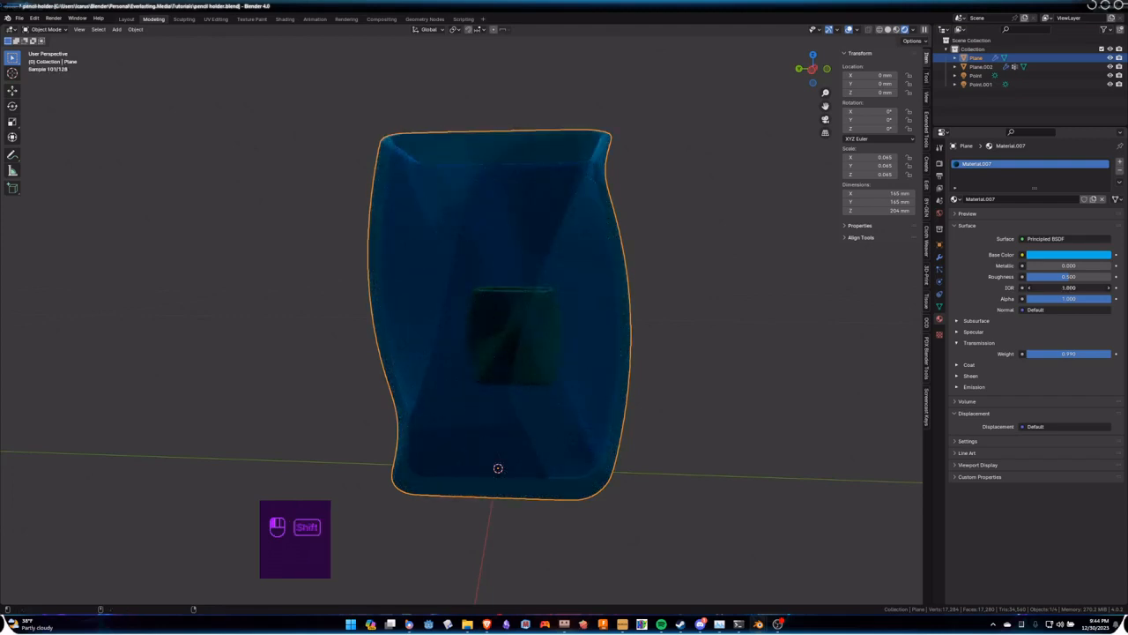
left_click_drag(1068, 287, 1075, 287, "shift")
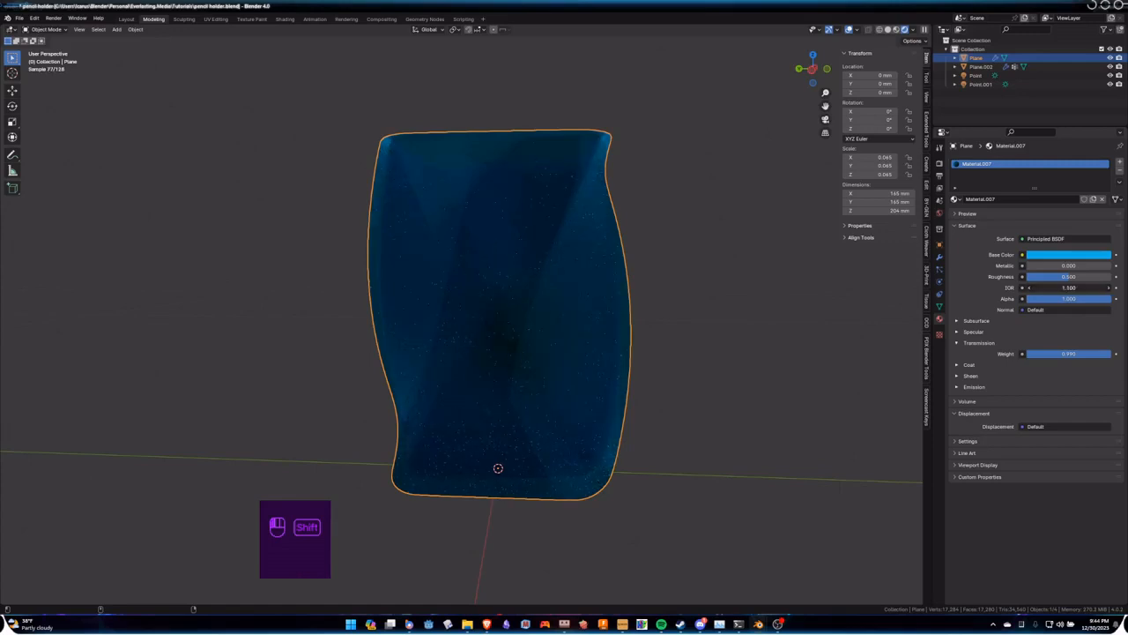
left_click_drag(1068, 287, 1073, 287, "shift")
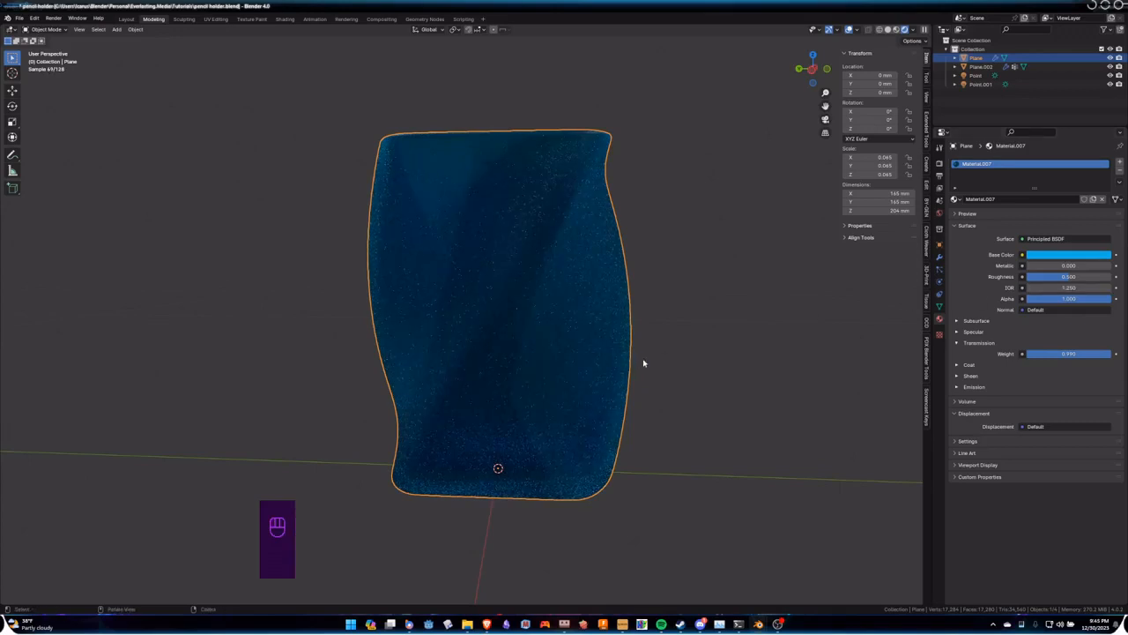
scroll(643, 362, "down", 2)
middle_click_drag(642, 362, 675, 410)
left_click(678, 393)
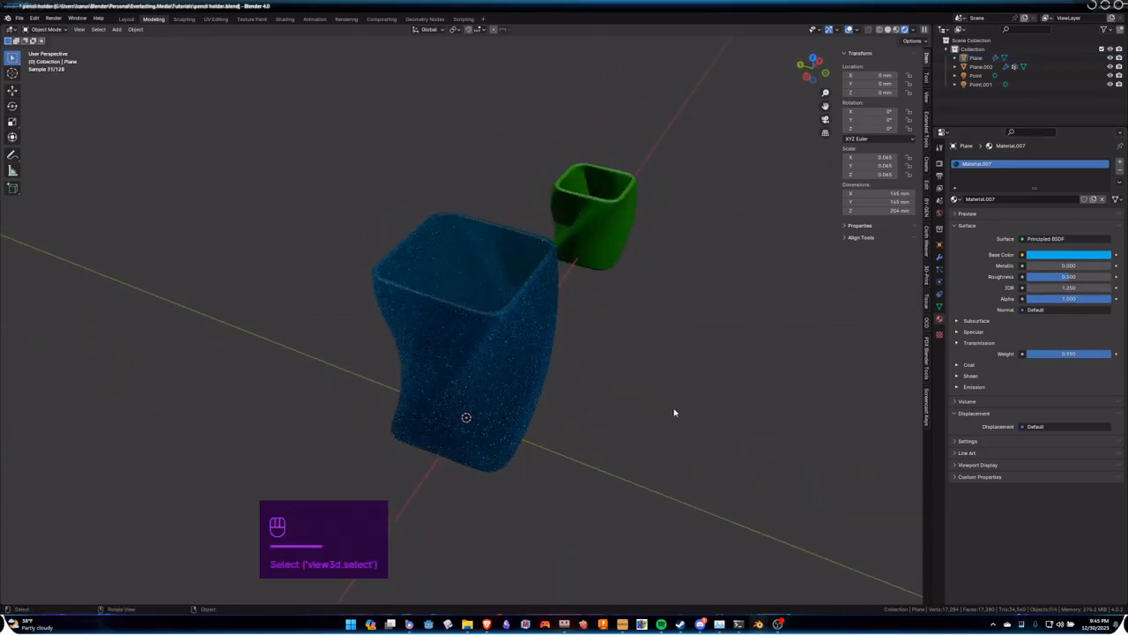
Step: Add a sun light to the scene with the blue and green pencil holders
scroll(662, 395, "down", 4)
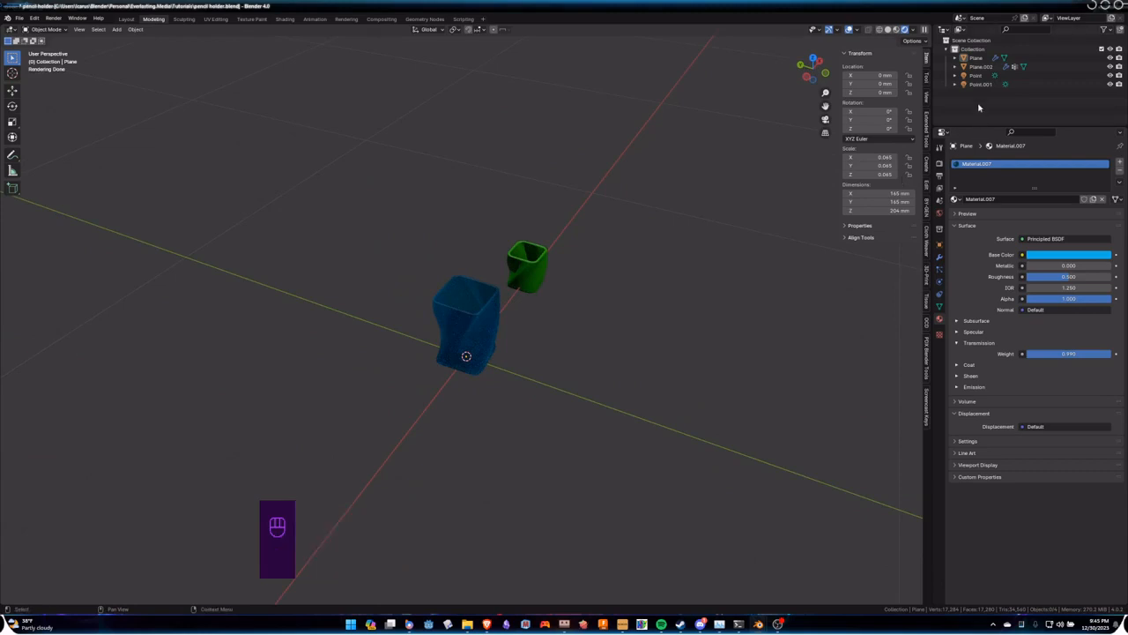
middle_click_drag(749, 207, 632, 246)
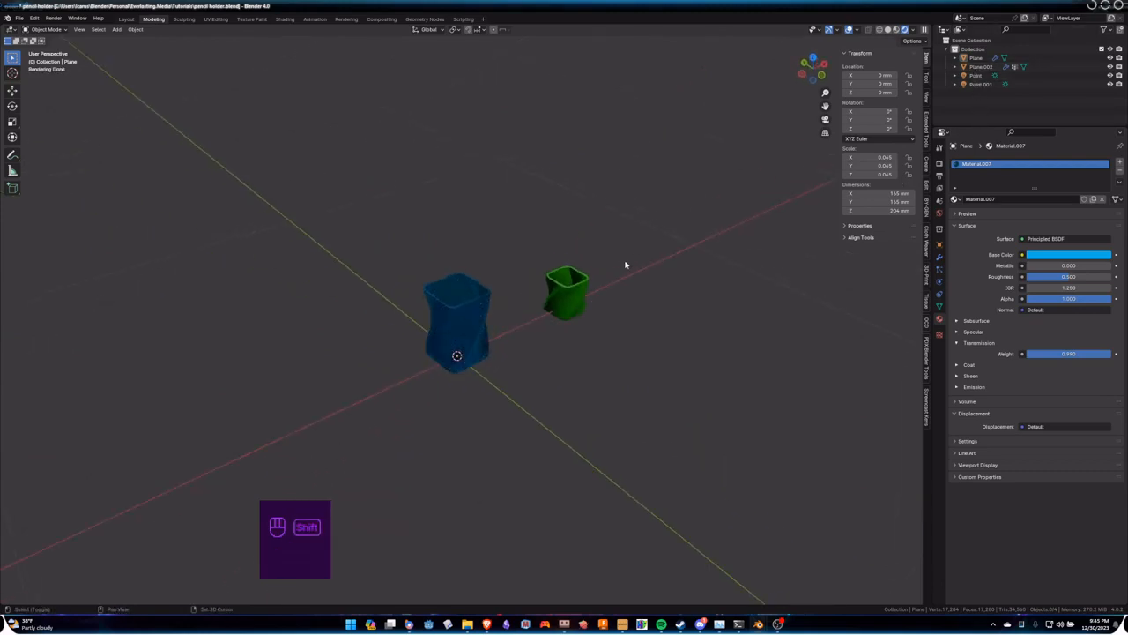
key("shift+a")
mouse_move(586, 369)
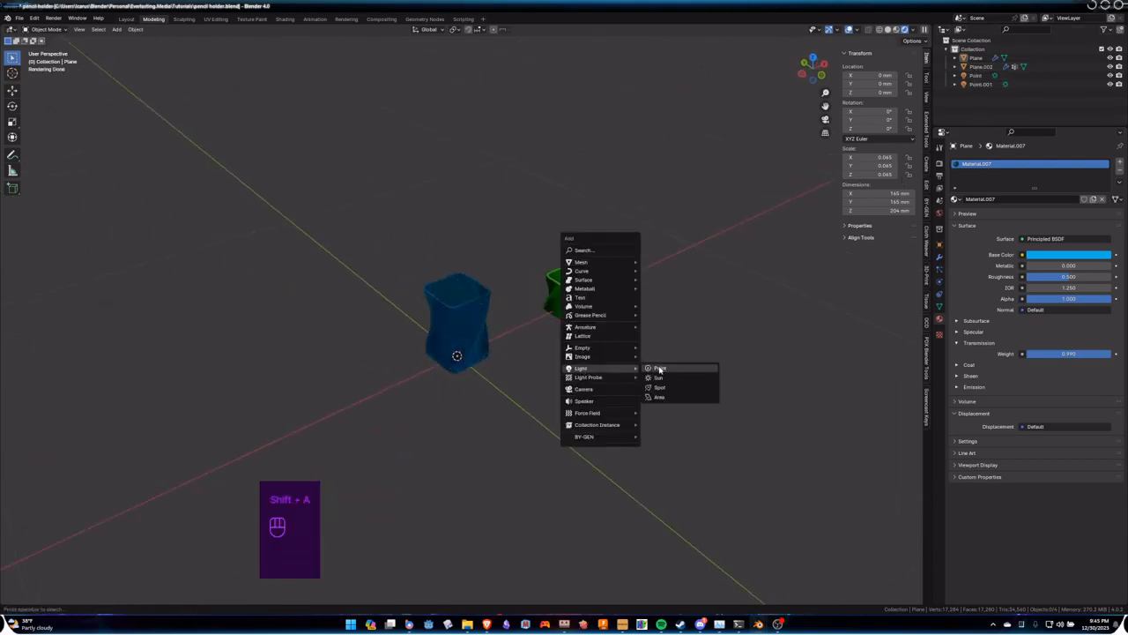
left_click(657, 377)
Step: Raise the sun light to about 737 mm above the floor, tilt it about 13°, and shift it to the side of the holders
middle_click_drag(637, 358, 631, 318)
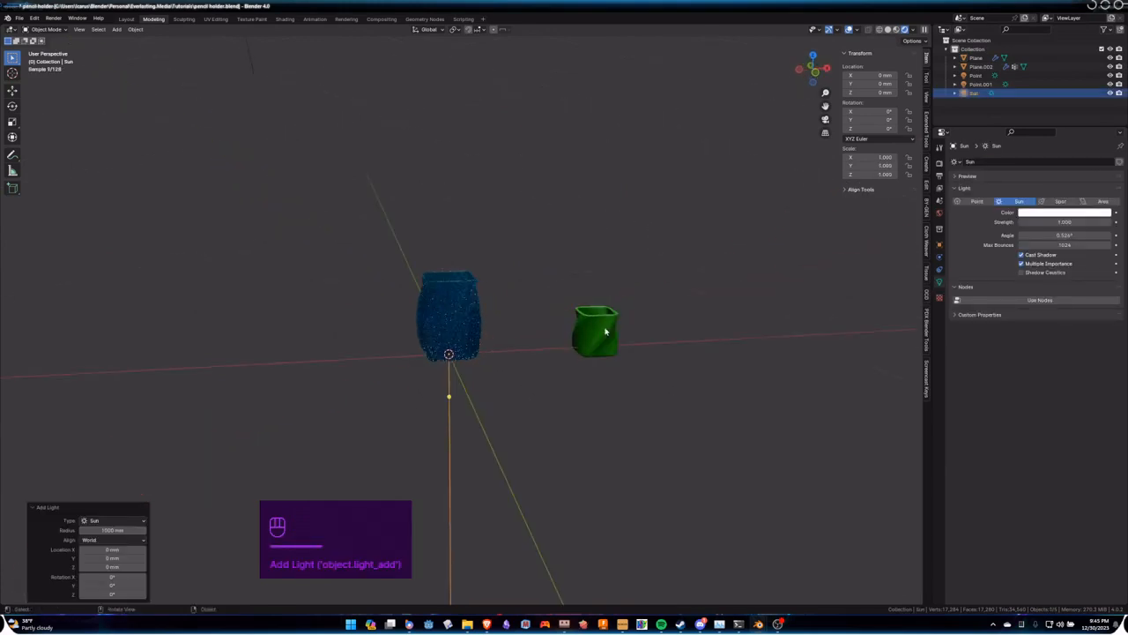
key("g")
key("z")
left_click(606, 97)
key("r")
left_click(700, 179)
key("g")
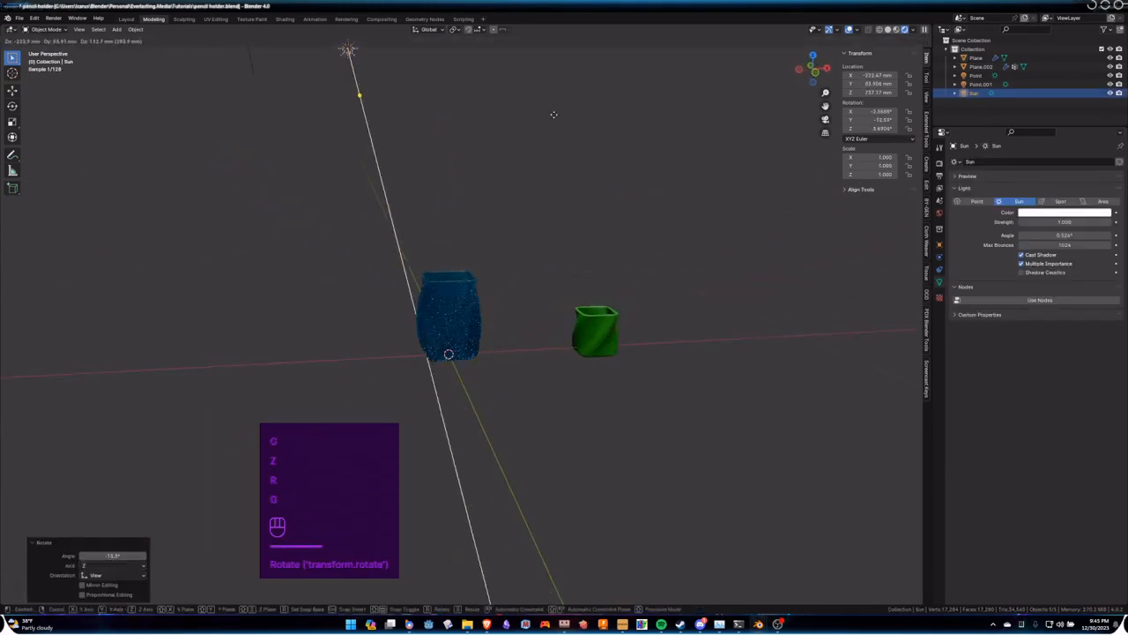
left_click(553, 113)
Step: Set the sun light's strength to 10, then deselect it and check the lighting on the blue holder
left_click_drag(1056, 222, 1095, 222)
left_click(713, 380)
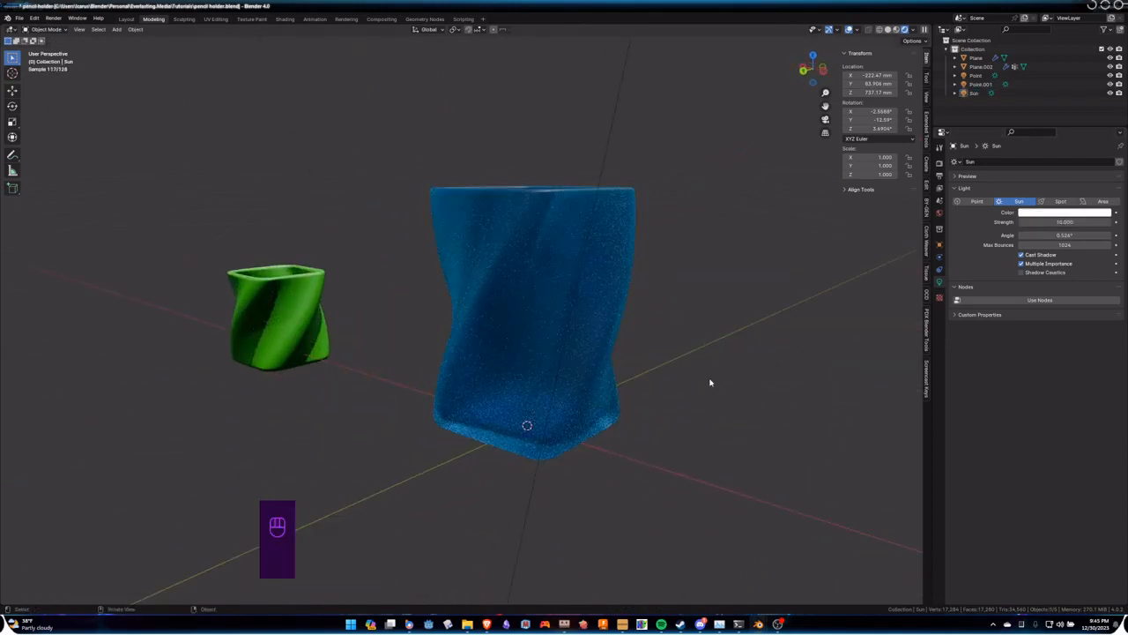
mouse_move(646, 279)
middle_mouse_down()
mouse_move(665, 265)
mouse_move(675, 295)
mouse_move(660, 267)
middle_mouse_up()
Step: Switch the viewport to Material Preview shading and select the blue holder
key("z")
left_click(657, 352)
middle_click_drag(670, 328, 542, 342)
left_click(542, 341)
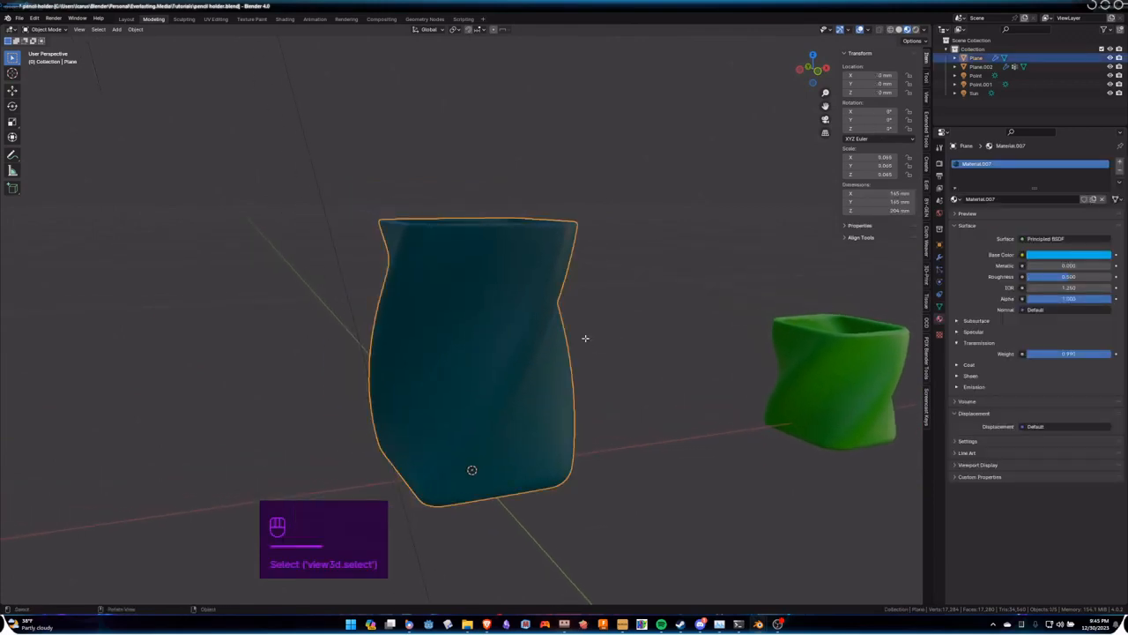
Step: Examine the blue holder's twisted shape, rim and rounded base from several angles beside the green holder
scroll(585, 337, "down", 2)
key("Tab")
key("Tab")
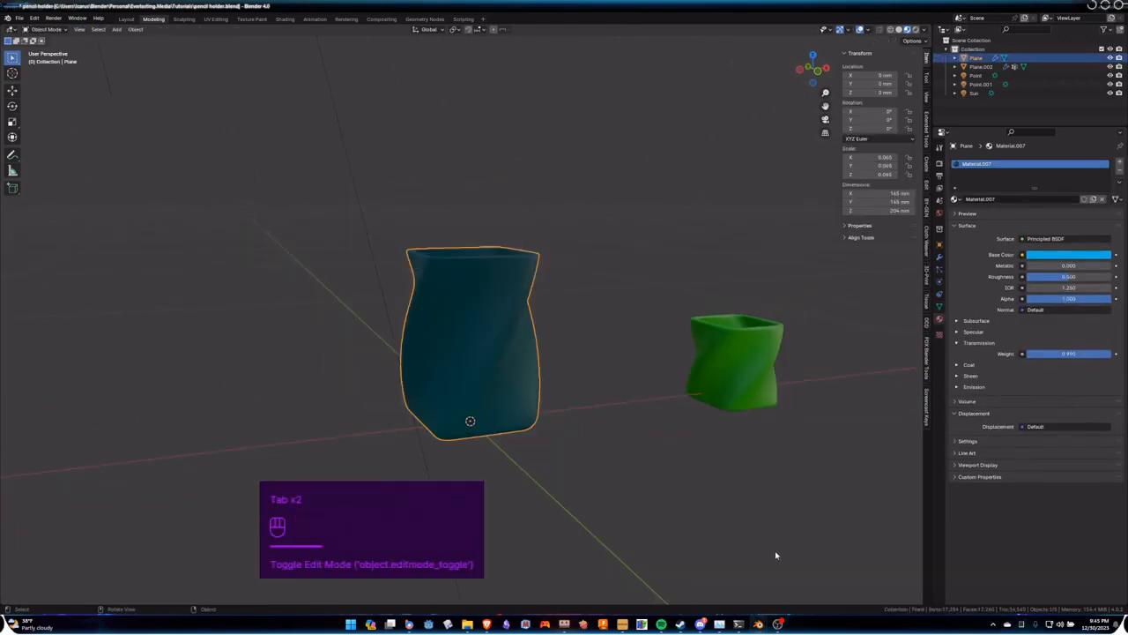
middle_click_drag(703, 385, 674, 508)
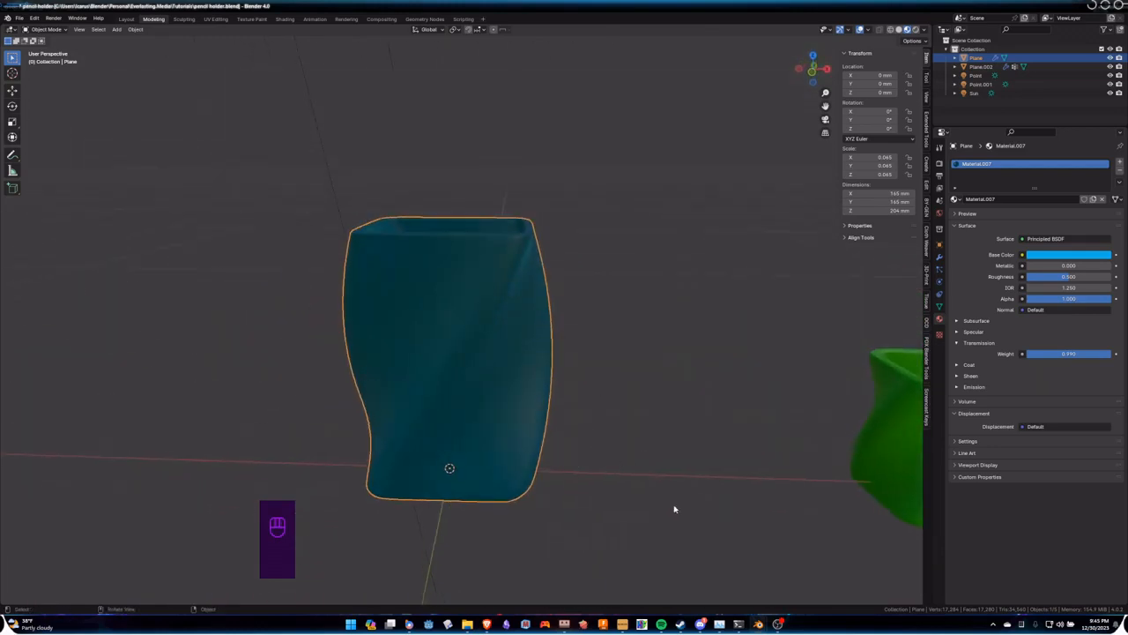
middle_click_drag(631, 471, 592, 472)
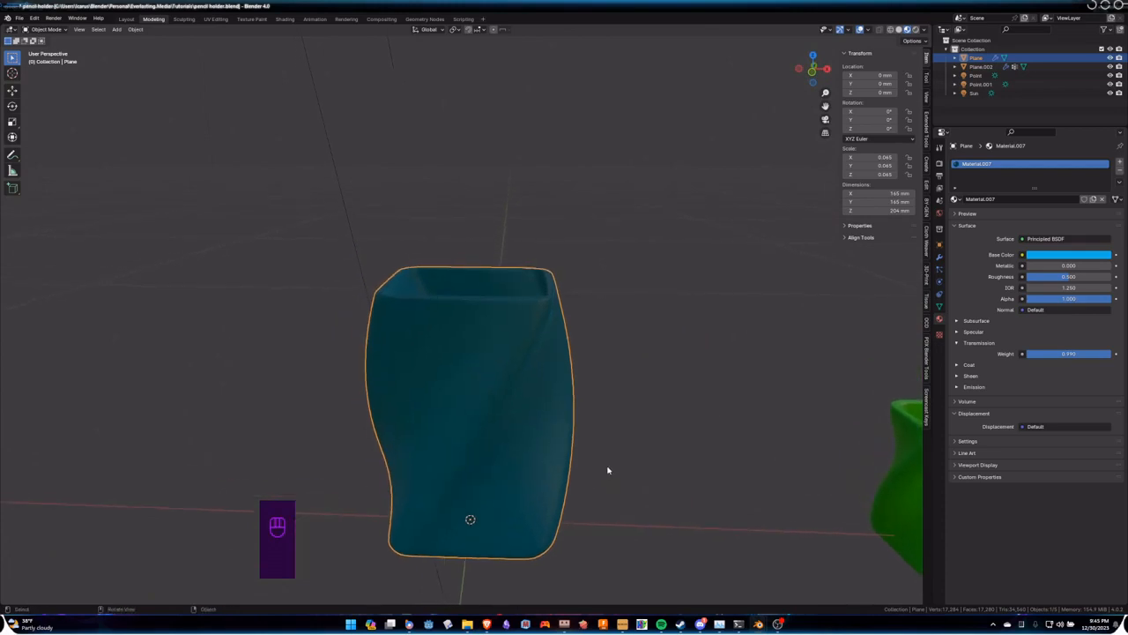
scroll(578, 448, "down", 4)
mouse_move(600, 458)
middle_mouse_down()
mouse_move(602, 483)
mouse_move(640, 476)
mouse_move(603, 461)
middle_mouse_up()
scroll(594, 485, "up", 2)
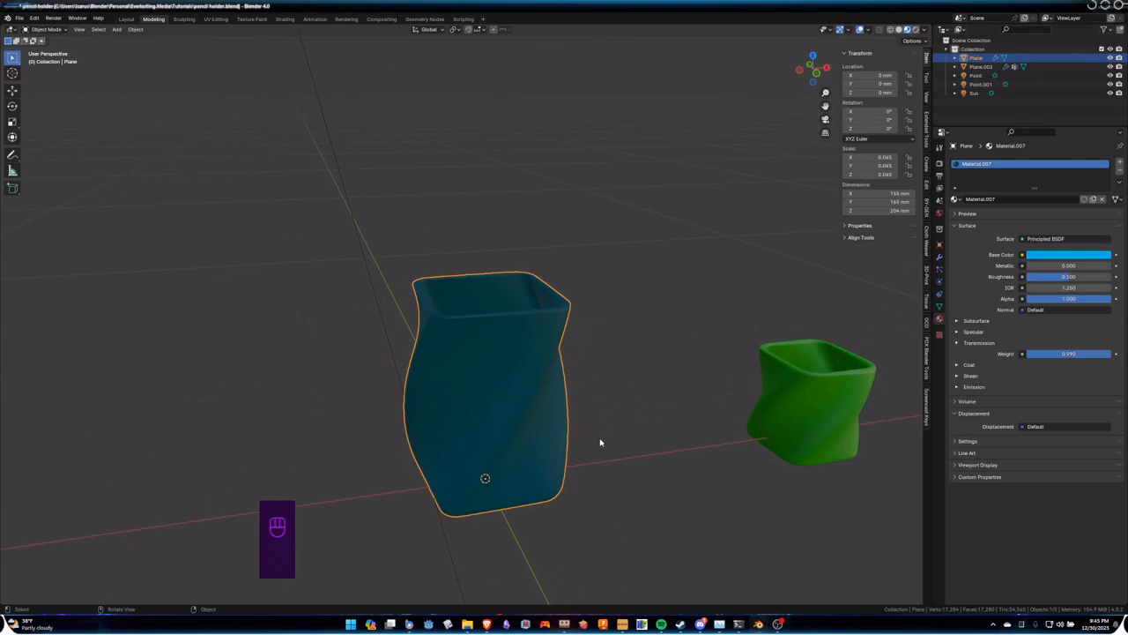
mouse_move(600, 442)
middle_mouse_down()
mouse_move(564, 433)
mouse_move(607, 429)
middle_mouse_up()
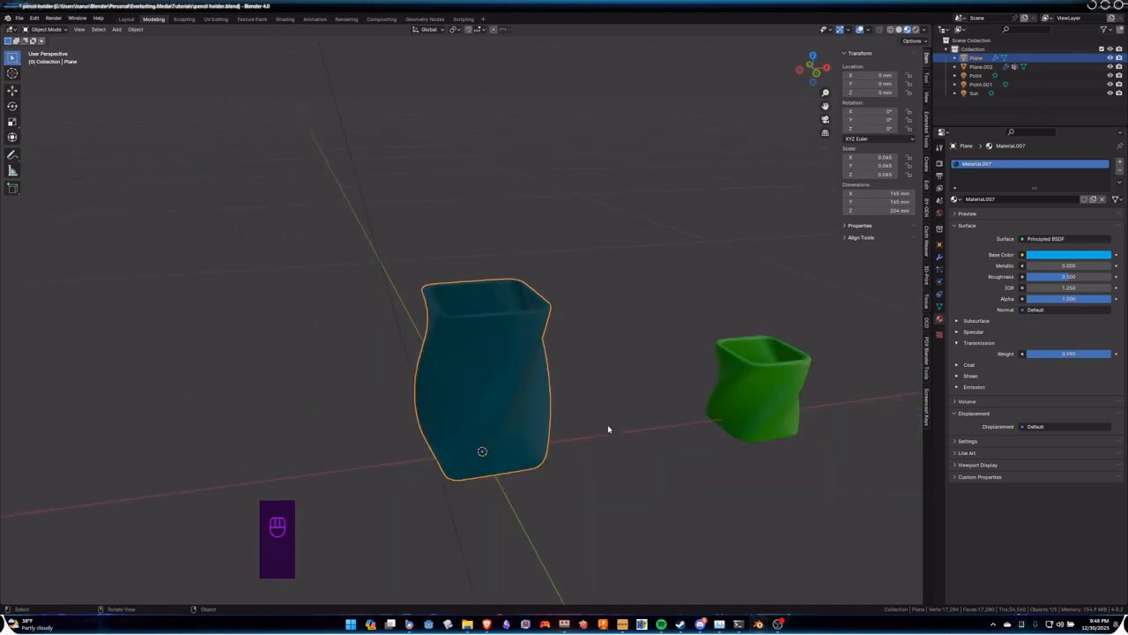